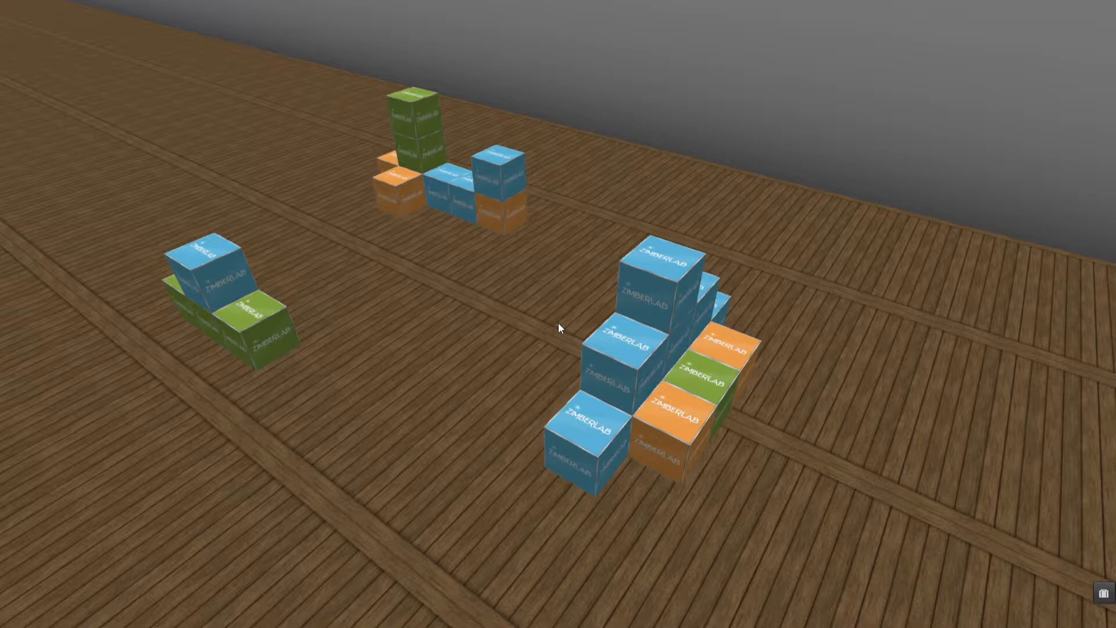
# Duplicate the blue box at the front of the stepped stack and place the copy at about X 170.58, Y 93.71.
pyautogui.keyDown('alt'); pyautogui.moveTo(696, 440); pyautogui.dragTo(525, 352); pyautogui.keyUp('alt')
pyautogui.rightClick(446, 344)
pyautogui.click(469, 360)
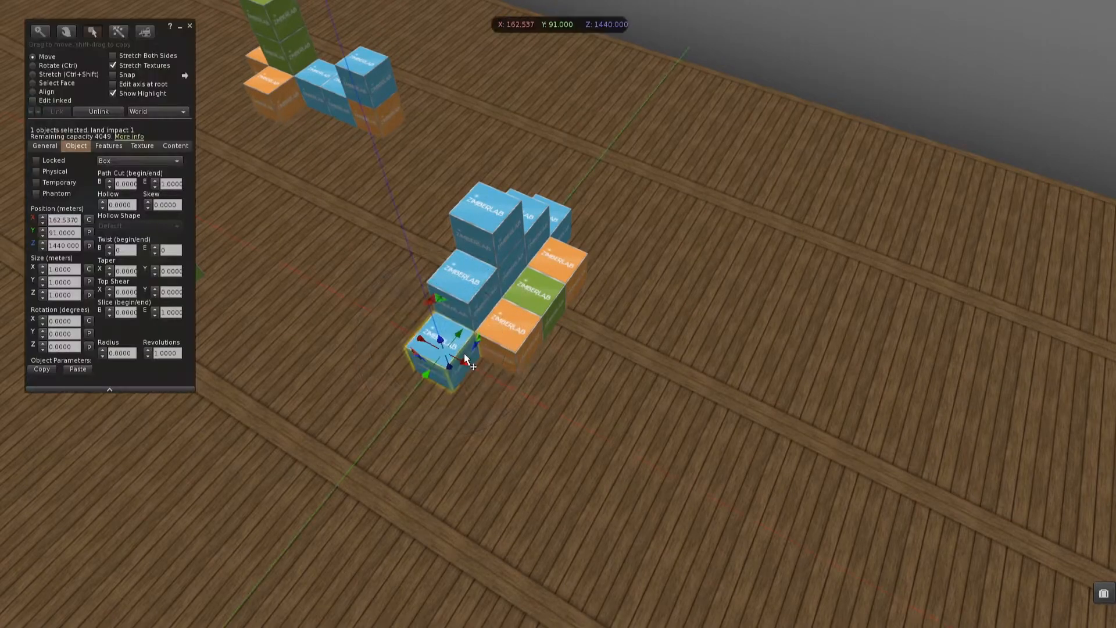
pyautogui.keyDown('shift'); pyautogui.moveTo(432, 298); pyautogui.dragTo(823, 367); pyautogui.keyUp('shift')
pyautogui.keyDown('alt'); pyautogui.click(873, 415); pyautogui.keyUp('alt')
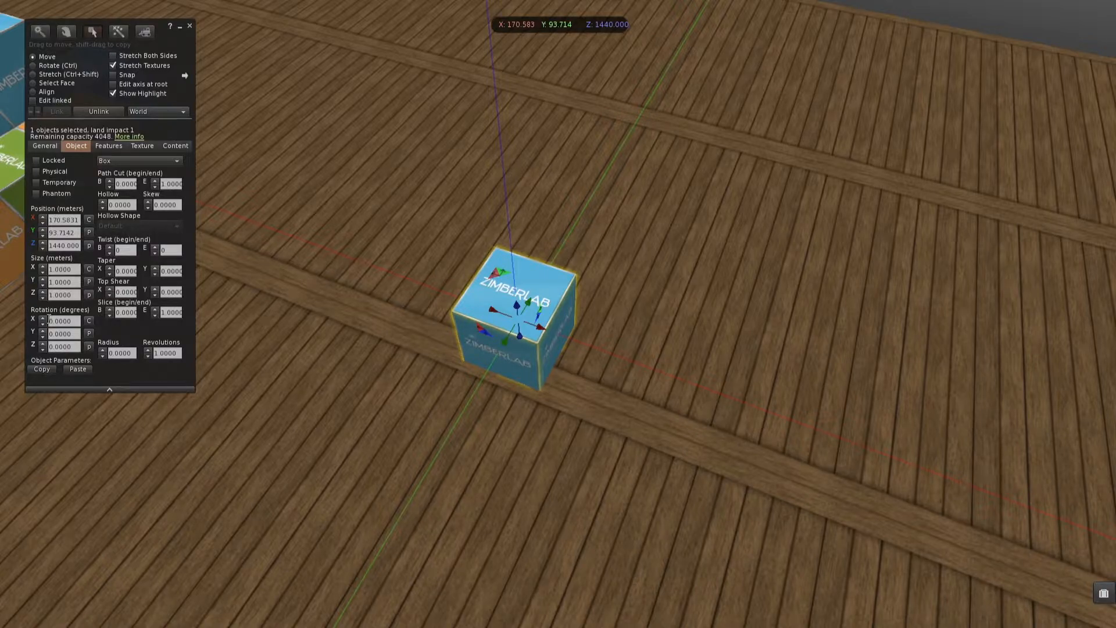
# Move the copied box to about X 184.51, Y 96.12, Z 1442.97 and stretch it to about 3.48 m in X and 2.57 m in Z.
pyautogui.keyDown('alt'); pyautogui.moveTo(547, 284); pyautogui.dragTo(550, 193); pyautogui.keyUp('alt')
pyautogui.keyDown('alt'); pyautogui.click(563, 229); pyautogui.keyUp('alt')
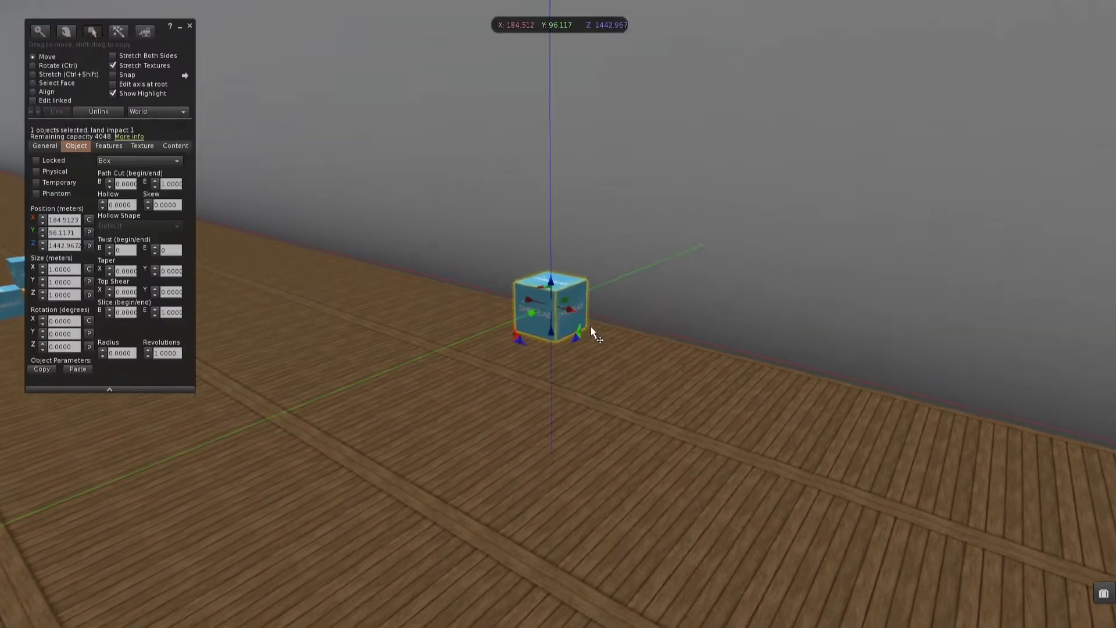
pyautogui.keyDown('ctrl'); pyautogui.keyDown('shift'); pyautogui.moveTo(570, 313); pyautogui.dragTo(687, 341); pyautogui.keyUp('shift'); pyautogui.keyUp('ctrl')
pyautogui.keyDown('ctrl'); pyautogui.keyDown('shift'); pyautogui.moveTo(603, 294); pyautogui.dragTo(610, 220); pyautogui.keyUp('shift'); pyautogui.keyUp('ctrl')
# Rotate the stretched box to about 26.2°, 43.3° and 57.9° and move it to about X 194.62.
pyautogui.keyDown('alt'); pyautogui.click(610, 267); pyautogui.keyUp('alt')
pyautogui.keyDown('ctrl'); pyautogui.keyDown('alt'); pyautogui.moveTo(610, 268); pyautogui.dragTo(923, 379); pyautogui.keyUp('alt'); pyautogui.keyUp('ctrl')
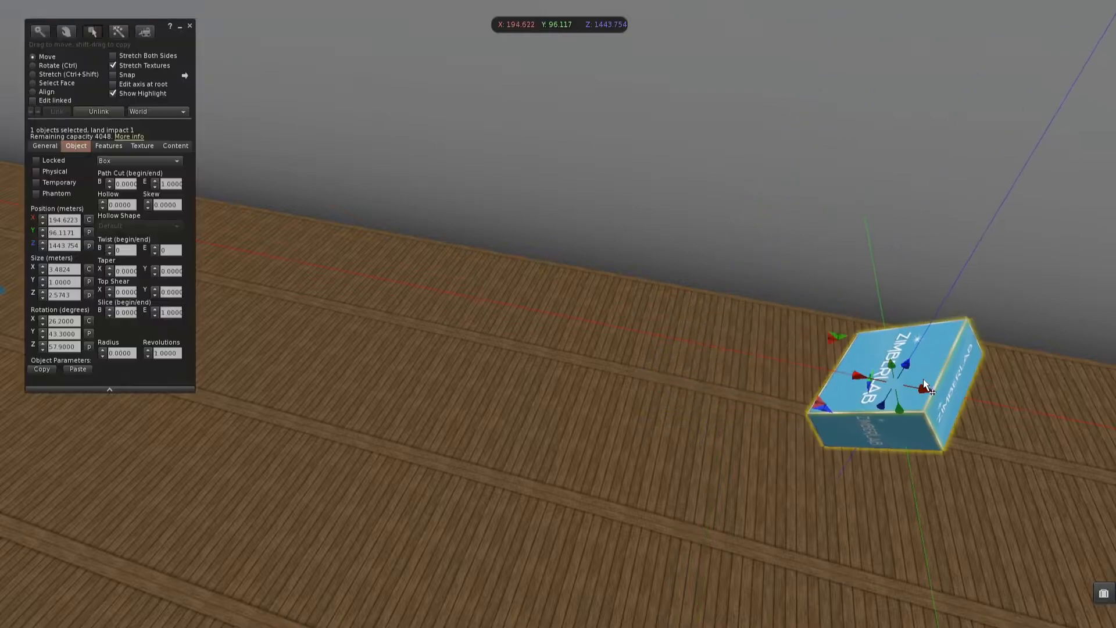
pyautogui.click(190, 27)
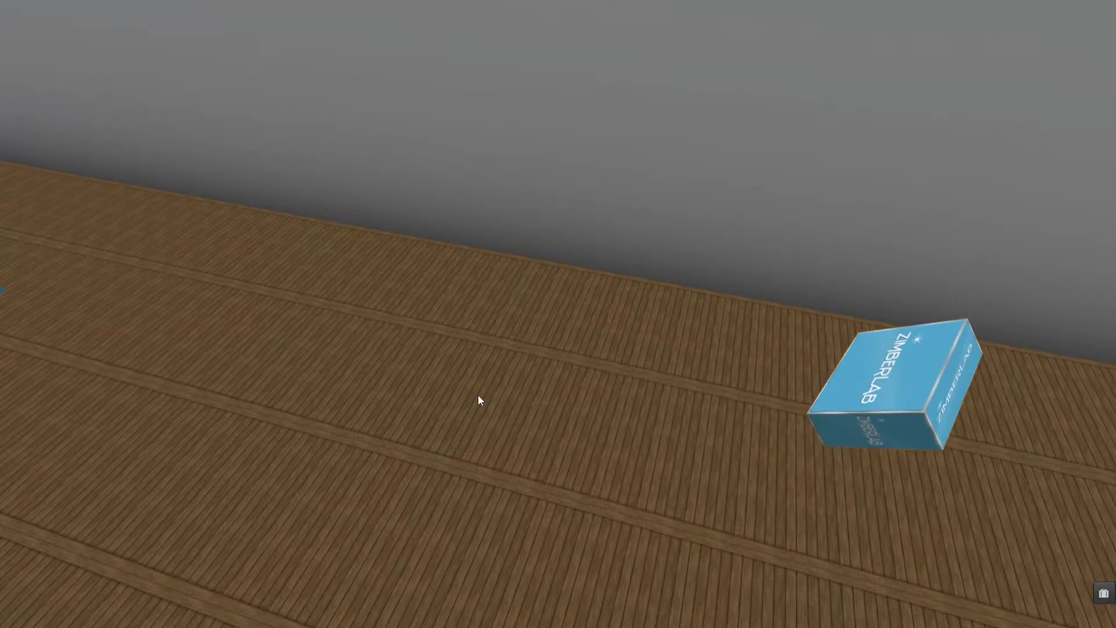
# Edit the stretched box again and undo all of its moves, rotations and stretches.
pyautogui.rightClick(867, 381)
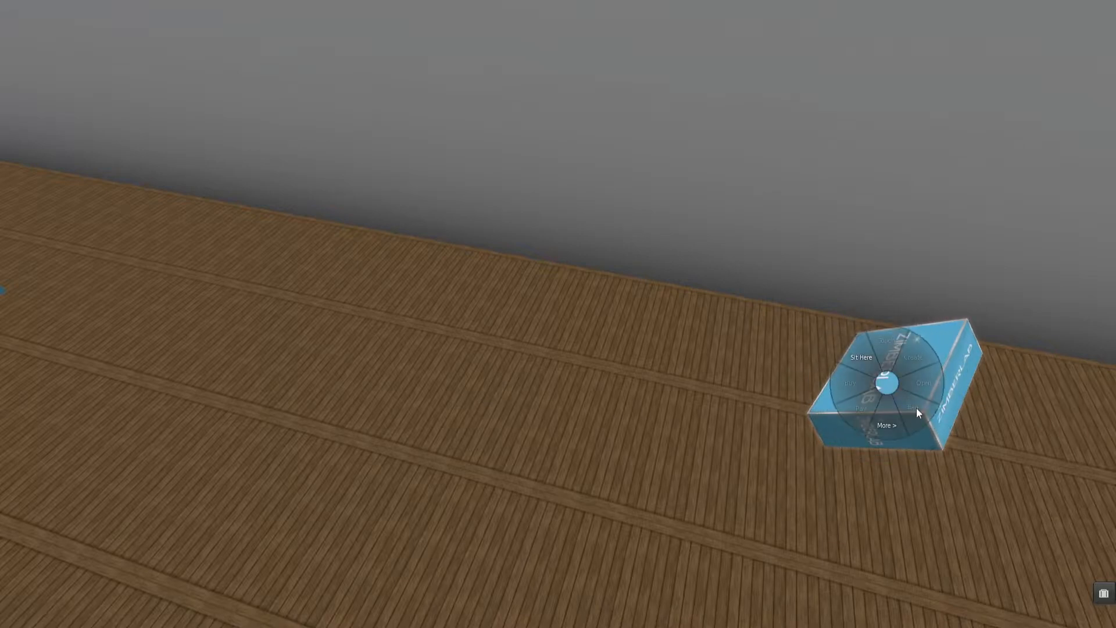
pyautogui.click(916, 407)
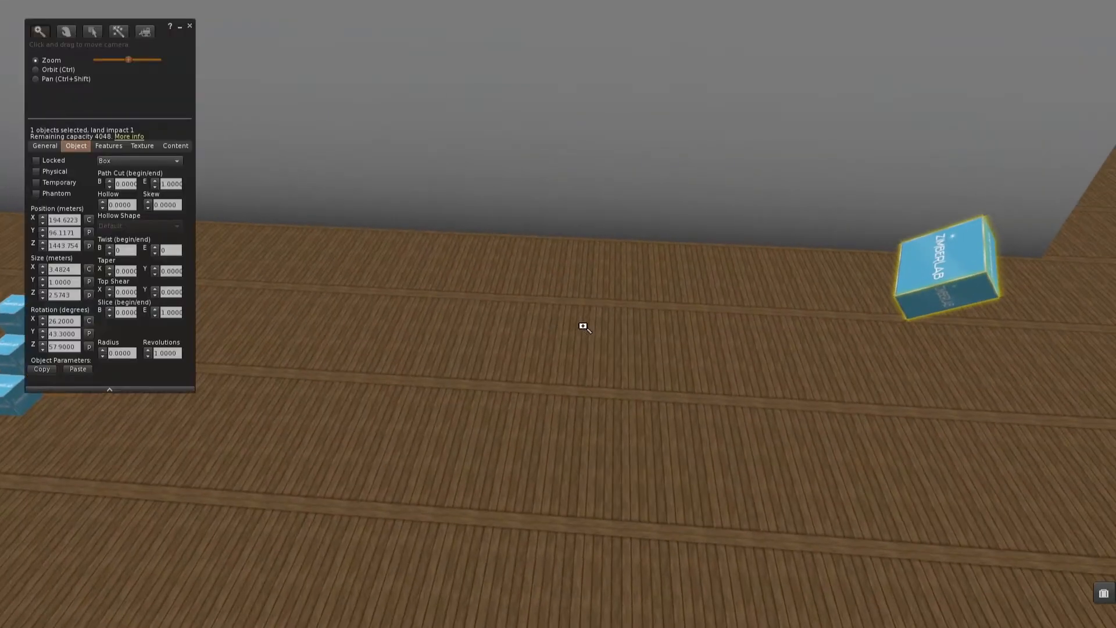
pyautogui.click(977, 268)
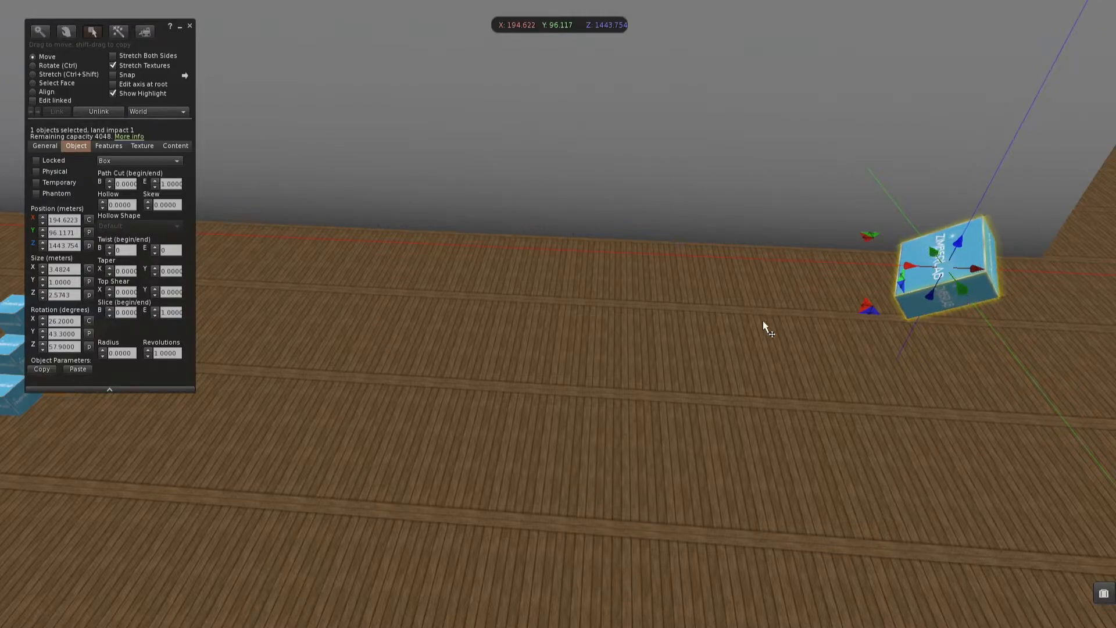
pyautogui.hotkey('ctrl', 'z')
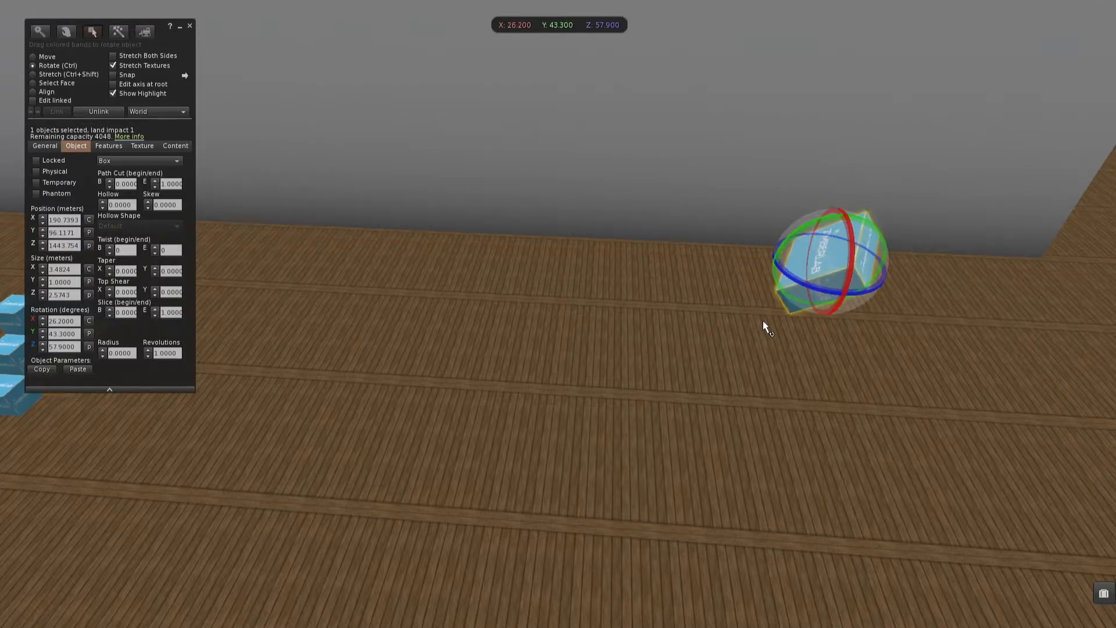
pyautogui.hotkey('ctrl', 'z')
pyautogui.hotkey('ctrl', 'z')
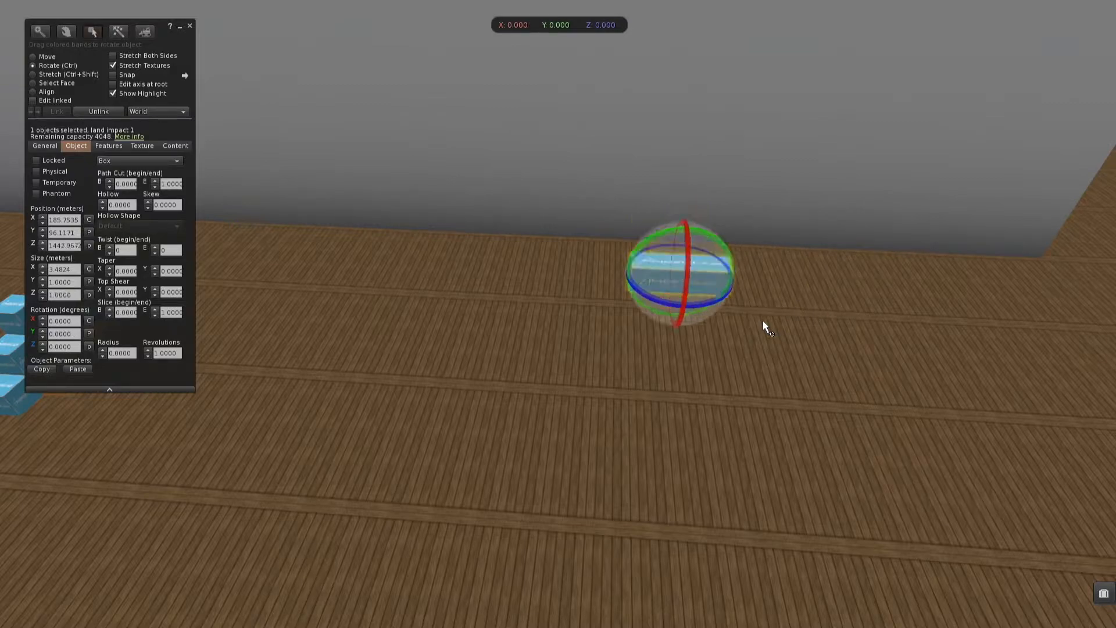
pyautogui.hotkey('ctrl', 'z')
pyautogui.hotkey('ctrl', 'z')
pyautogui.hotkey('ctrl', 'z')
pyautogui.hotkey('ctrl', 'z')
# Delete the single copied blue box.
pyautogui.keyDown('alt'); pyautogui.moveTo(269, 351); pyautogui.dragTo(563, 347); pyautogui.keyUp('alt')
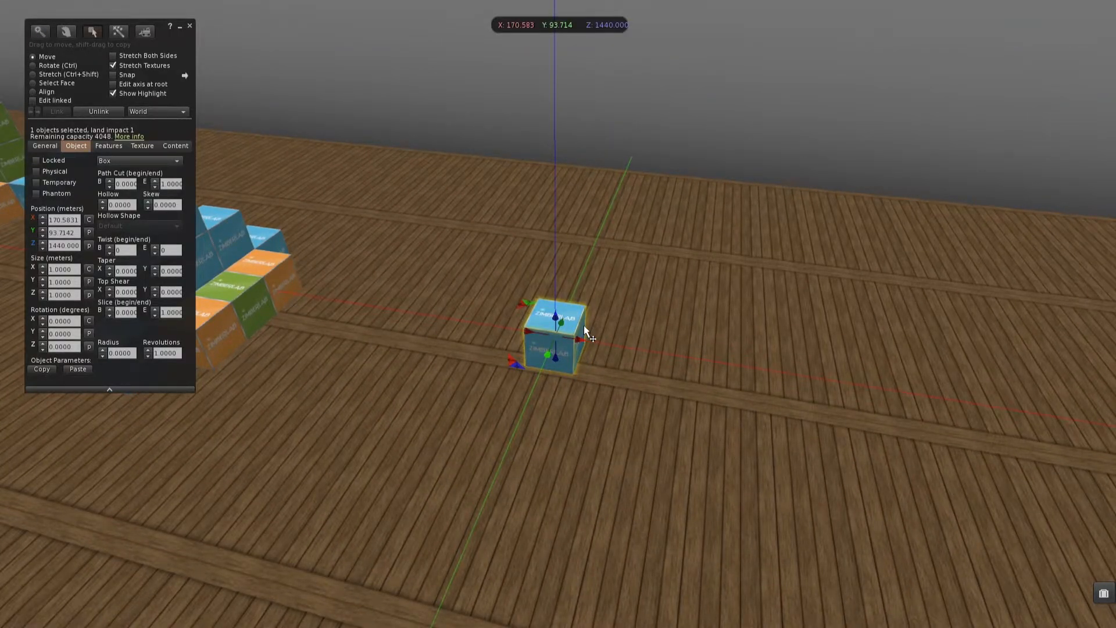
pyautogui.press('alt')
pyautogui.rightClick(563, 330)
pyautogui.click(556, 315)
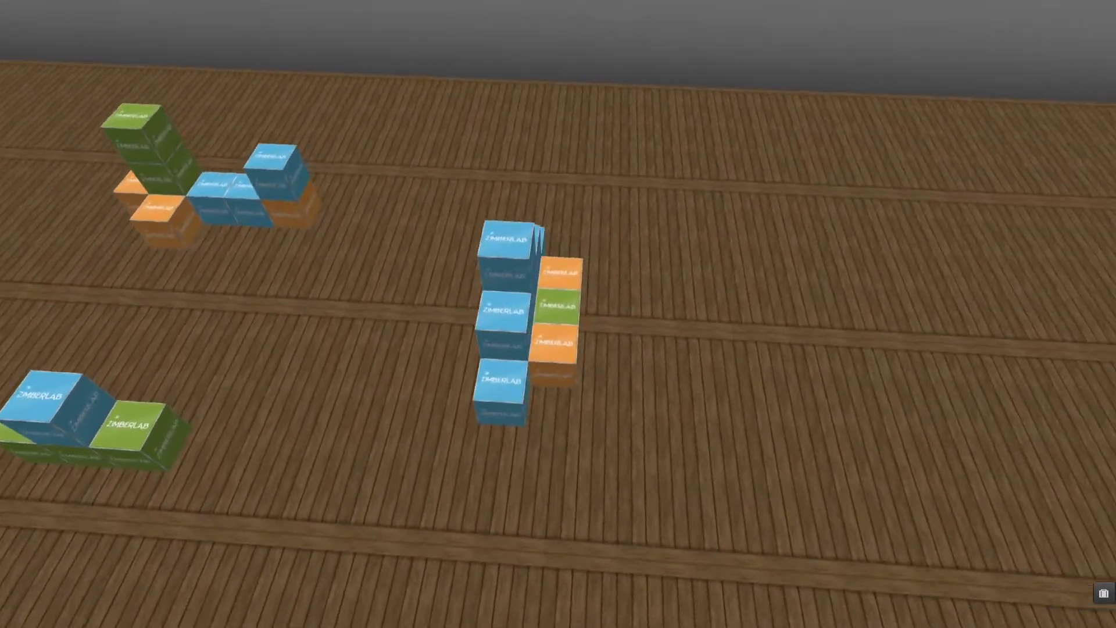
# Select the whole 12-box stepped stack and duplicate it along the X axis as a backup.
pyautogui.hotkey('ctrl', 'b')
pyautogui.moveTo(646, 475); pyautogui.dragTo(444, 153)
pyautogui.keyDown('alt'); pyautogui.moveTo(516, 282); pyautogui.dragTo(486, 299); pyautogui.keyUp('alt')
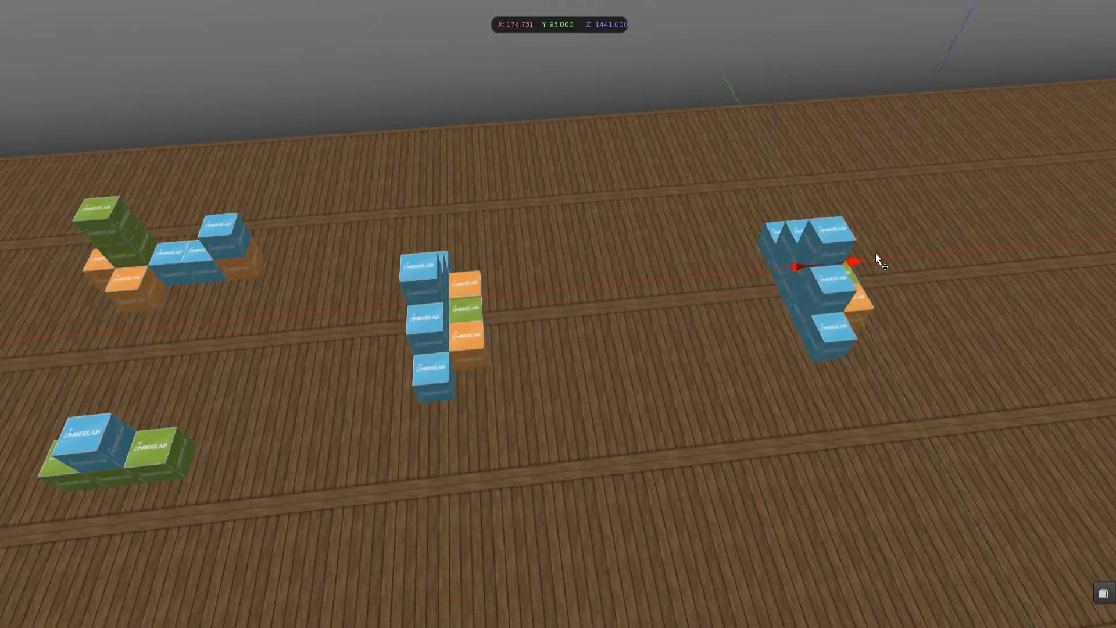
pyautogui.click(971, 227)
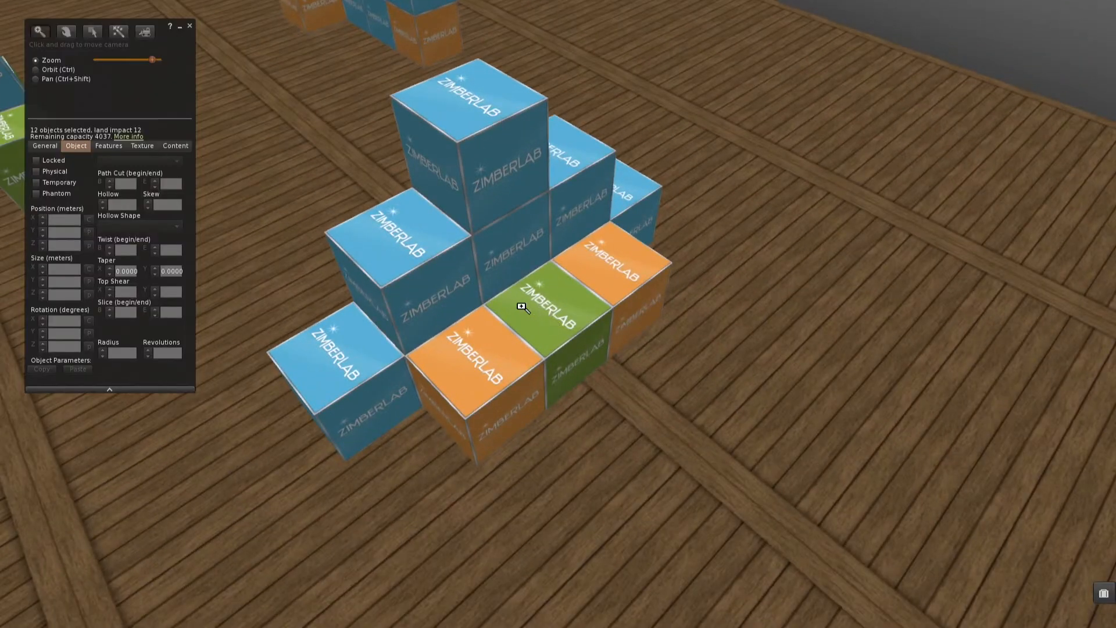
# Delete the blue box directly beneath the top box of the original stack.
pyautogui.hotkey('ctrl', 'b')
pyautogui.keyDown('alt'); pyautogui.click(506, 242); pyautogui.keyUp('alt')
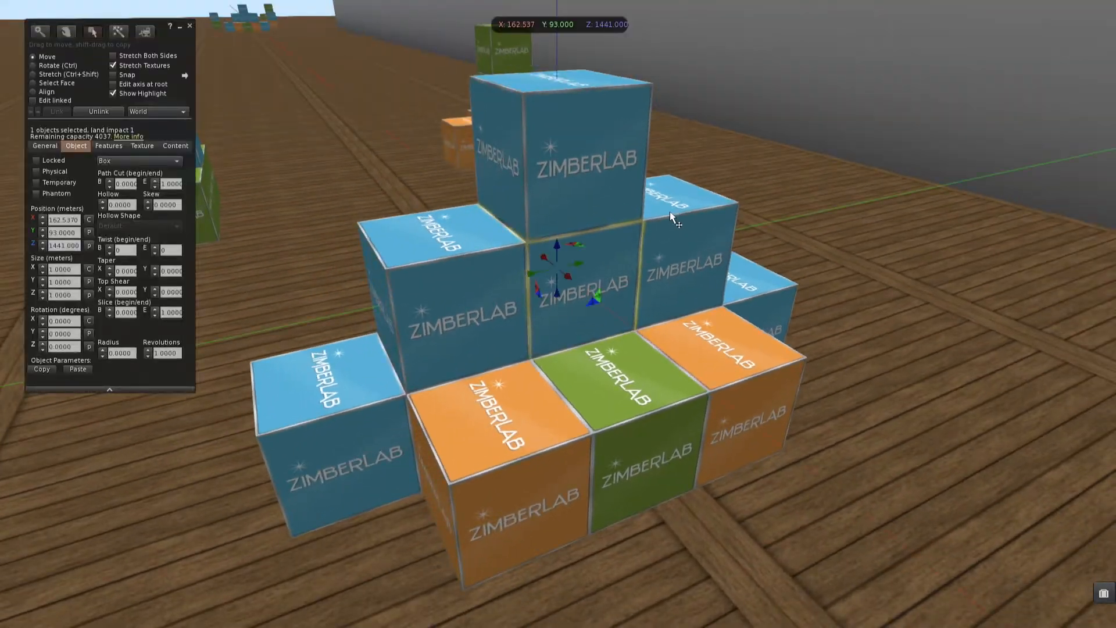
pyautogui.hotkey('ctrl', 'shift')
pyautogui.keyDown('ctrl'); pyautogui.keyDown('shift'); pyautogui.moveTo(644, 222); pyautogui.dragTo(562, 276); pyautogui.keyUp('shift'); pyautogui.keyUp('ctrl')
pyautogui.keyDown('alt'); pyautogui.moveTo(541, 337); pyautogui.dragTo(471, 305); pyautogui.keyUp('alt')
pyautogui.click(614, 323)
pyautogui.rightClick(623, 329)
pyautogui.click(622, 373)
pyautogui.click(664, 321)
# Move the green box of the original stack inward along the X axis to about X 162.98.
pyautogui.keyDown('alt'); pyautogui.moveTo(585, 407); pyautogui.dragTo(589, 374); pyautogui.keyUp('alt')
pyautogui.click(588, 375)
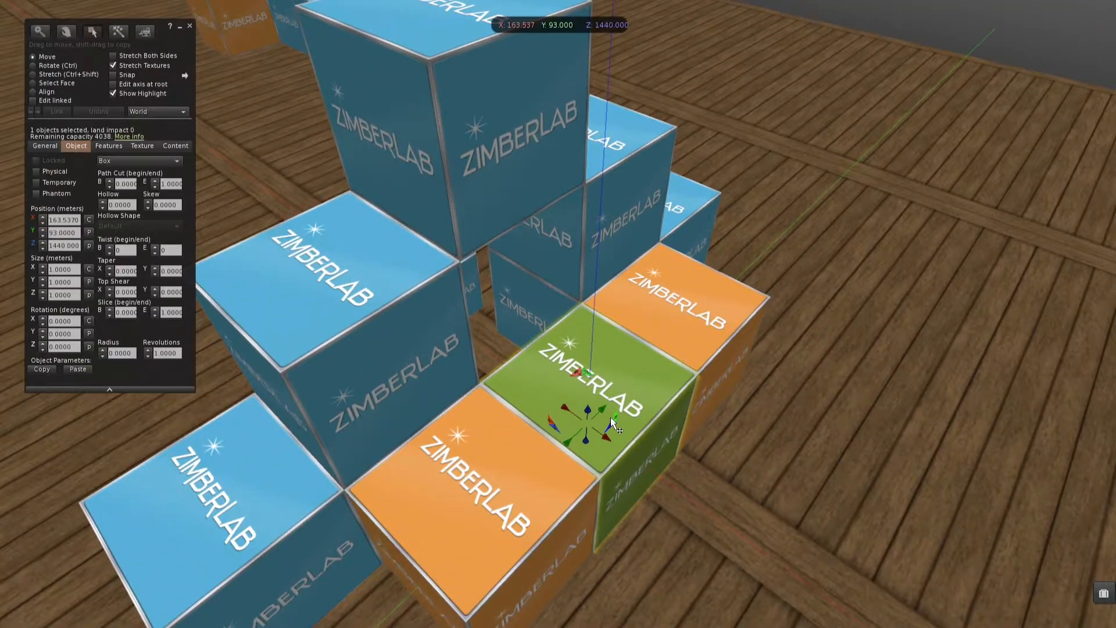
pyautogui.moveTo(605, 437); pyautogui.dragTo(551, 396)
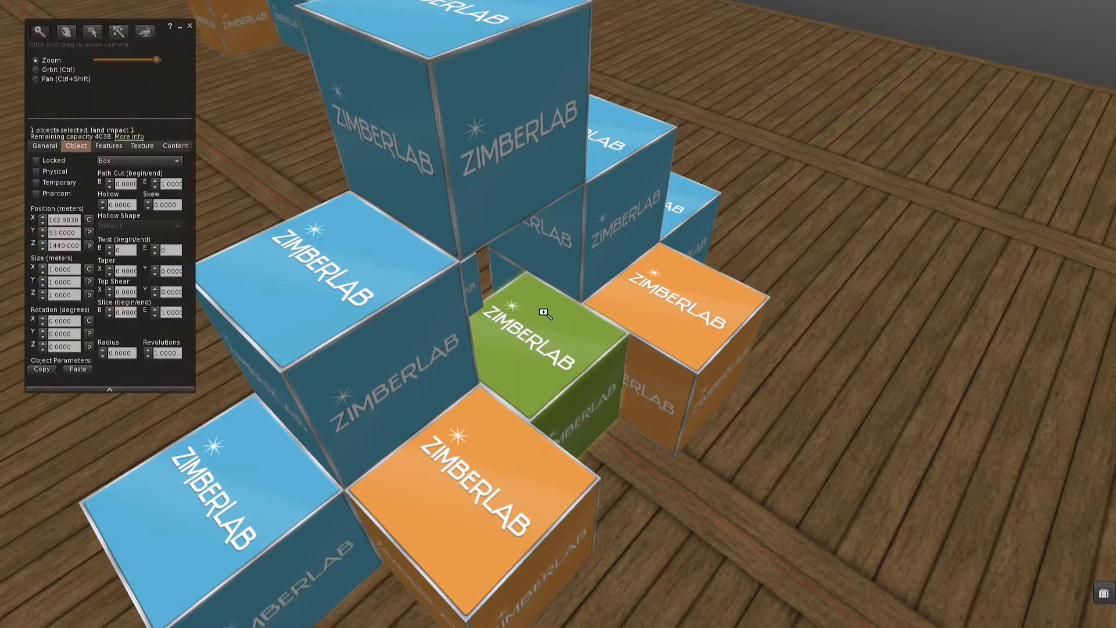
pyautogui.keyDown('ctrl'); pyautogui.keyDown('alt'); pyautogui.moveTo(543, 313); pyautogui.dragTo(488, 291); pyautogui.keyUp('alt'); pyautogui.keyUp('ctrl')
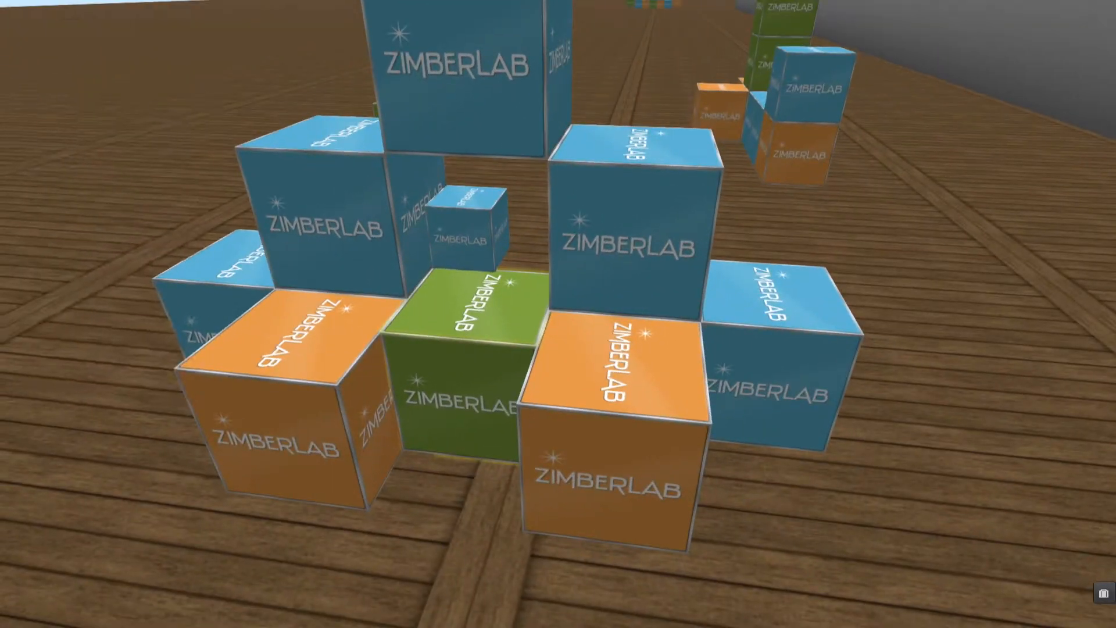
# Select all boxes of the altered original stack and delete them.
pyautogui.keyDown('alt'); pyautogui.moveTo(560, 317); pyautogui.dragTo(796, 483); pyautogui.keyUp('alt')
pyautogui.moveTo(668, 494); pyautogui.dragTo(412, 125)
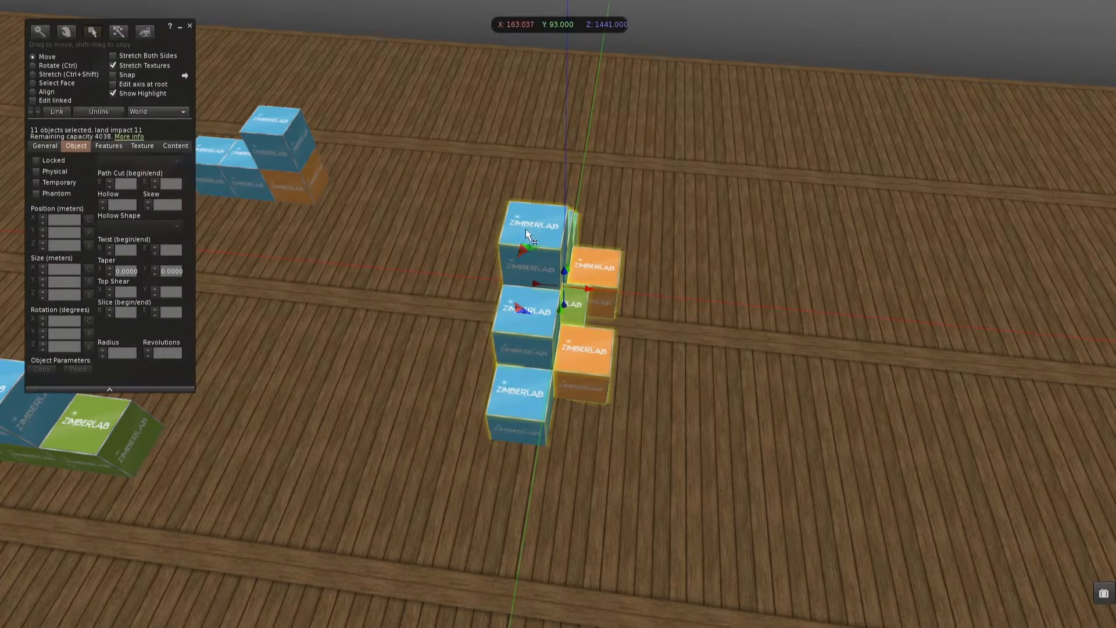
pyautogui.rightClick(526, 229)
pyautogui.click(556, 227)
# Restore the original stack from the backup and duplicate it along the X axis as a new backup.
pyautogui.keyDown('alt'); pyautogui.moveTo(656, 291); pyautogui.dragTo(657, 419); pyautogui.keyUp('alt')
pyautogui.moveTo(910, 514); pyautogui.dragTo(721, 260)
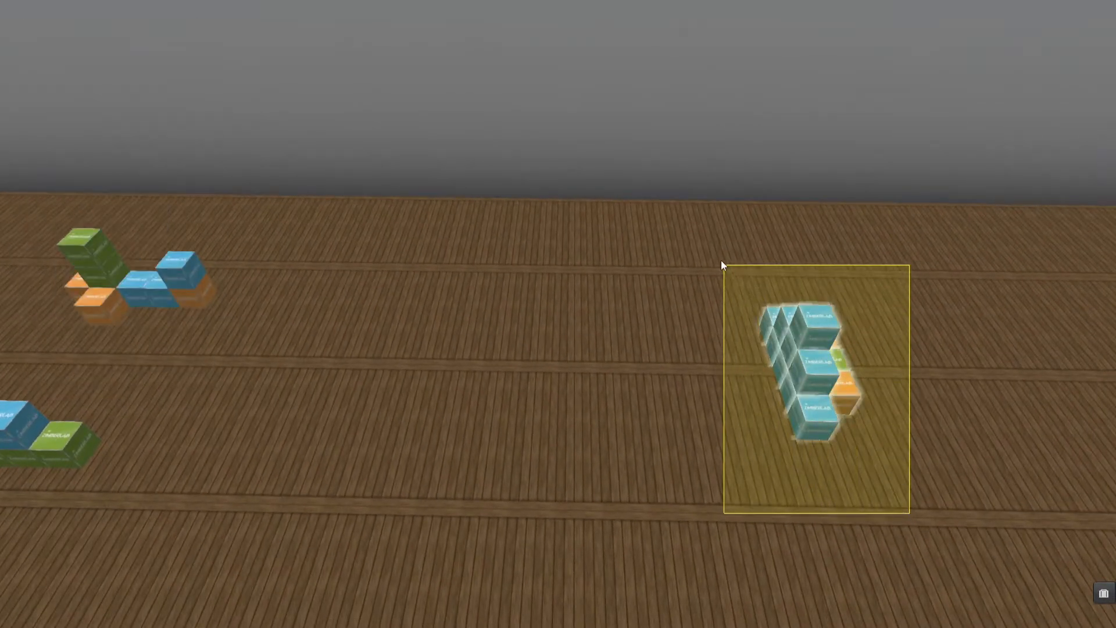
pyautogui.hotkey('ctrl', 'z')
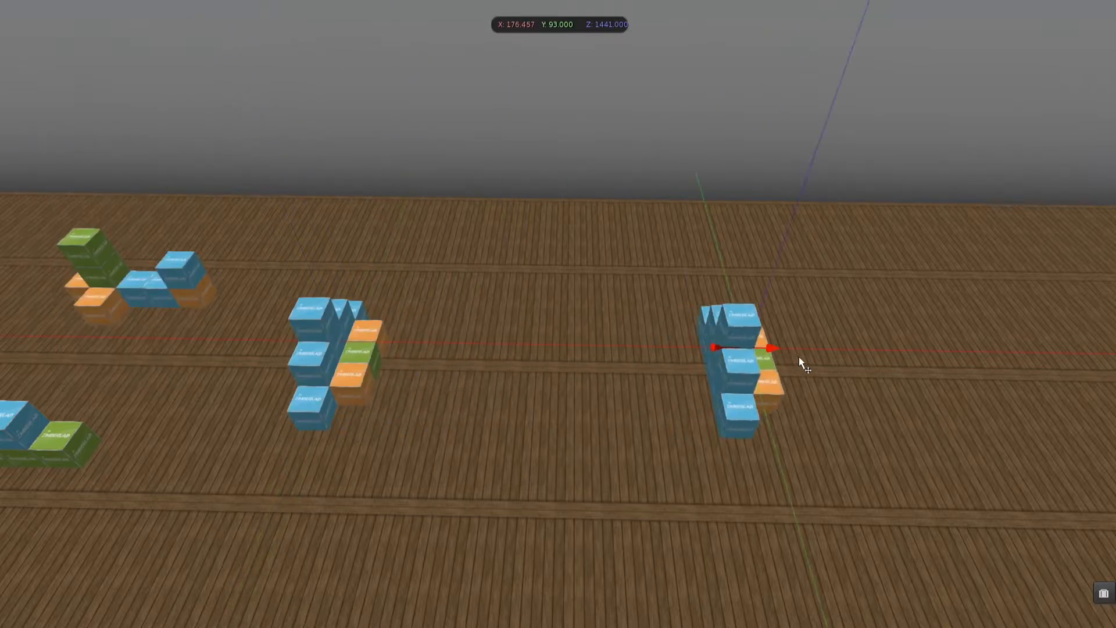
pyautogui.click(800, 364)
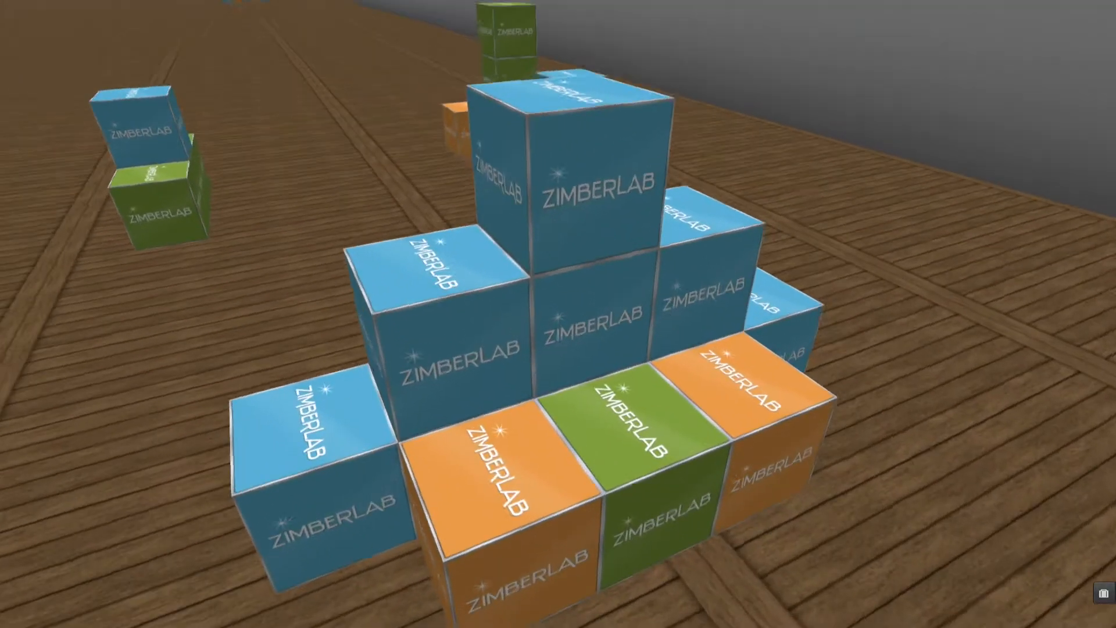
# Reduce the height of the blue box beneath the top box and shrink the green box to about 0.39 m in X.
pyautogui.click(590, 313)
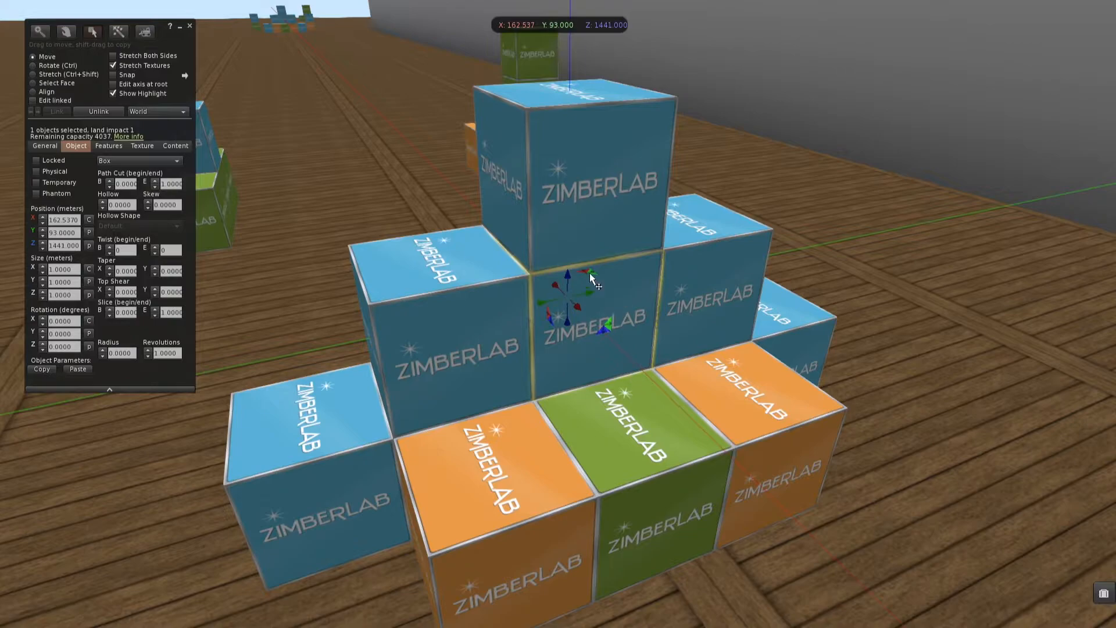
pyautogui.keyDown('ctrl'); pyautogui.keyDown('shift'); pyautogui.moveTo(567, 247); pyautogui.dragTo(568, 317); pyautogui.keyUp('shift'); pyautogui.keyUp('ctrl')
pyautogui.click(669, 511)
pyautogui.keyDown('ctrl'); pyautogui.keyDown('shift'); pyautogui.moveTo(660, 526); pyautogui.dragTo(630, 461); pyautogui.keyUp('shift'); pyautogui.keyUp('ctrl')
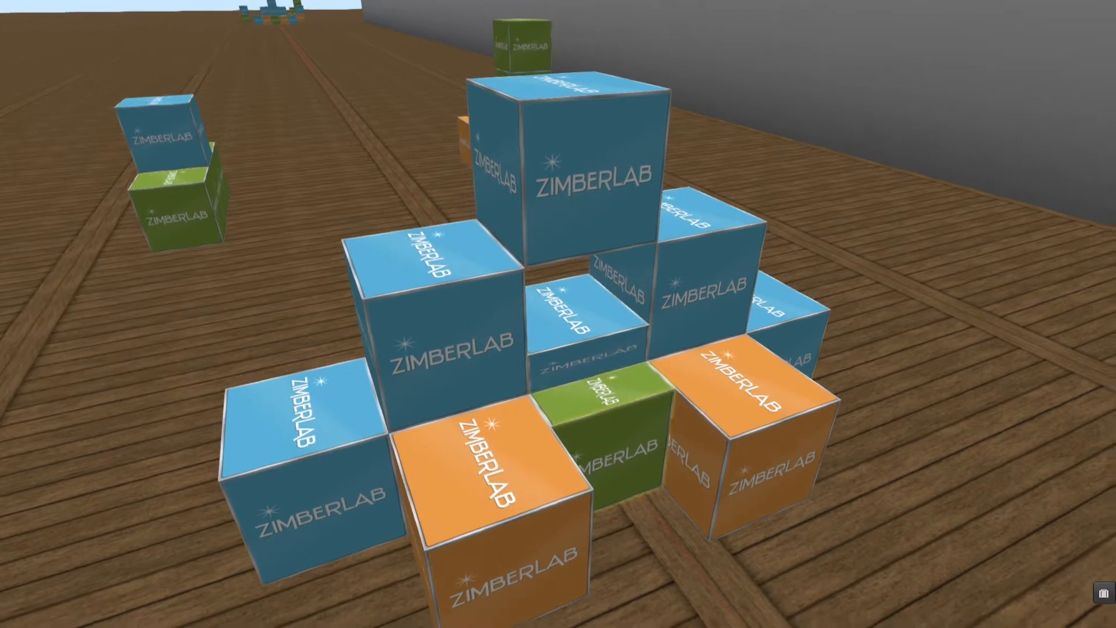
pyautogui.moveTo(456, 310)
pyautogui.keyDown('ctrl'); pyautogui.keyDown('alt'); pyautogui.mouseDown()
pyautogui.moveTo(372, 261)
pyautogui.moveTo(456, 310)
pyautogui.mouseUp(); pyautogui.keyUp('alt'); pyautogui.keyUp('ctrl')
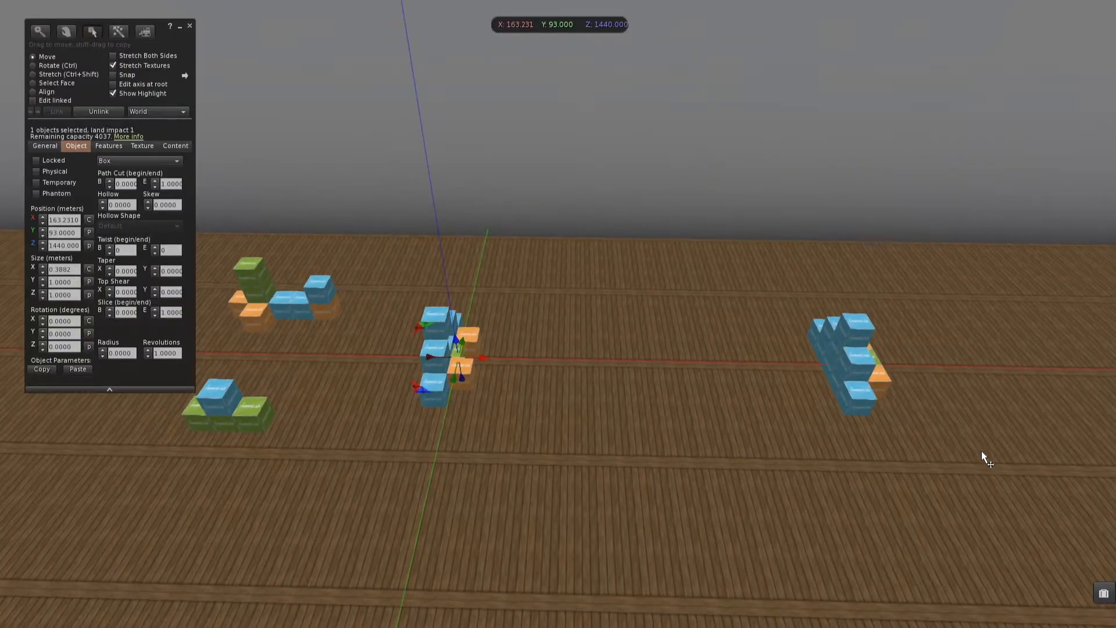
# Select the outdated 12-box backup stack and delete it.
pyautogui.moveTo(946, 461); pyautogui.dragTo(786, 286)
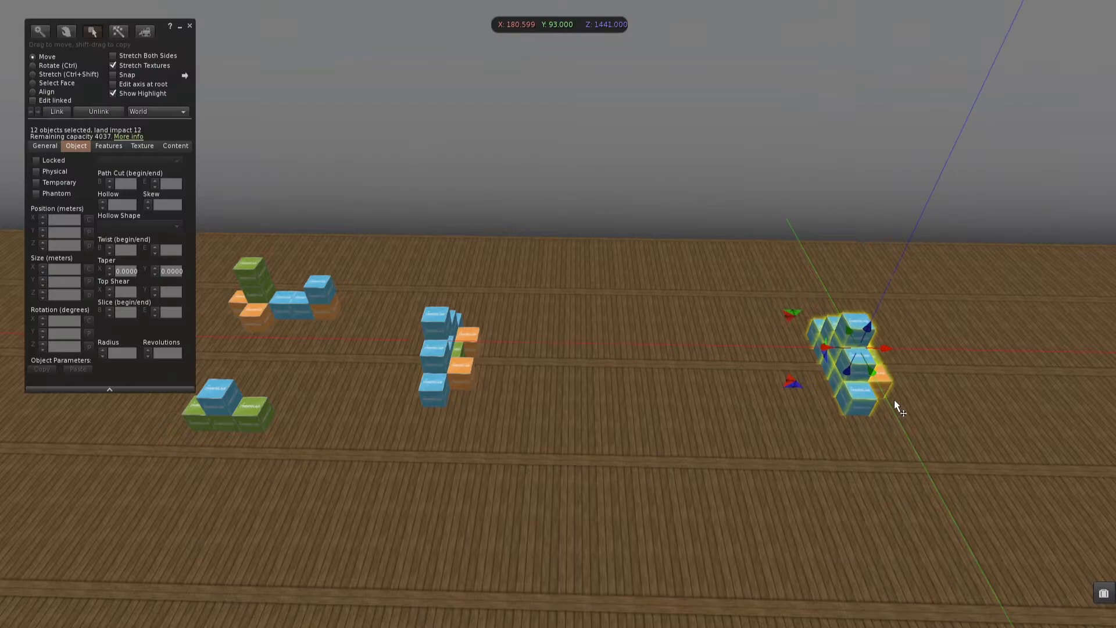
pyautogui.rightClick(859, 390)
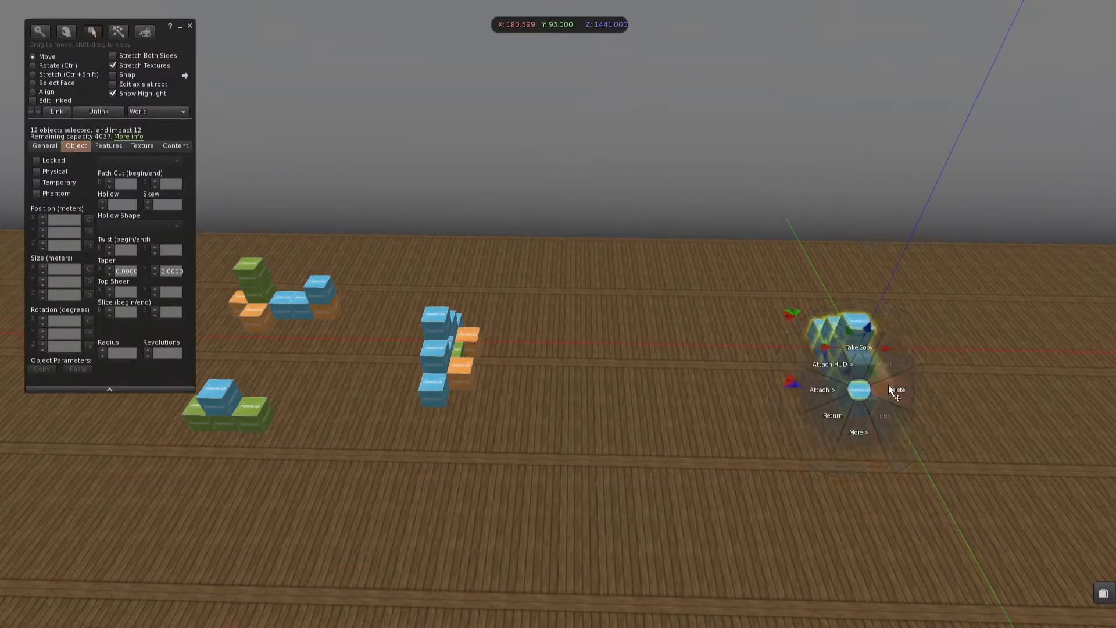
pyautogui.click(893, 391)
# Duplicate the reshaped 12-box stack along the X axis, placing the copy at about X 180.23.
pyautogui.moveTo(559, 450); pyautogui.dragTo(394, 291)
pyautogui.keyDown('shift'); pyautogui.moveTo(472, 340); pyautogui.dragTo(844, 347); pyautogui.keyUp('shift')
pyautogui.press('alt')
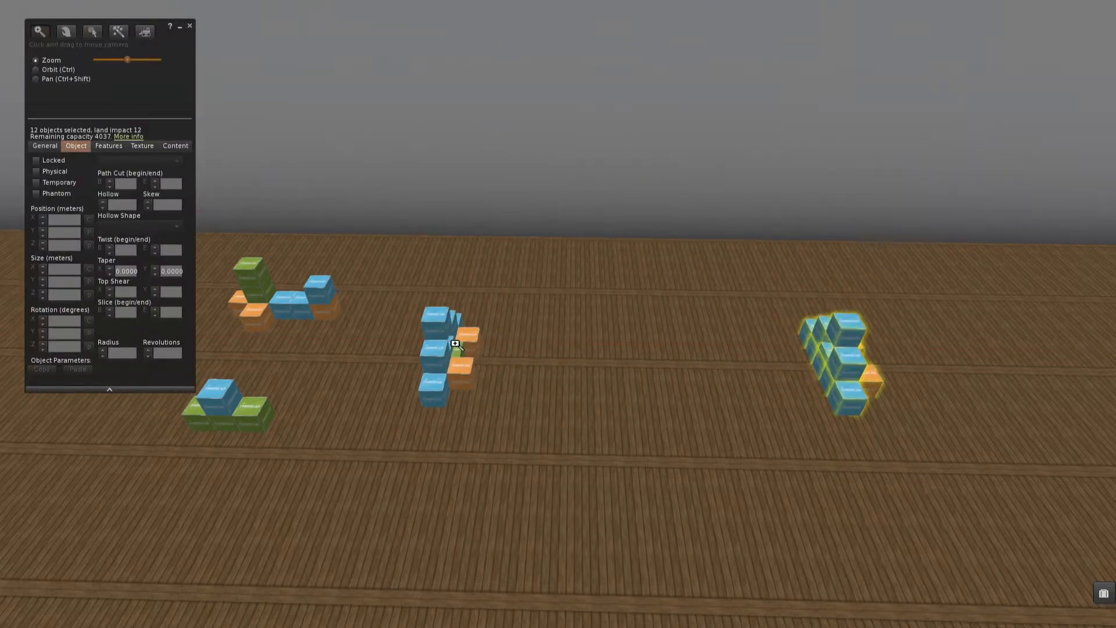
pyautogui.keyDown('alt'); pyautogui.click(457, 345); pyautogui.keyUp('alt')
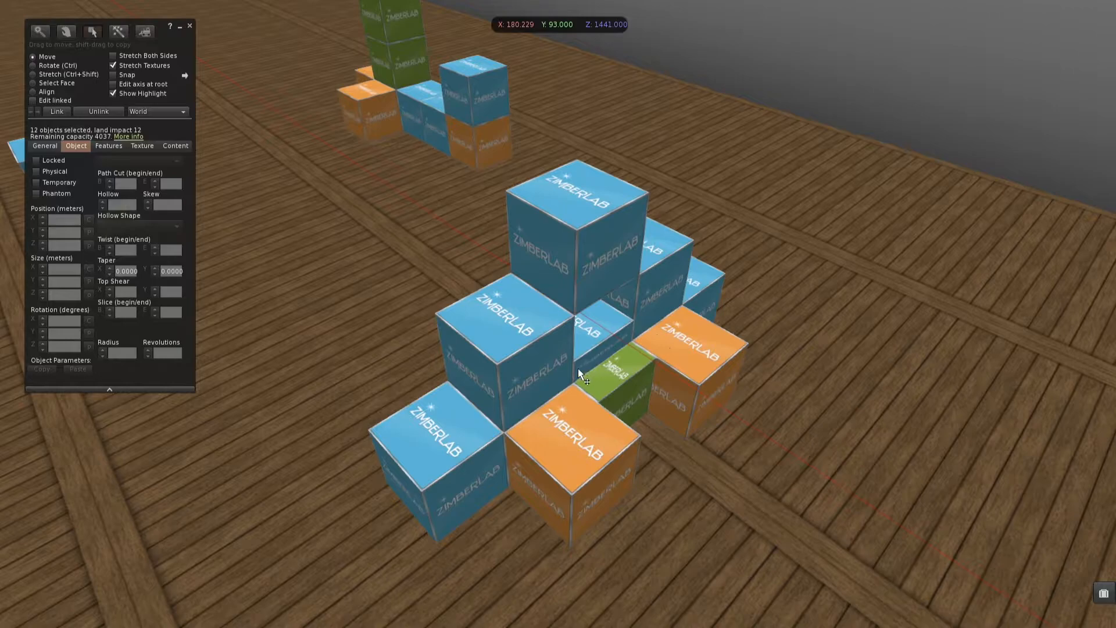
pyautogui.keyDown('alt'); pyautogui.moveTo(642, 343); pyautogui.dragTo(700, 369); pyautogui.keyUp('alt')
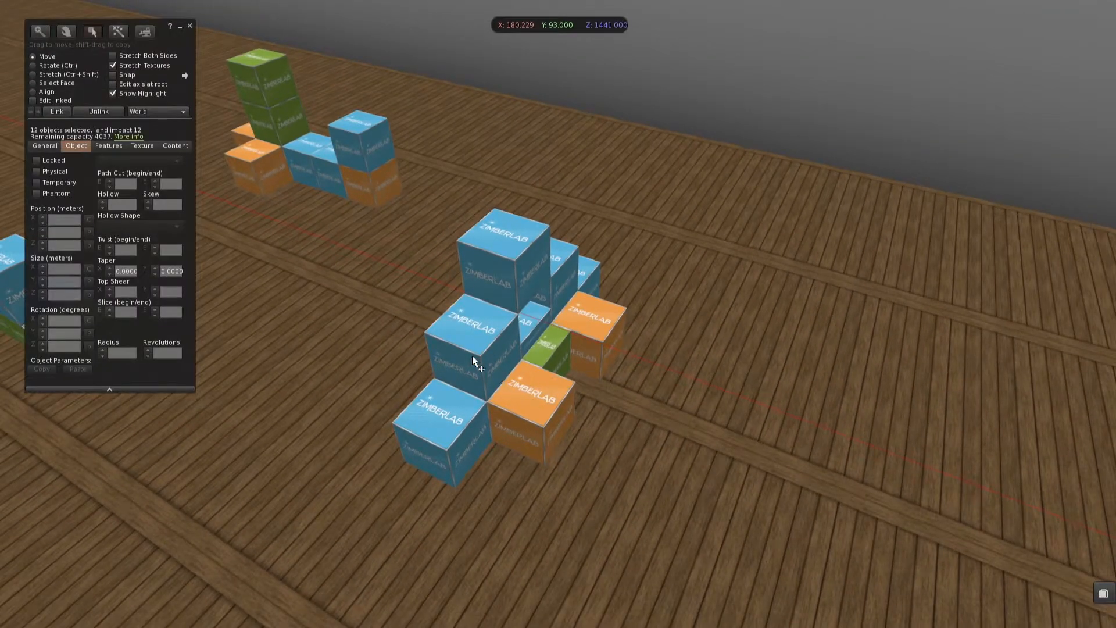
pyautogui.keyDown('alt'); pyautogui.moveTo(562, 318); pyautogui.dragTo(639, 389); pyautogui.keyUp('alt')
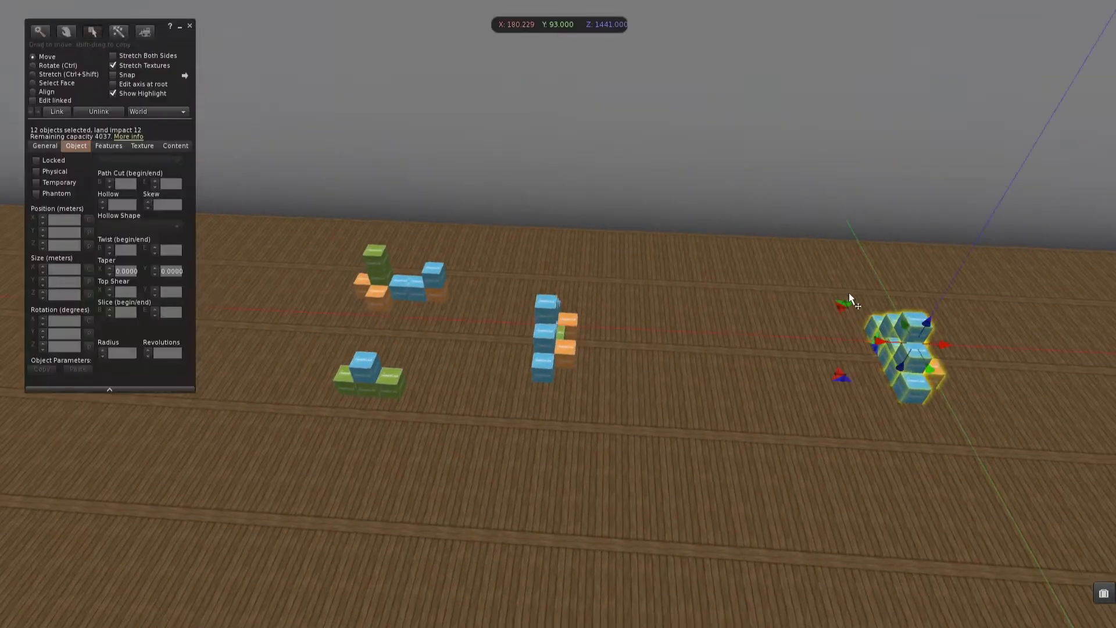
# Link the boxes of the new backup stack into one object and delete it.
pyautogui.keyDown('alt'); pyautogui.moveTo(901, 356); pyautogui.dragTo(560, 321); pyautogui.keyUp('alt')
pyautogui.keyDown('alt'); pyautogui.moveTo(512, 288); pyautogui.dragTo(483, 228); pyautogui.keyUp('alt')
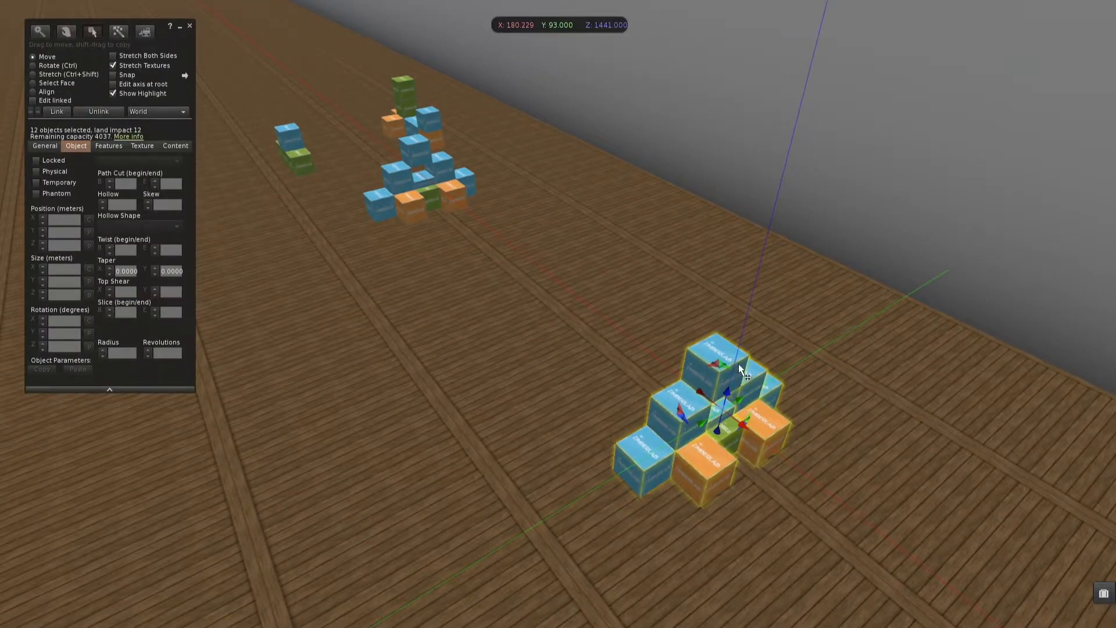
pyautogui.click(57, 111)
pyautogui.keyDown('alt'); pyautogui.moveTo(600, 431); pyautogui.dragTo(618, 257); pyautogui.keyUp('alt')
pyautogui.moveTo(533, 255); pyautogui.dragTo(708, 273)
pyautogui.rightClick(745, 371)
pyautogui.click(746, 410)
pyautogui.click(782, 378)
pyautogui.press('Escape')
# Try duplicating the unlinked reshaped stack along the X axis to about X 171.6, and undo the move.
pyautogui.keyDown('alt'); pyautogui.moveTo(558, 279); pyautogui.dragTo(558, 314); pyautogui.keyUp('alt')
pyautogui.keyDown('alt'); pyautogui.moveTo(605, 264); pyautogui.dragTo(558, 336); pyautogui.keyUp('alt')
pyautogui.moveTo(642, 528); pyautogui.dragTo(414, 203)
pyautogui.keyDown('shift'); pyautogui.moveTo(544, 315); pyautogui.dragTo(969, 328); pyautogui.keyUp('shift')
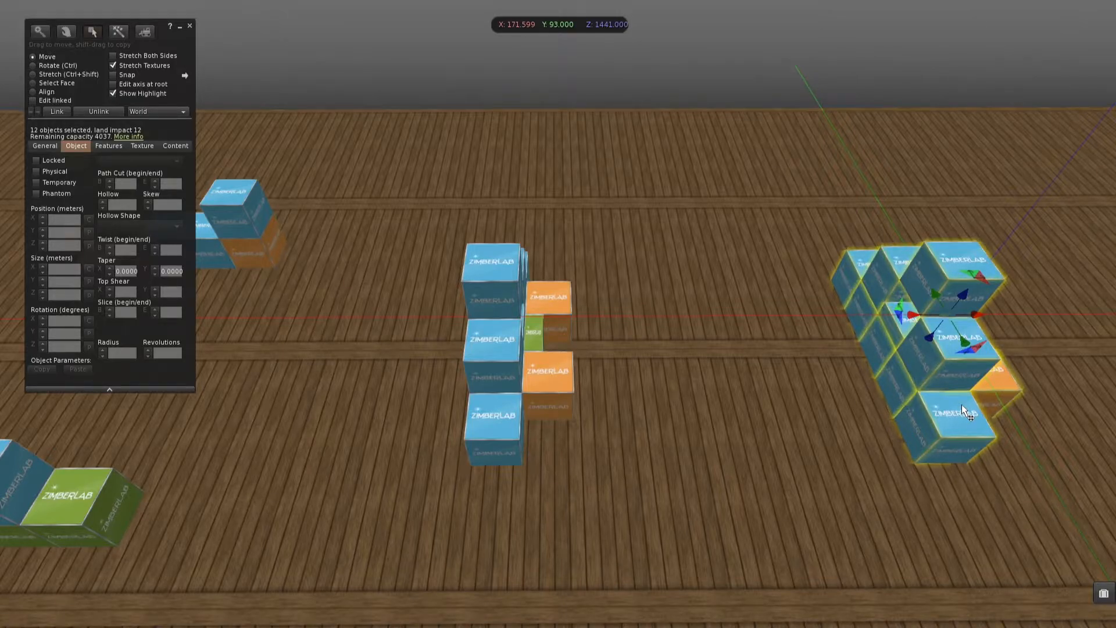
pyautogui.hotkey('ctrl', 'z')
# Link the 12 boxes of the reshaped stack and duplicate the linked object farther along the X axis.
pyautogui.hotkey('ctrl', 'l')
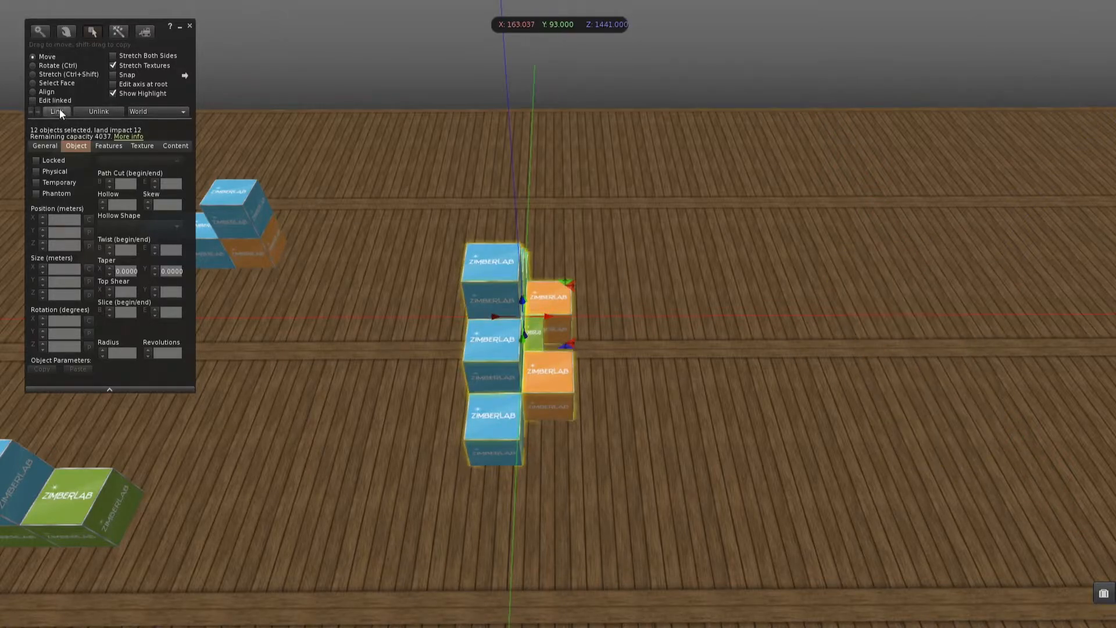
pyautogui.keyDown('shift'); pyautogui.moveTo(547, 316); pyautogui.dragTo(1101, 308); pyautogui.keyUp('shift')
pyautogui.keyDown('alt'); pyautogui.moveTo(906, 320); pyautogui.dragTo(889, 436); pyautogui.keyUp('alt')
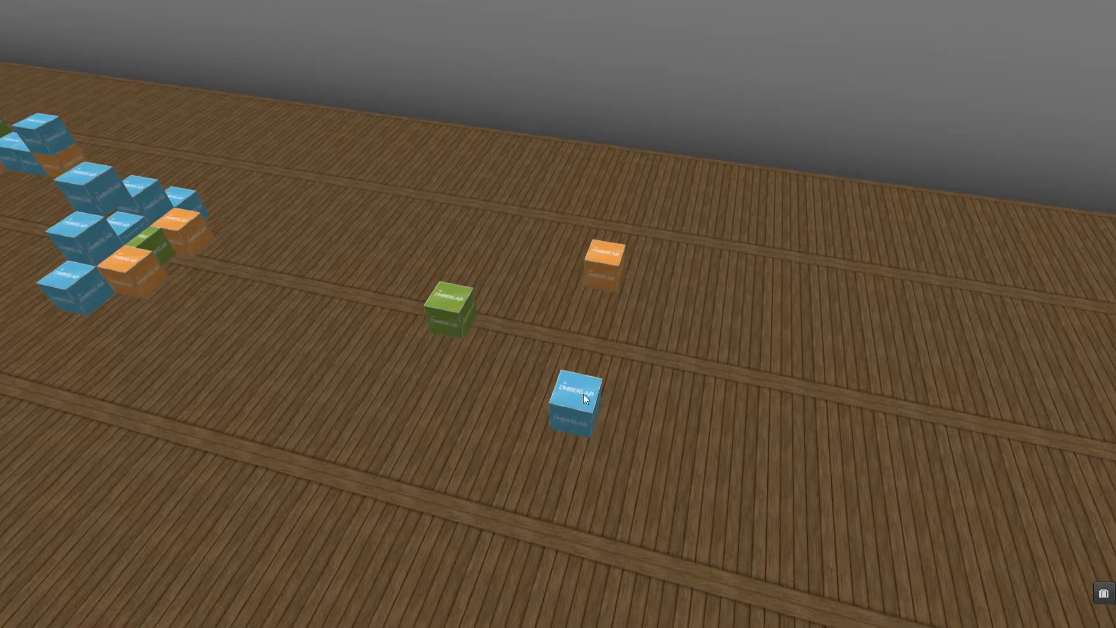
# Edit the linked blue, green and orange box set and move it along the X axis to about X 180.73.
pyautogui.rightClick(583, 393)
pyautogui.click(612, 417)
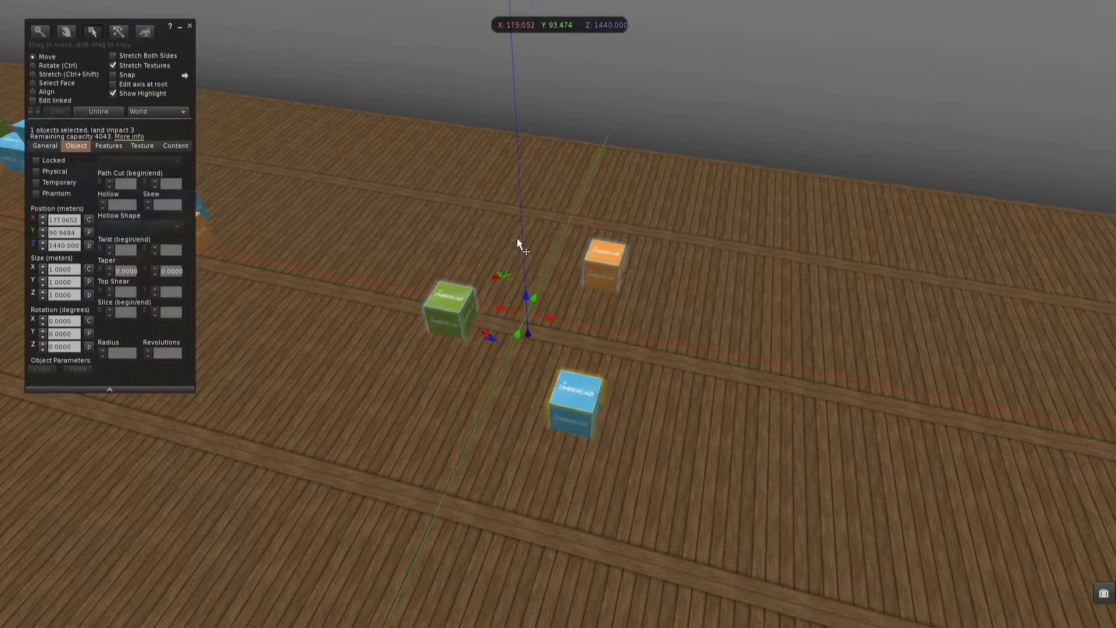
pyautogui.keyDown('alt'); pyautogui.moveTo(577, 379); pyautogui.dragTo(558, 312); pyautogui.keyUp('alt')
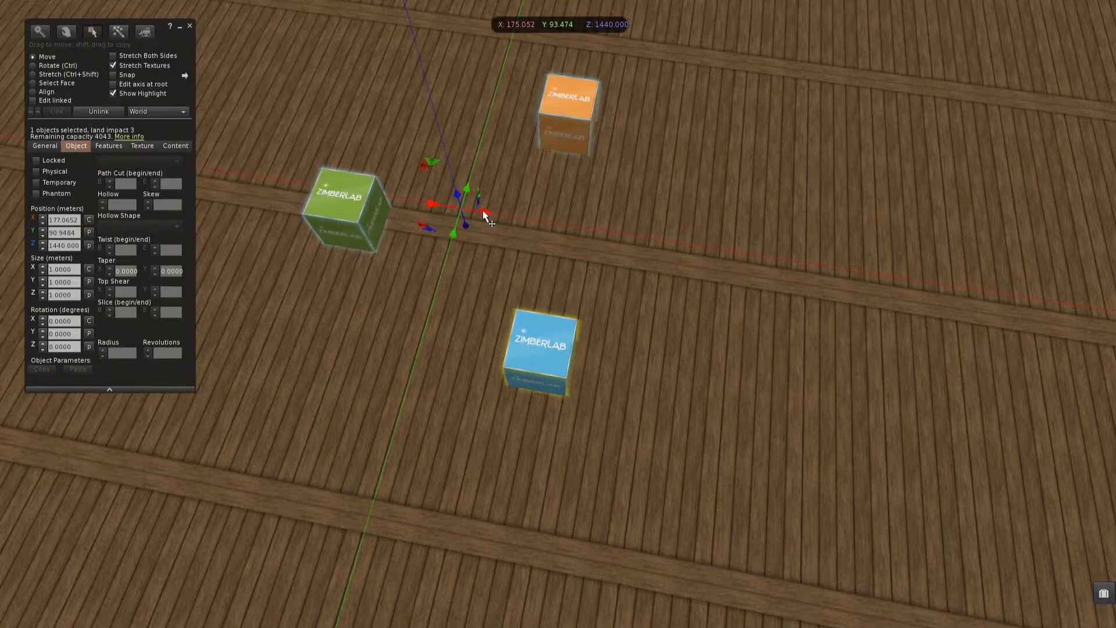
pyautogui.moveTo(483, 211); pyautogui.dragTo(794, 254)
pyautogui.keyDown('alt'); pyautogui.moveTo(822, 326); pyautogui.dragTo(624, 412); pyautogui.keyUp('alt')
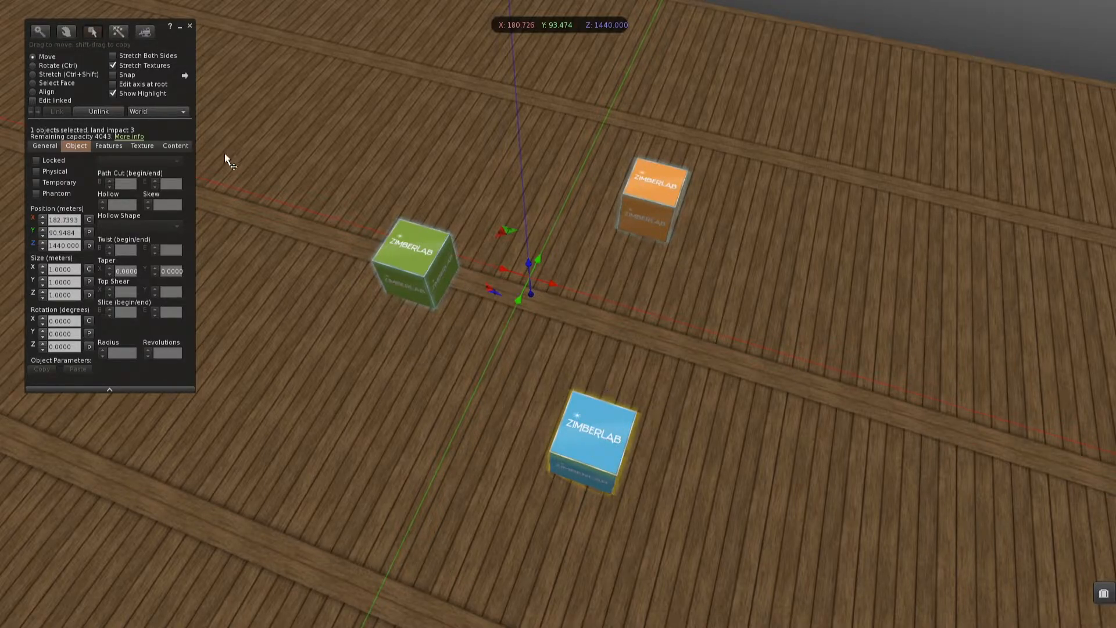
# Select only the green box within the linked set and move it along the X axis past the other two boxes.
pyautogui.click(55, 100)
pyautogui.click(437, 254)
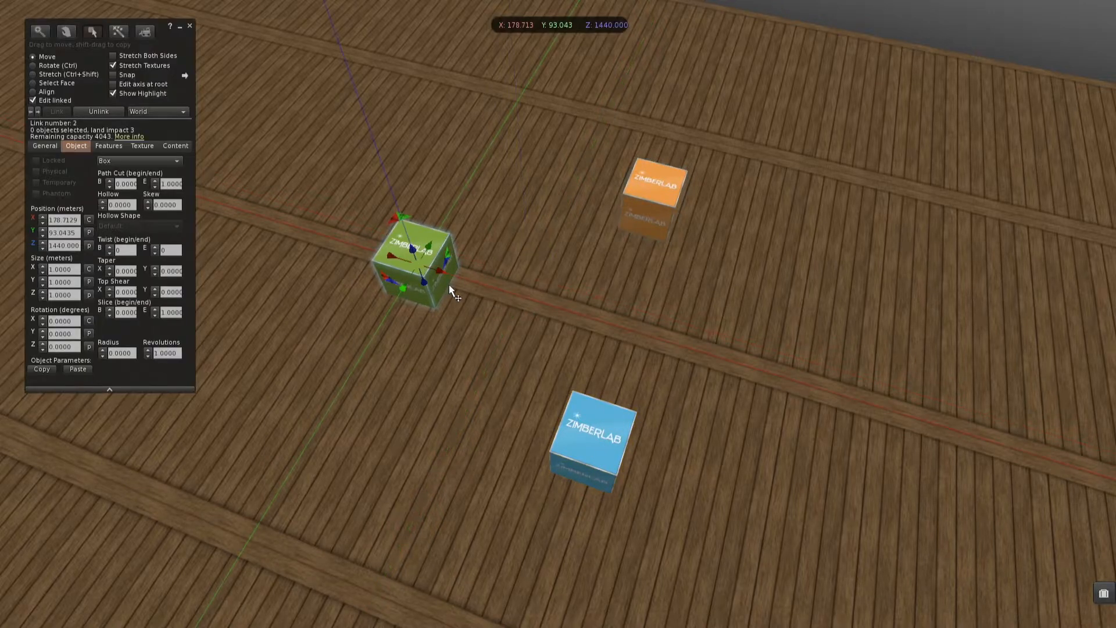
pyautogui.moveTo(389, 222); pyautogui.dragTo(819, 273)
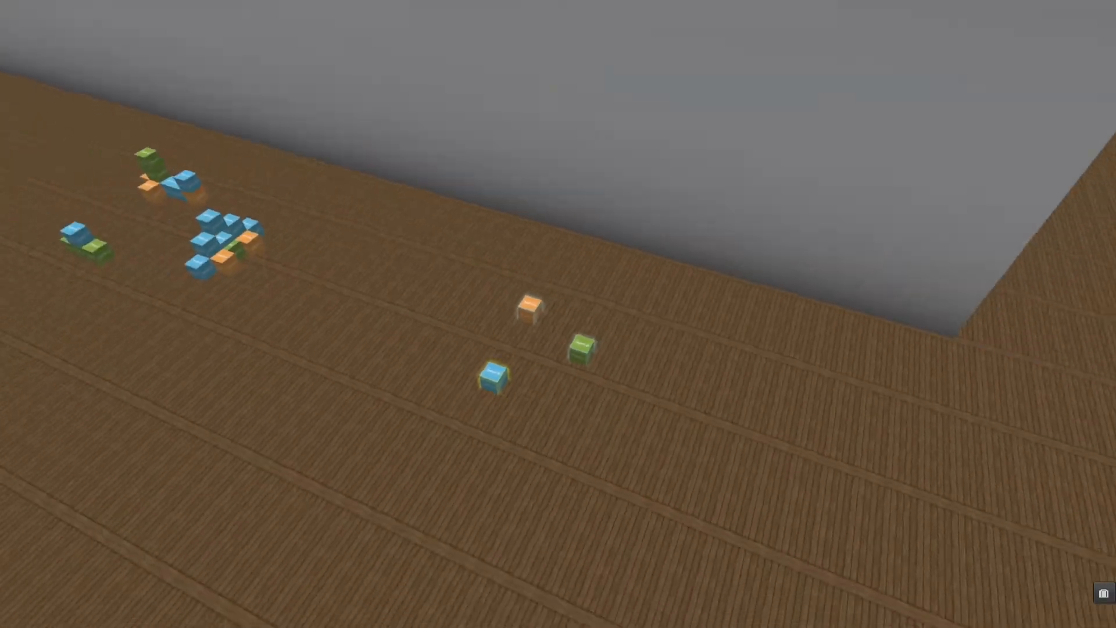
# Move the linked three-box set horizontally to about X 202.06, Y 90.69, and unlink its boxes.
pyautogui.click(524, 311)
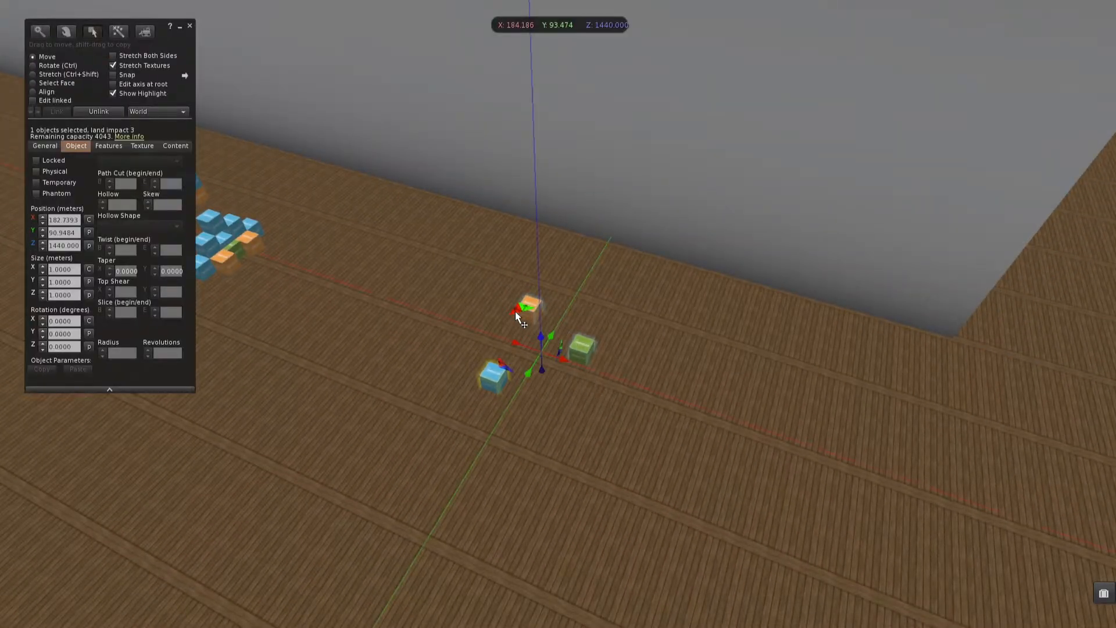
pyautogui.moveTo(524, 311); pyautogui.dragTo(761, 376)
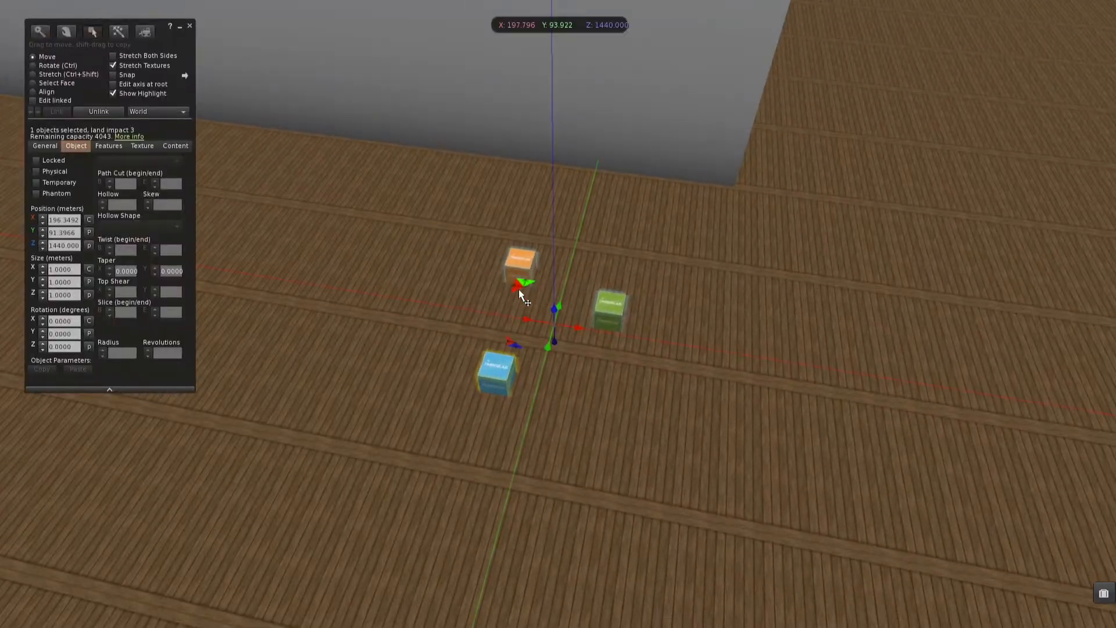
pyautogui.click(619, 349)
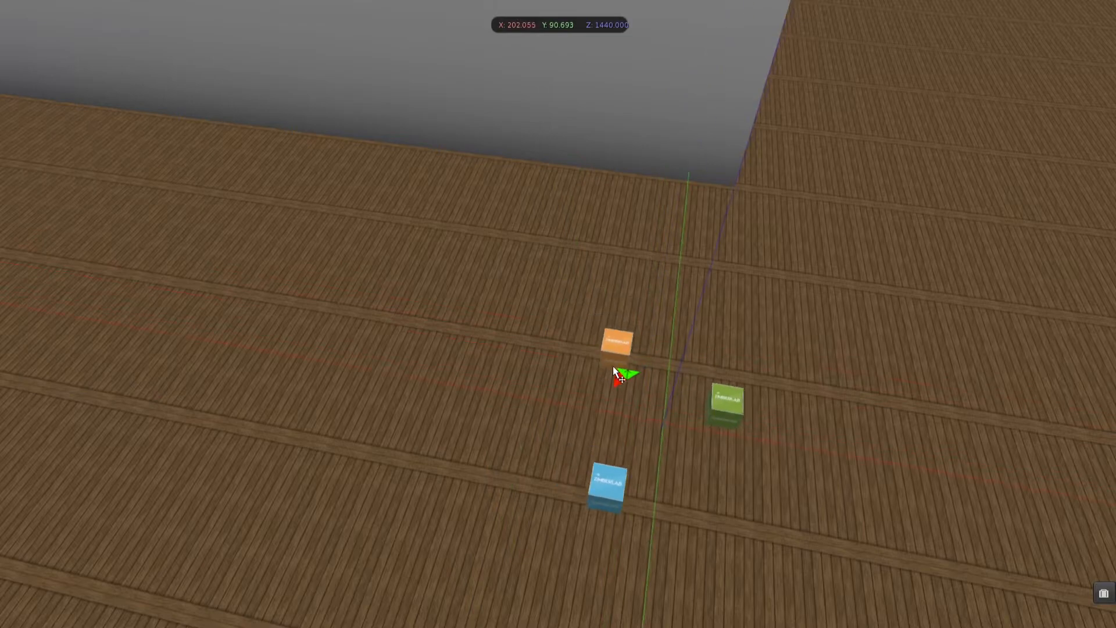
pyautogui.click(105, 110)
pyautogui.click(189, 26)
pyautogui.keyDown('alt'); pyautogui.moveTo(430, 336); pyautogui.dragTo(555, 323); pyautogui.keyUp('alt')
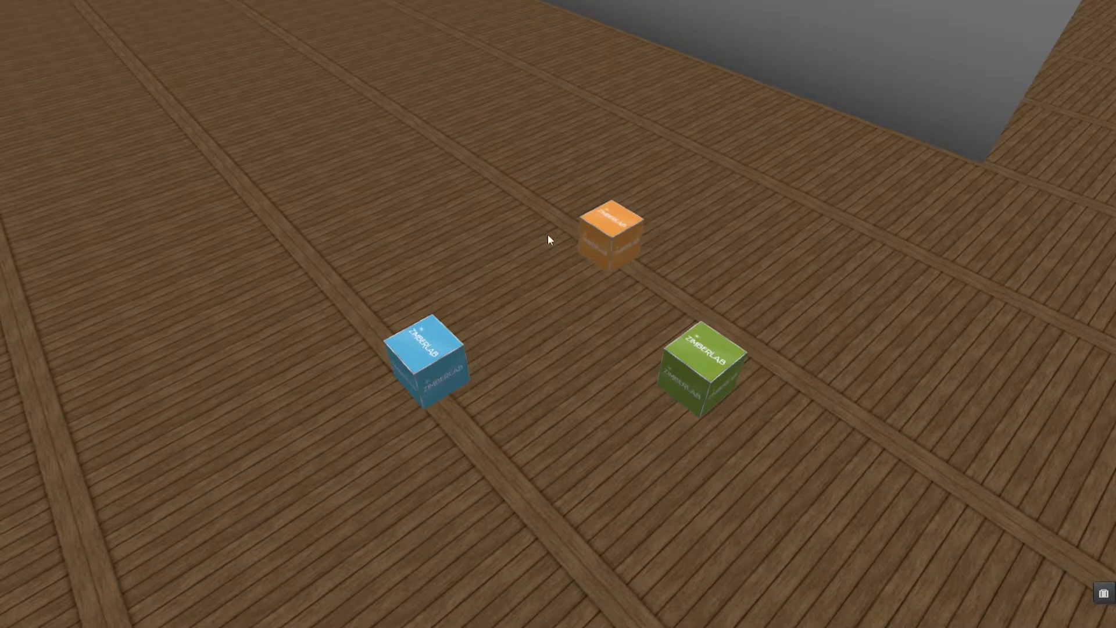
# Open the unlinked blue box for editing and undo its last move.
pyautogui.rightClick(433, 343)
pyautogui.click(462, 372)
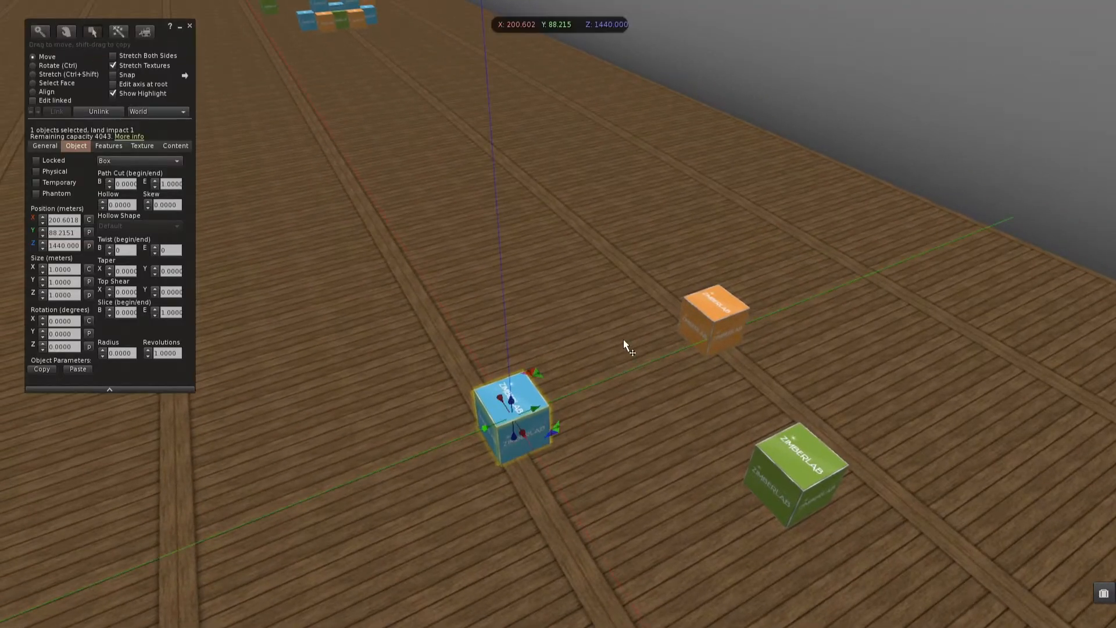
pyautogui.press('ctrl')
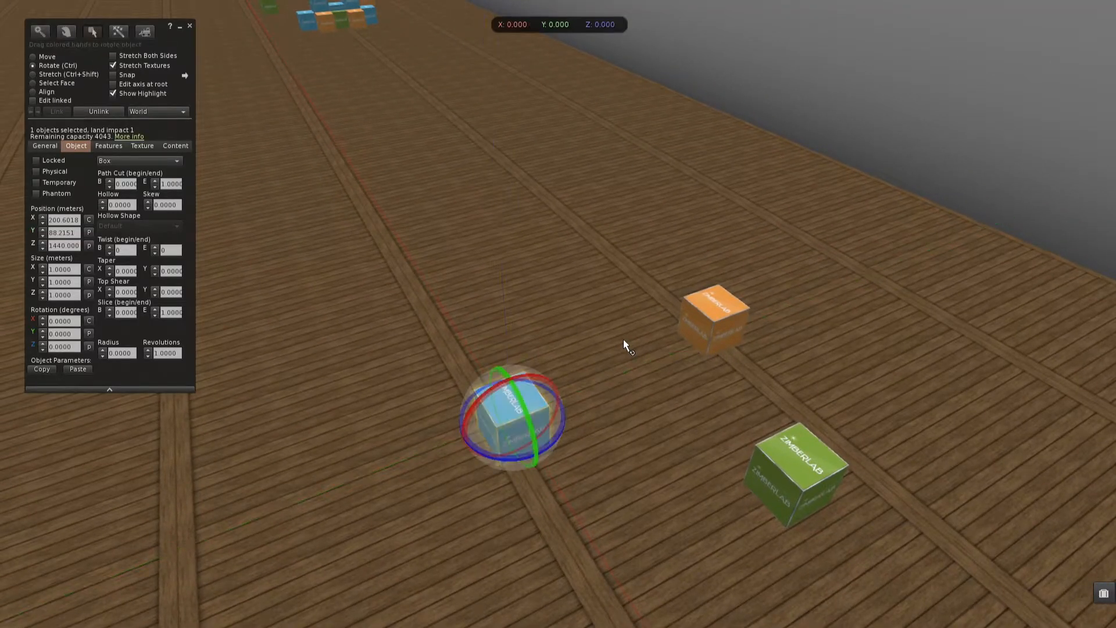
pyautogui.hotkey('ctrl', 'z')
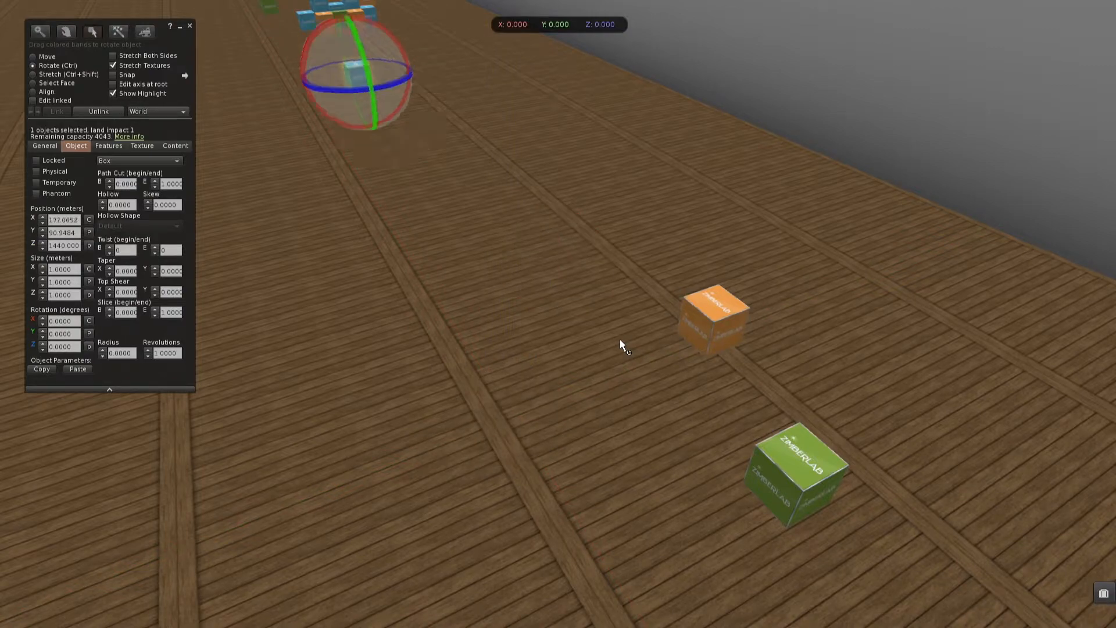
# Select the orange box and the green box in turn, undo the green box's last move, and clear the selection.
pyautogui.click(692, 315)
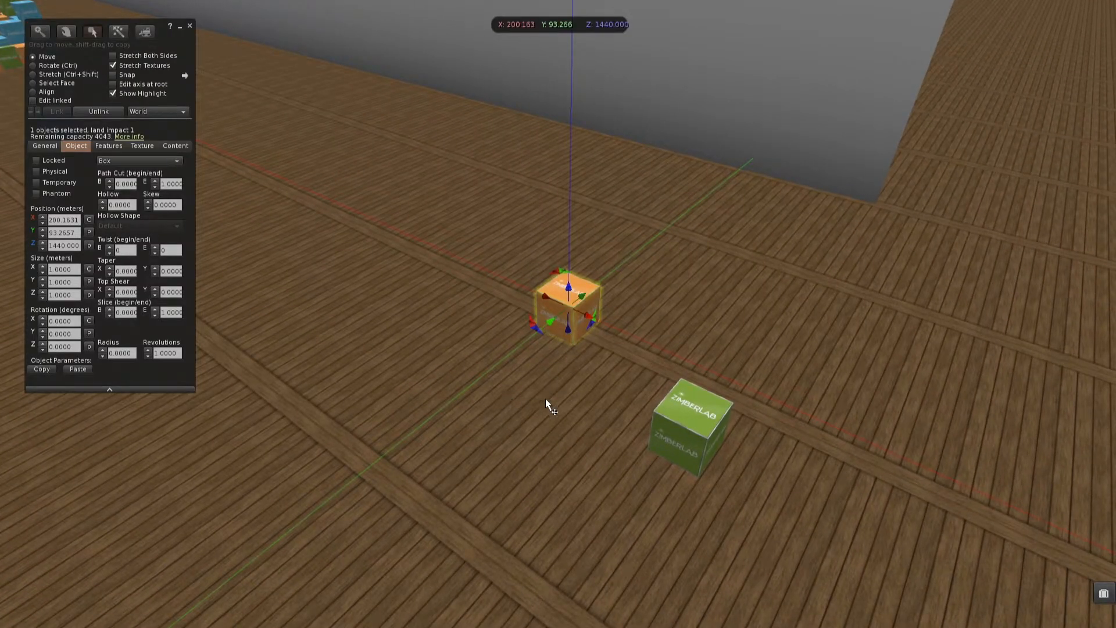
pyautogui.press('ctrl')
pyautogui.click(684, 423)
pyautogui.keyDown('alt'); pyautogui.click(426, 313); pyautogui.keyUp('alt')
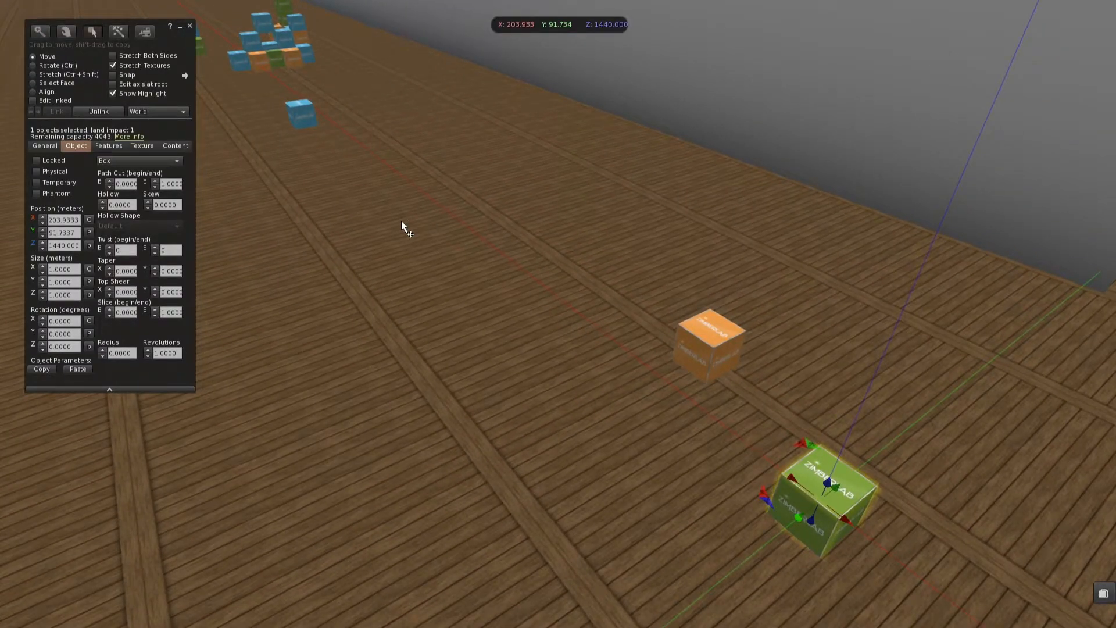
pyautogui.keyDown('alt'); pyautogui.click(674, 385); pyautogui.keyUp('alt')
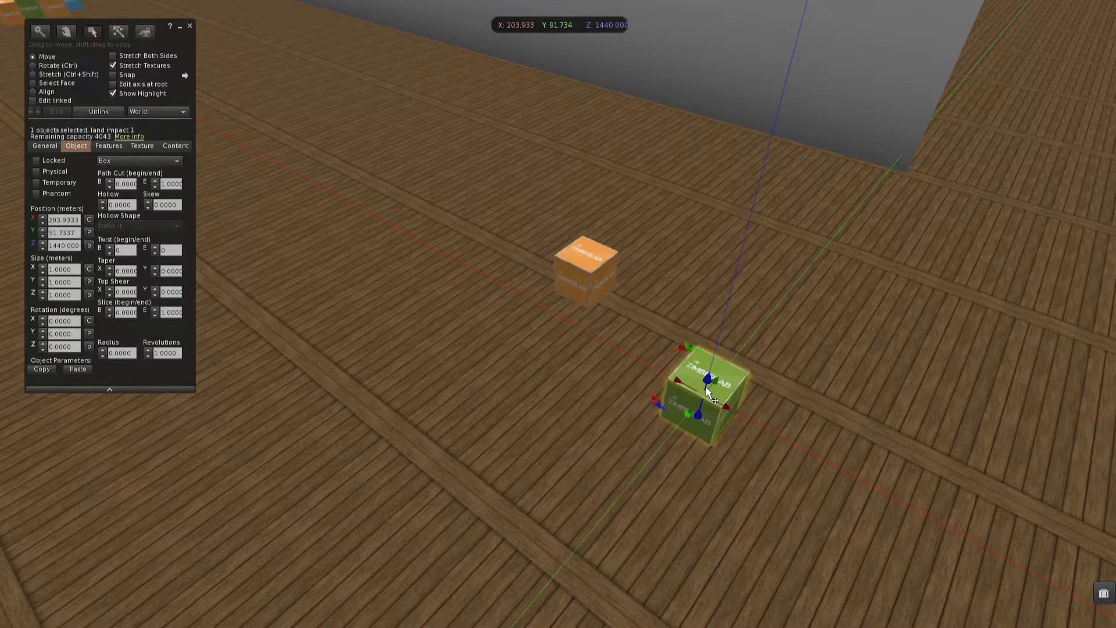
pyautogui.press('Delete')
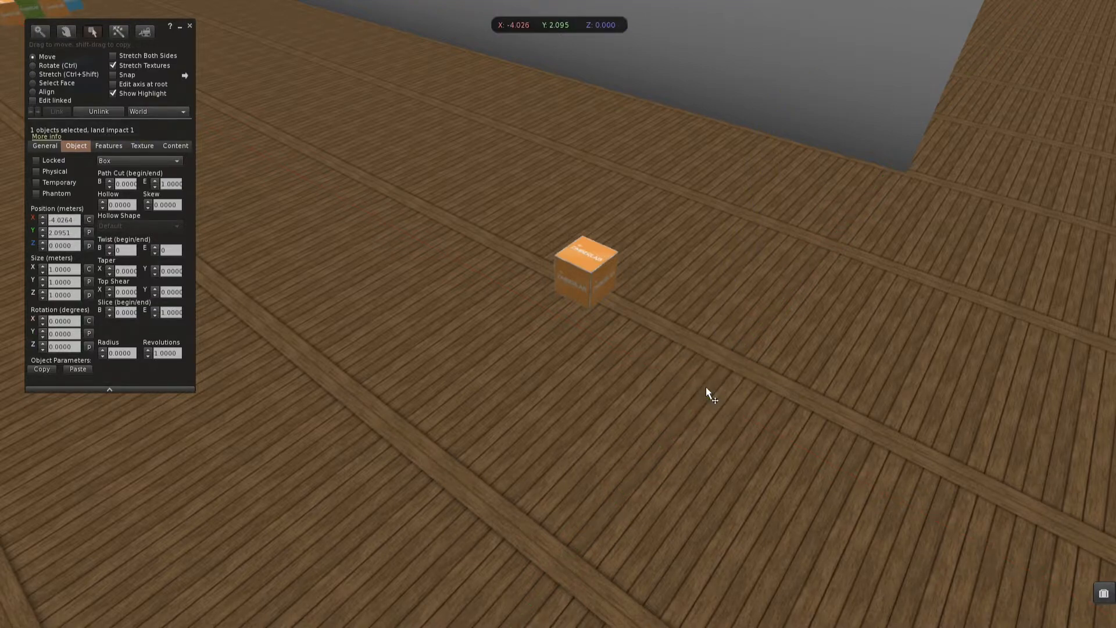
pyautogui.press('alt')
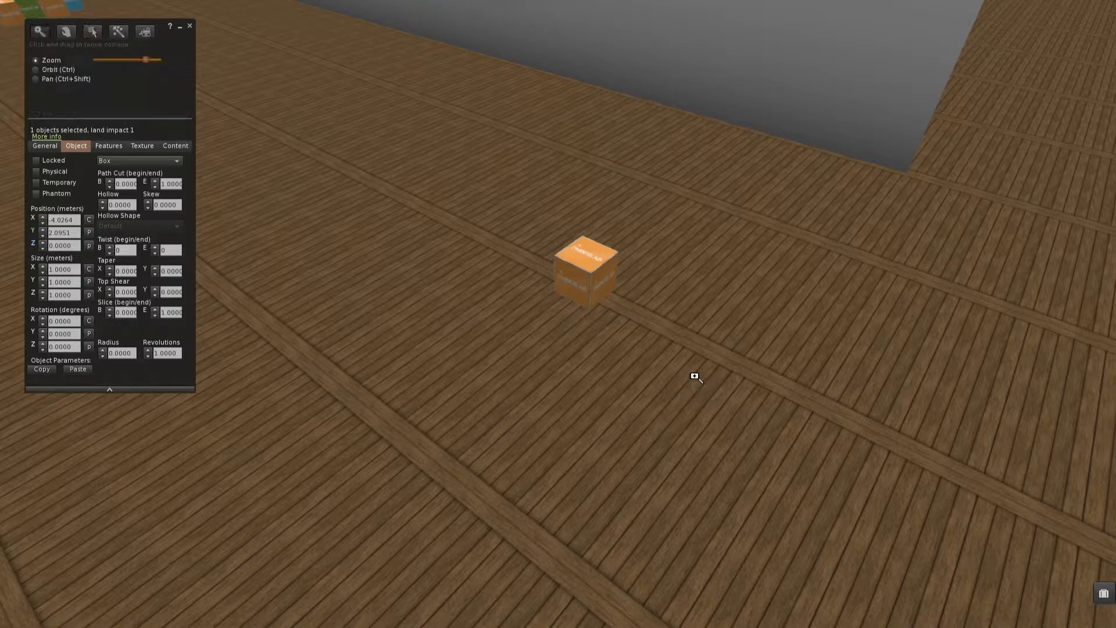
pyautogui.press('Escape')
# Return to the coloured box stack and select several of its boxes individually for inspection.
pyautogui.keyDown('alt'); pyautogui.moveTo(504, 336); pyautogui.dragTo(538, 312); pyautogui.keyUp('alt')
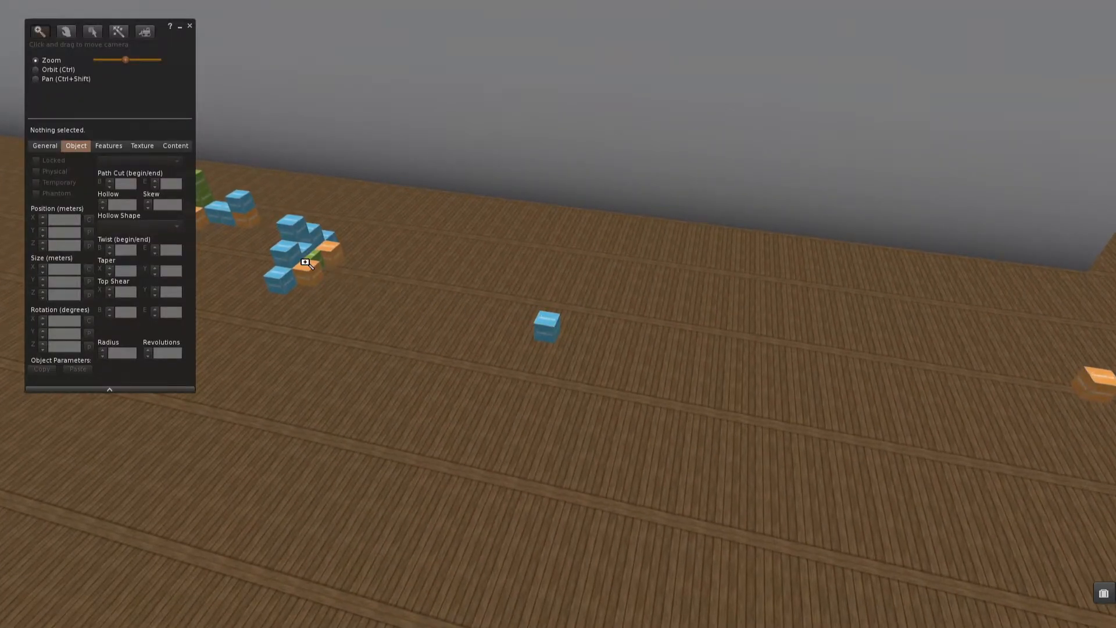
pyautogui.keyDown('alt'); pyautogui.moveTo(305, 263); pyautogui.dragTo(532, 292); pyautogui.keyUp('alt')
pyautogui.click(531, 290)
pyautogui.click(559, 224)
pyautogui.click(602, 237)
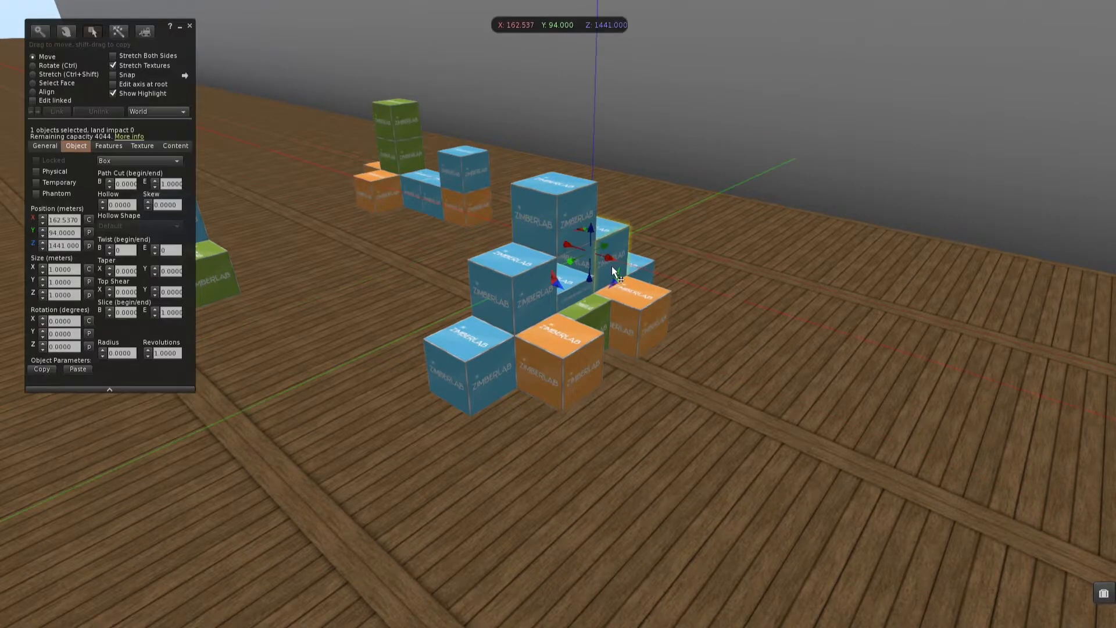
pyautogui.click(631, 305)
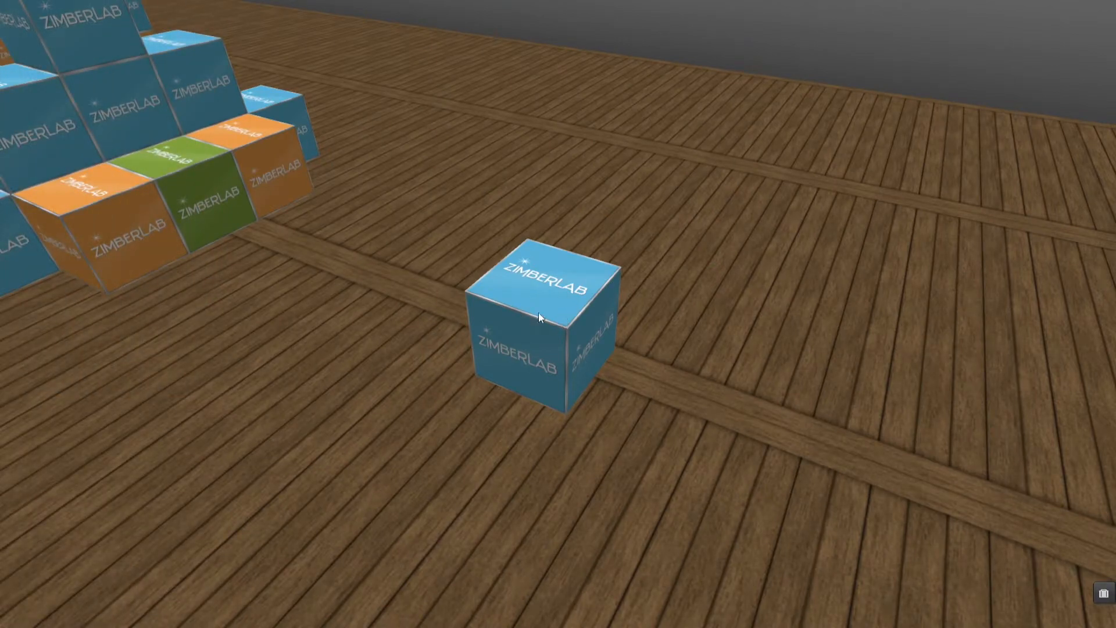
# Take a copy of the single blue box beside the stack and show the recent inventory items.
pyautogui.rightClick(543, 305)
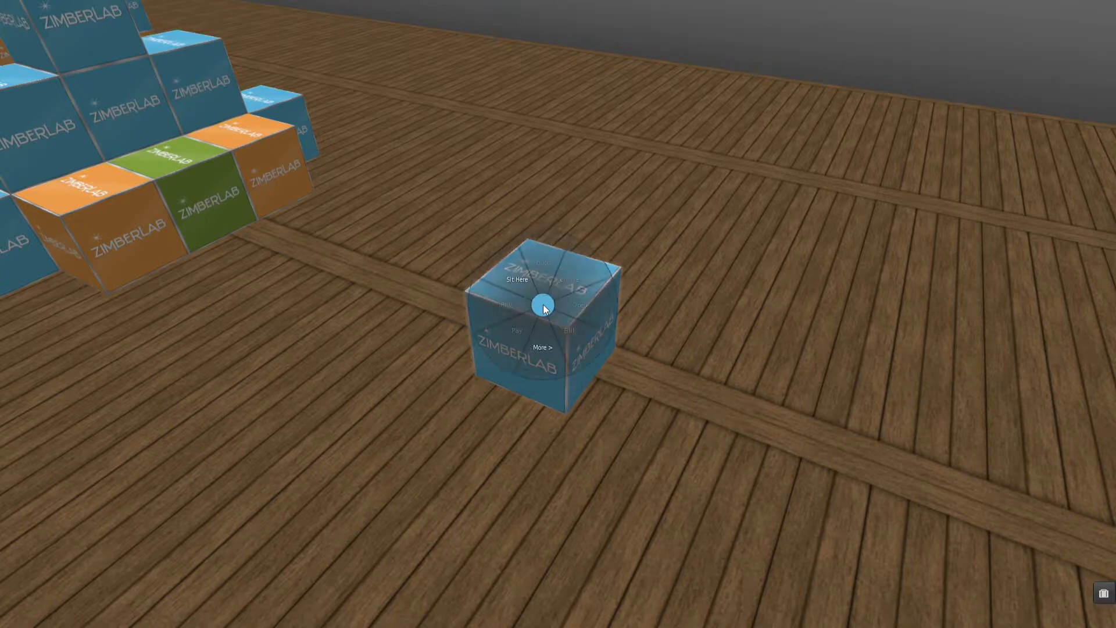
pyautogui.click(543, 341)
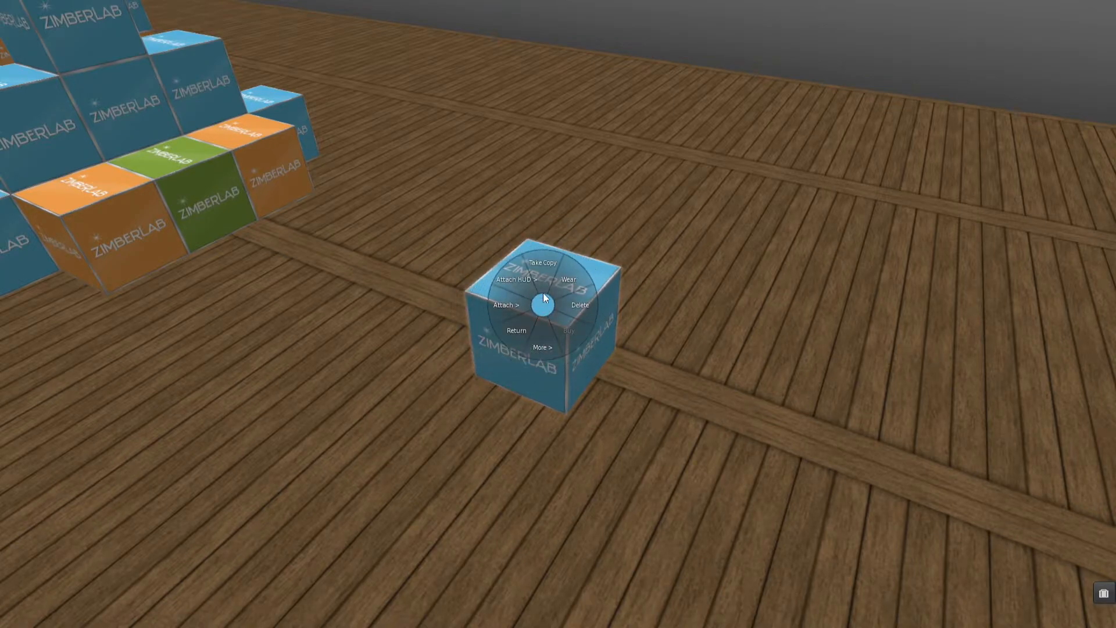
pyautogui.click(543, 263)
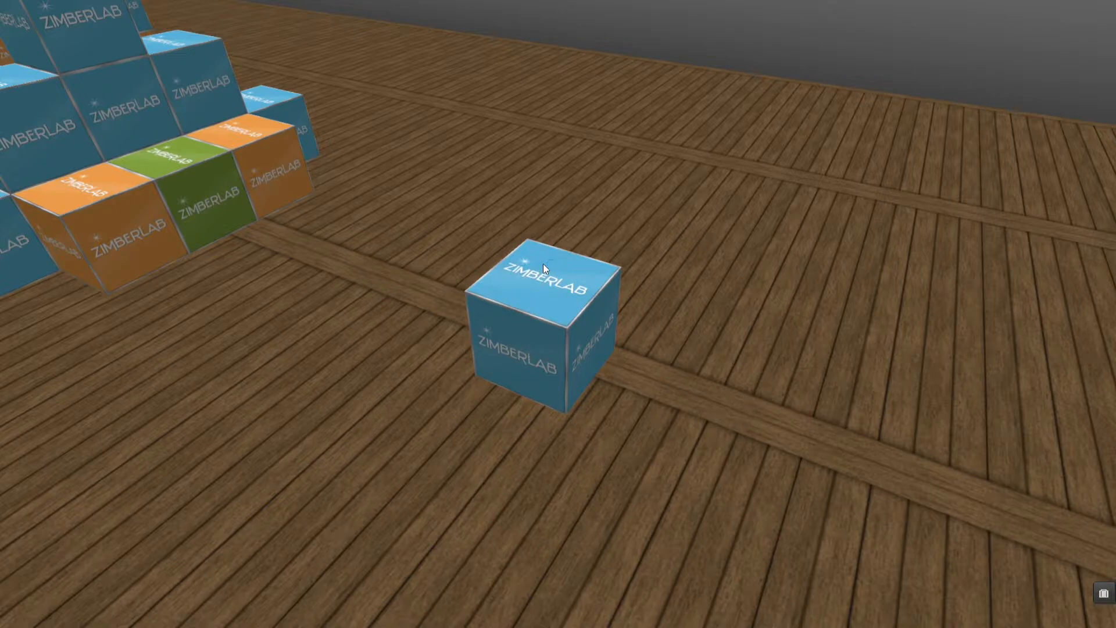
pyautogui.click(1107, 596)
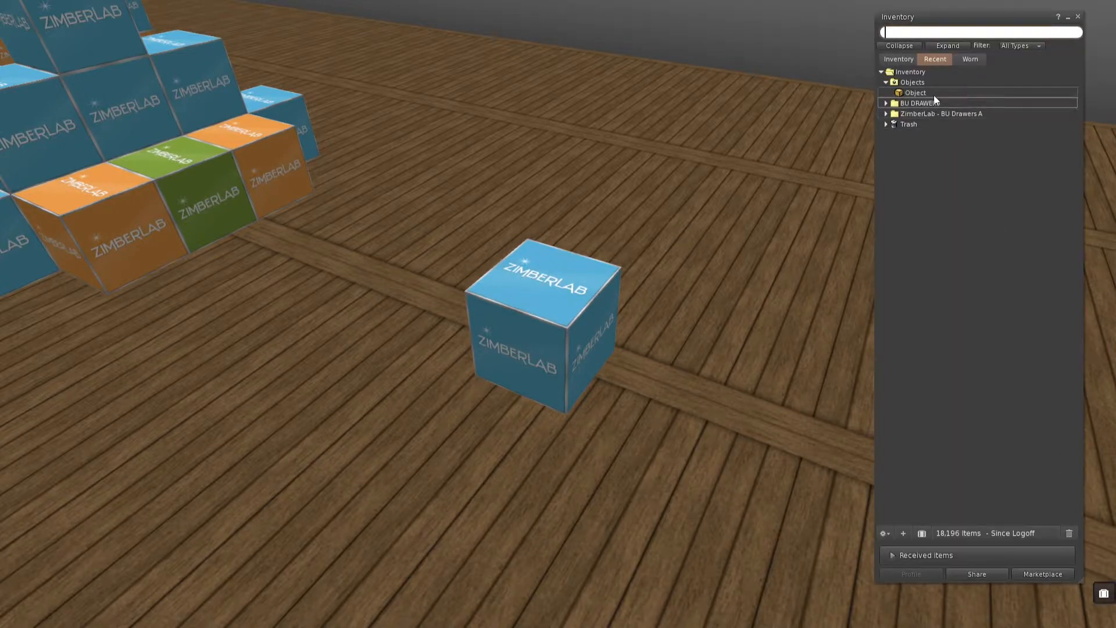
# Take the original single blue box into the inventory and close the inventory window.
pyautogui.rightClick(541, 296)
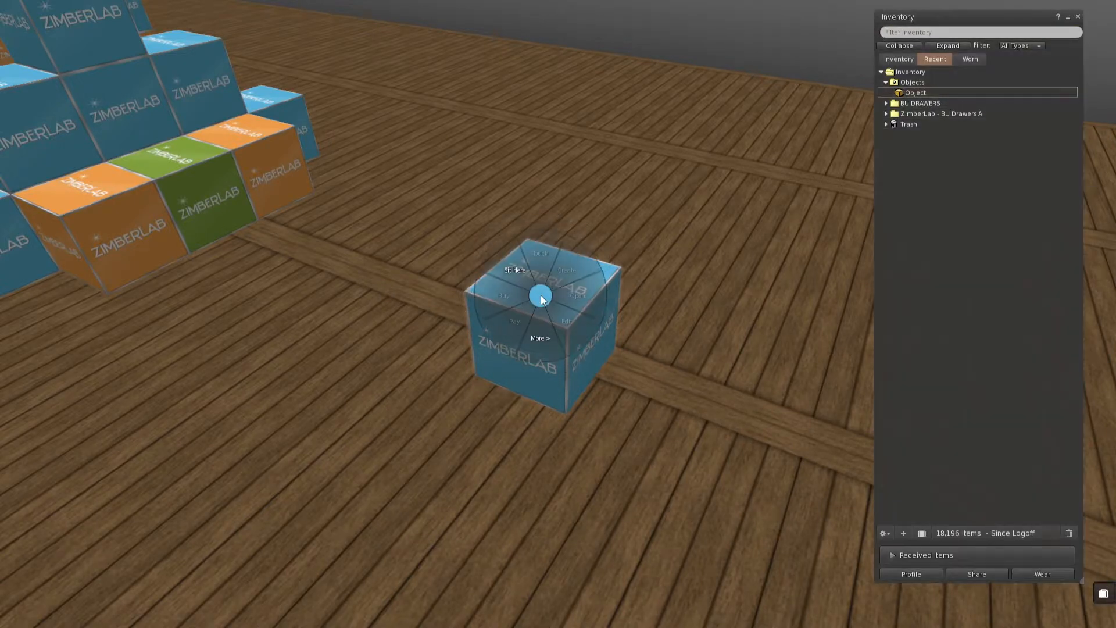
pyautogui.click(501, 296)
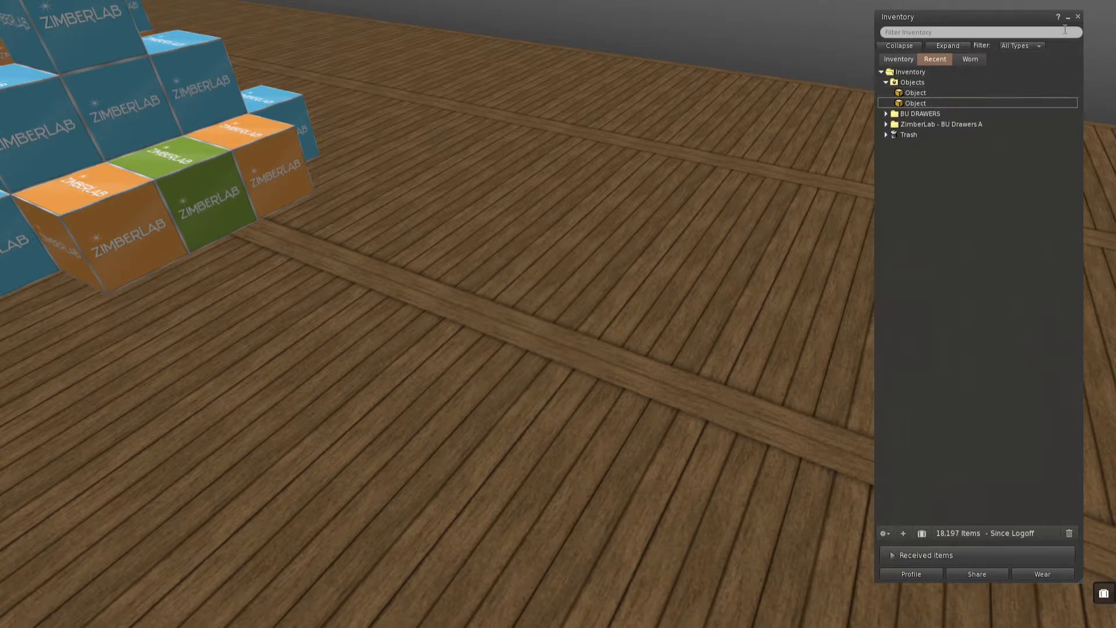
pyautogui.click(1078, 17)
# Open the coloured stack for editing and select all 12 of its boxes with a selection rectangle.
pyautogui.keyDown('ctrl'); pyautogui.keyDown('alt'); pyautogui.moveTo(99, 186); pyautogui.dragTo(468, 313); pyautogui.keyUp('alt'); pyautogui.keyUp('ctrl')
pyautogui.rightClick(557, 319)
pyautogui.click(580, 338)
pyautogui.press('Escape')
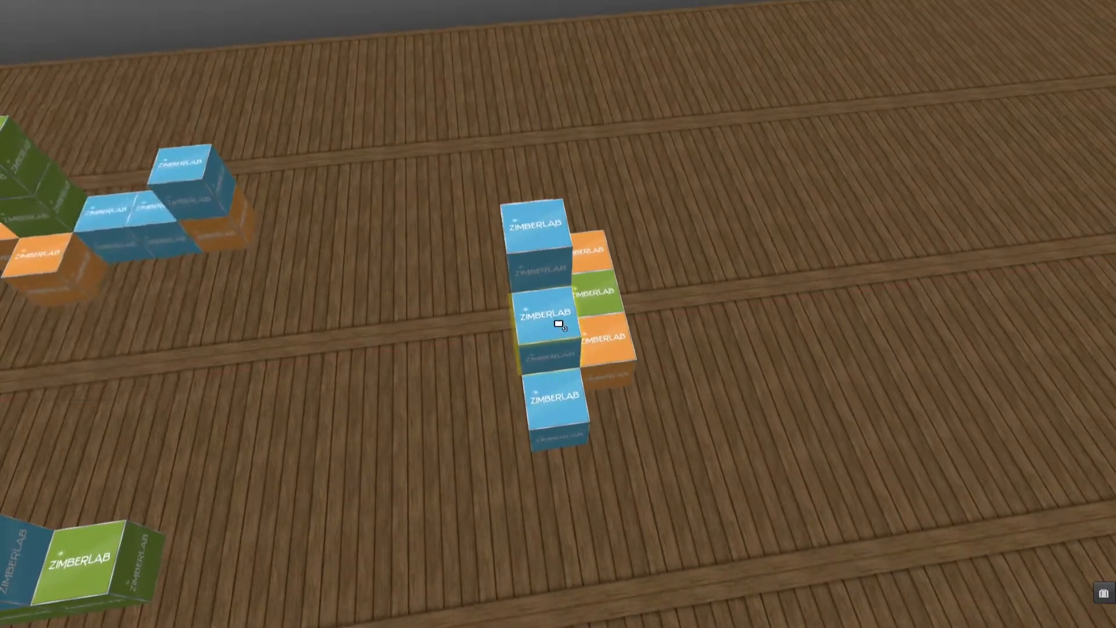
pyautogui.moveTo(700, 506); pyautogui.dragTo(431, 142)
# Try moving the selected 12-box stack along the X axis and undo the move.
pyautogui.keyDown('alt'); pyautogui.moveTo(582, 304); pyautogui.dragTo(421, 307); pyautogui.keyUp('alt')
pyautogui.moveTo(629, 231); pyautogui.dragTo(904, 372)
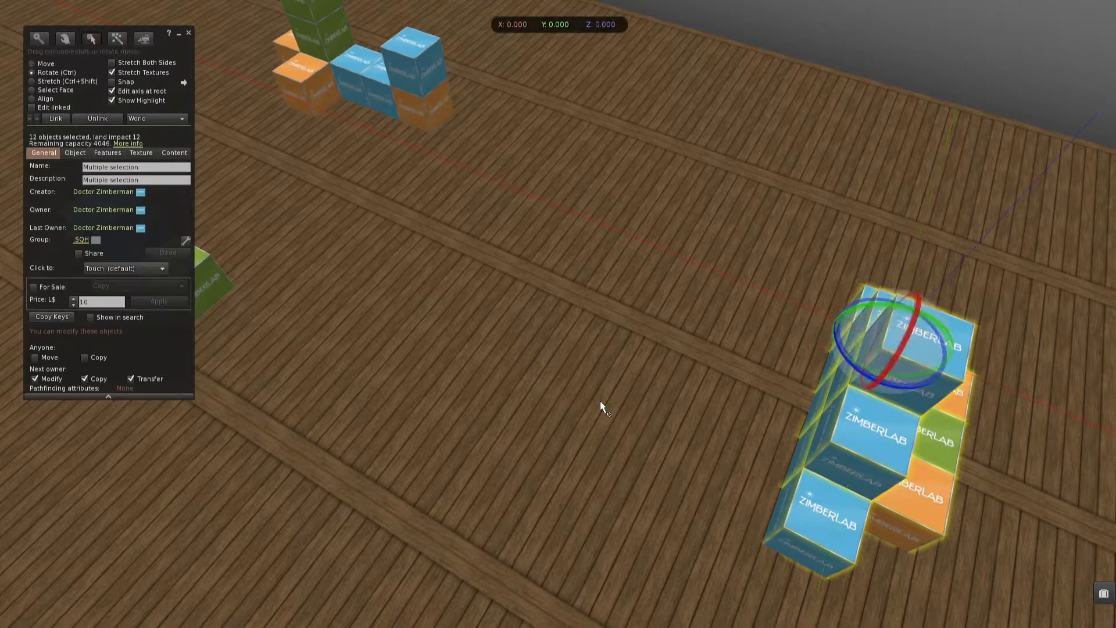
pyautogui.hotkey('ctrl', 'z')
# Duplicate the 12-box stack along the Y axis to about Y 80.48 and deselect two blue boxes at its base.
pyautogui.keyDown('alt'); pyautogui.moveTo(494, 338); pyautogui.dragTo(535, 369); pyautogui.keyUp('alt')
pyautogui.keyDown('shift'); pyautogui.click(433, 413); pyautogui.keyUp('shift')
pyautogui.keyDown('shift'); pyautogui.click(310, 413); pyautogui.keyUp('shift')
pyautogui.keyDown('alt'); pyautogui.moveTo(311, 413); pyautogui.dragTo(566, 333); pyautogui.keyUp('alt')
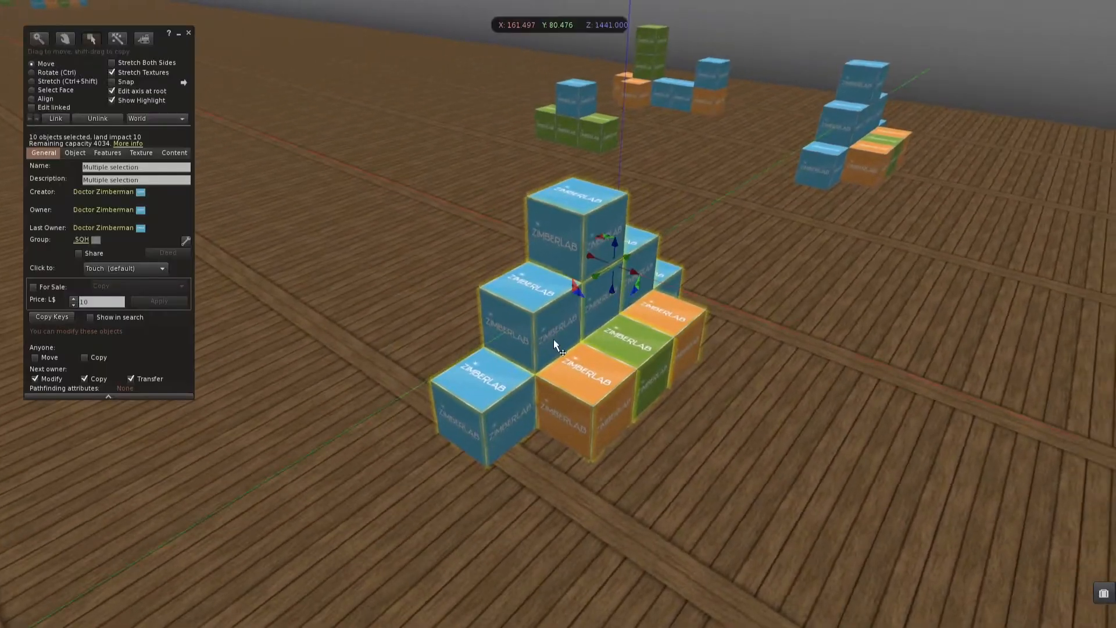
# Take the ten selected boxes of the duplicate stack into the inventory and select their grouped item among the recent objects.
pyautogui.rightClick(559, 318)
pyautogui.click(557, 350)
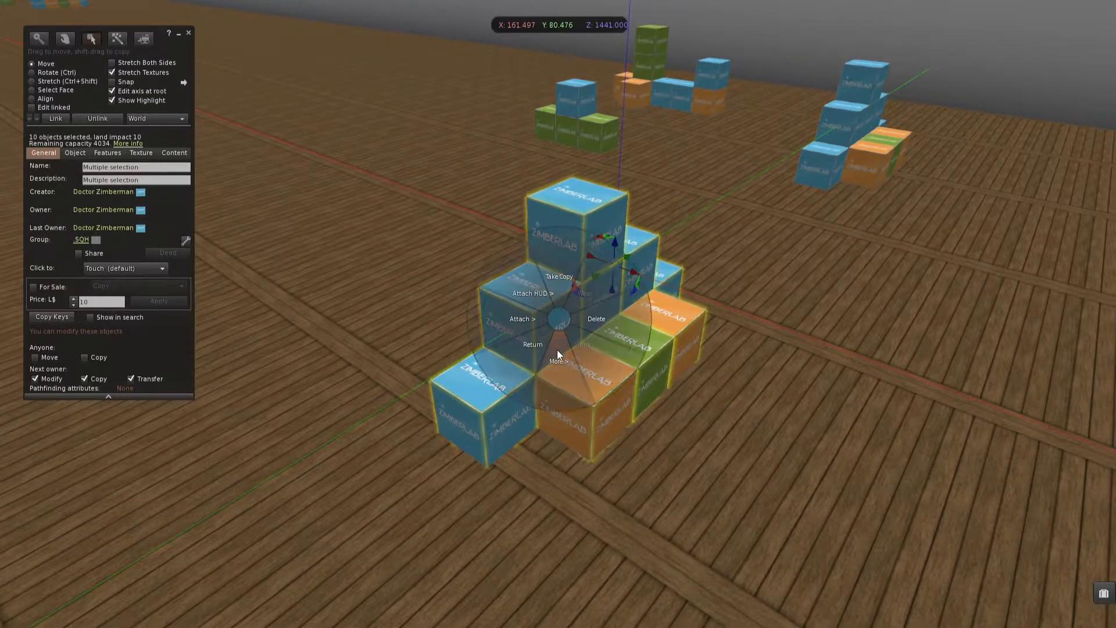
pyautogui.click(561, 319)
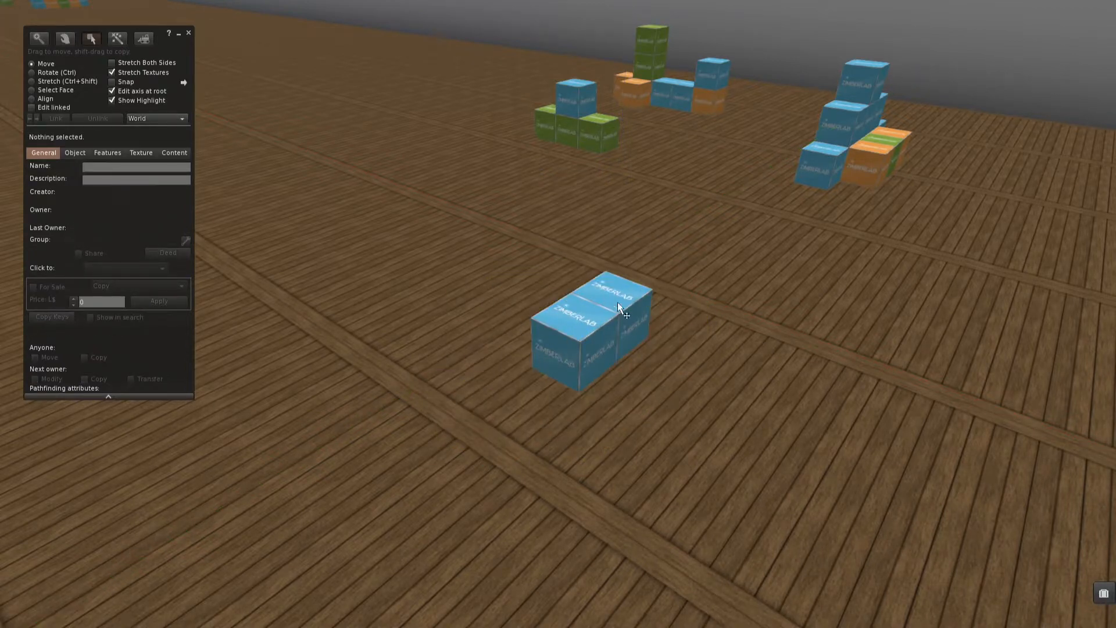
pyautogui.click(1103, 593)
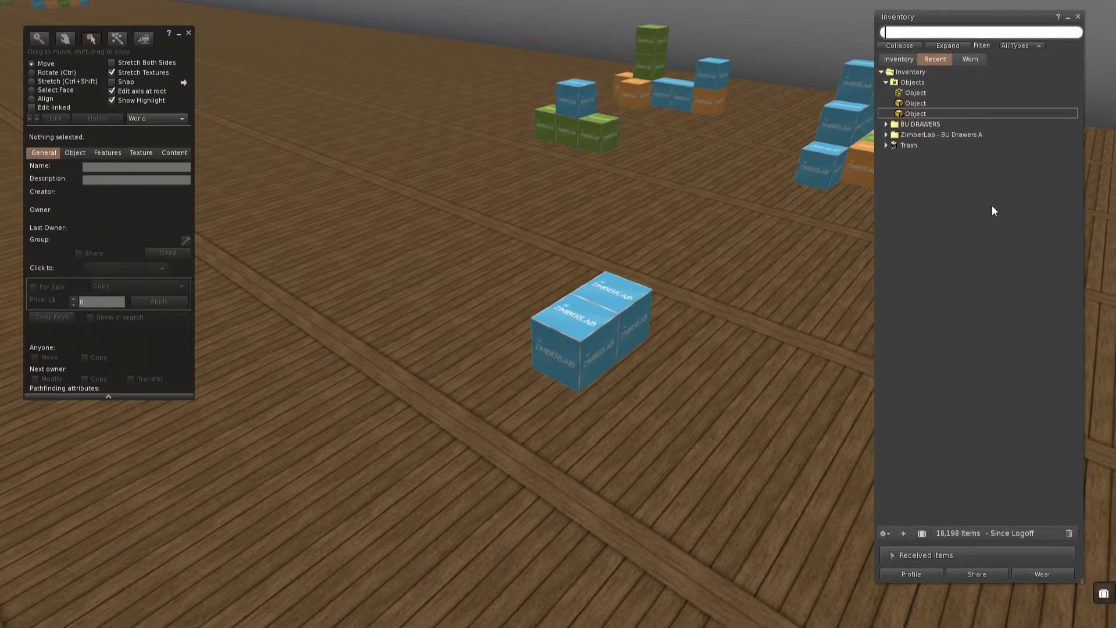
pyautogui.click(932, 93)
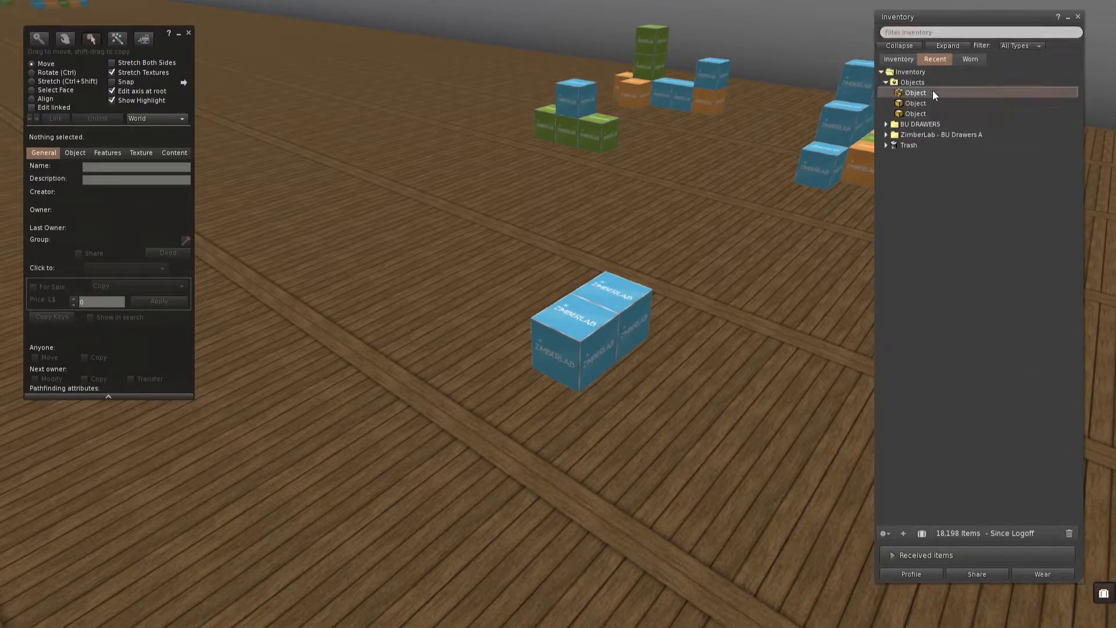
# Select the two blue boxes left from the duplicate stack and delete them.
pyautogui.click(642, 315)
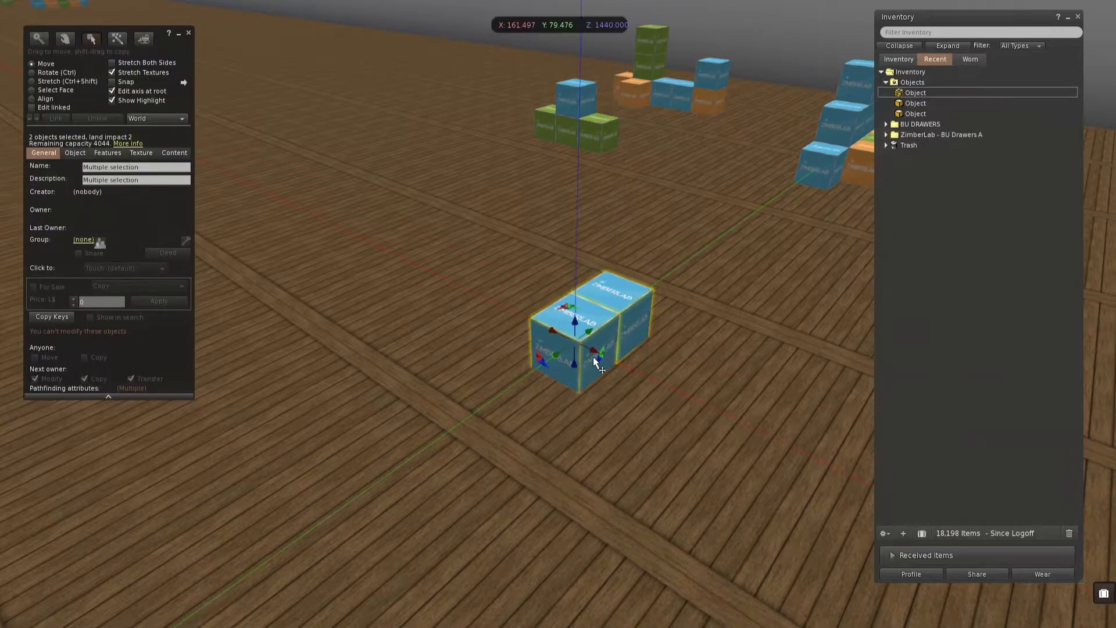
pyautogui.rightClick(593, 357)
pyautogui.click(592, 392)
pyautogui.click(639, 354)
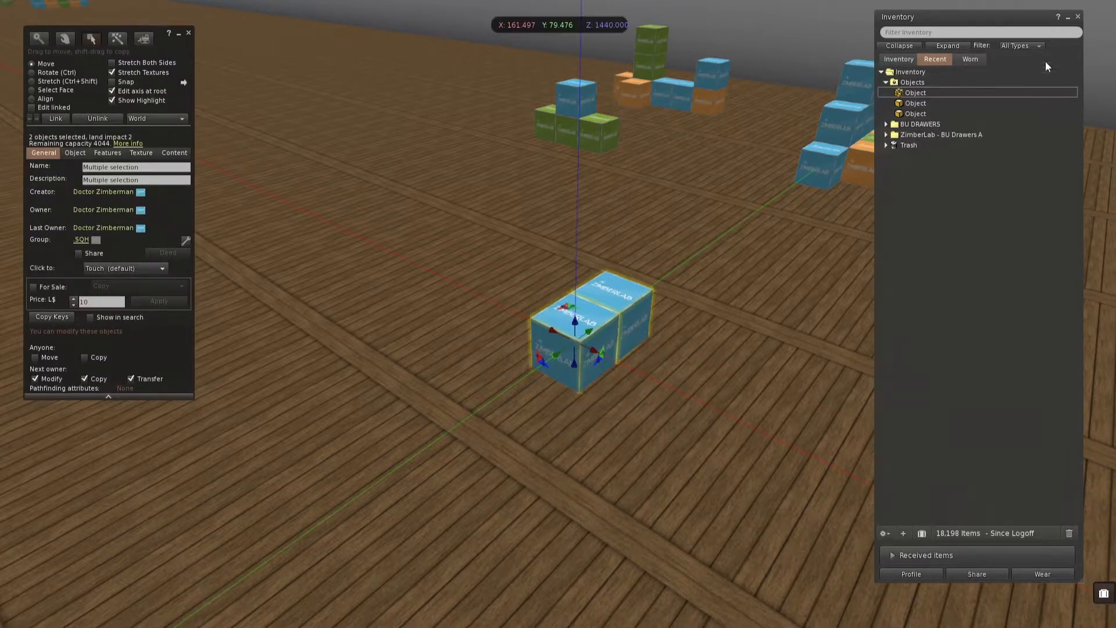
# Close the inventory, select the original 12-box stack and examine its Take Copy and Take options without applying either.
pyautogui.click(1077, 17)
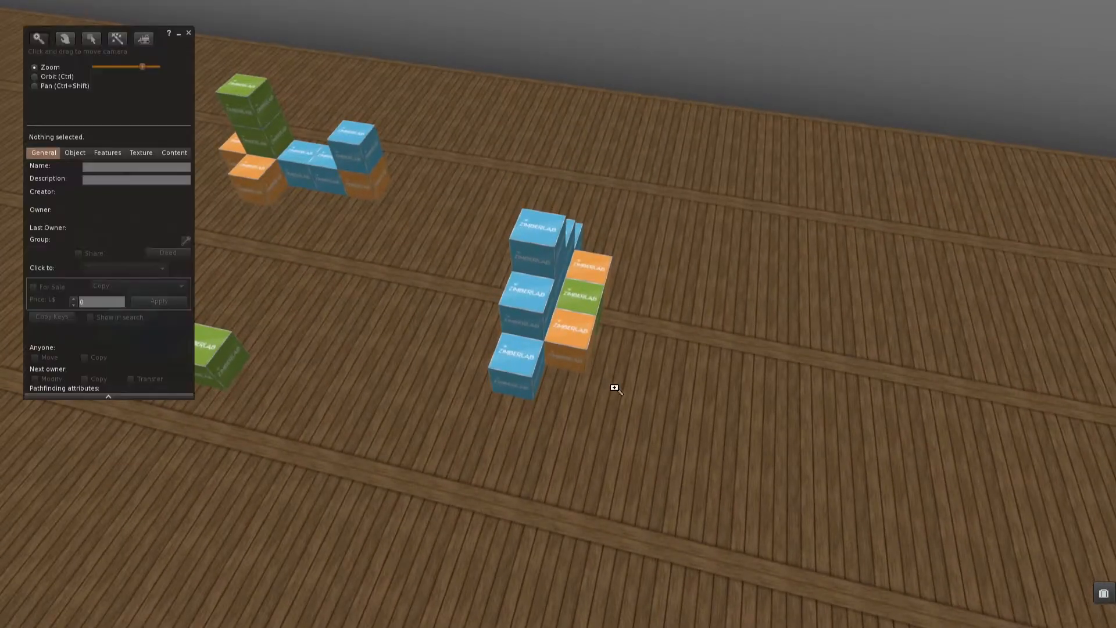
pyautogui.moveTo(457, 197); pyautogui.dragTo(435, 169)
pyautogui.keyDown('alt'); pyautogui.moveTo(548, 314); pyautogui.dragTo(556, 340); pyautogui.keyUp('alt')
pyautogui.rightClick(557, 340)
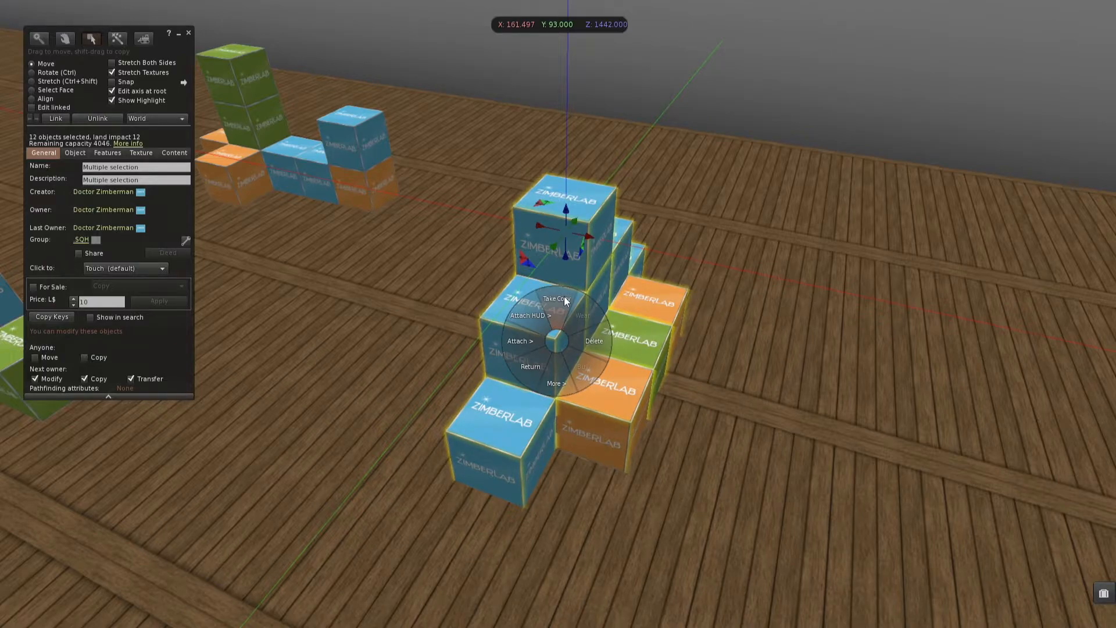
pyautogui.click(559, 343)
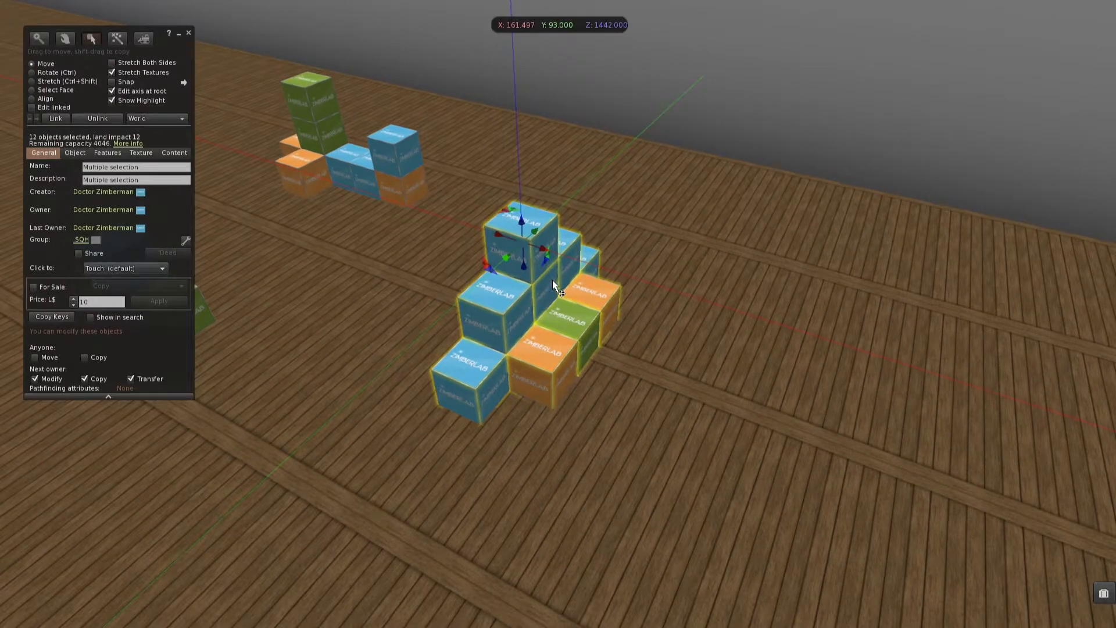
pyautogui.rightClick(512, 306)
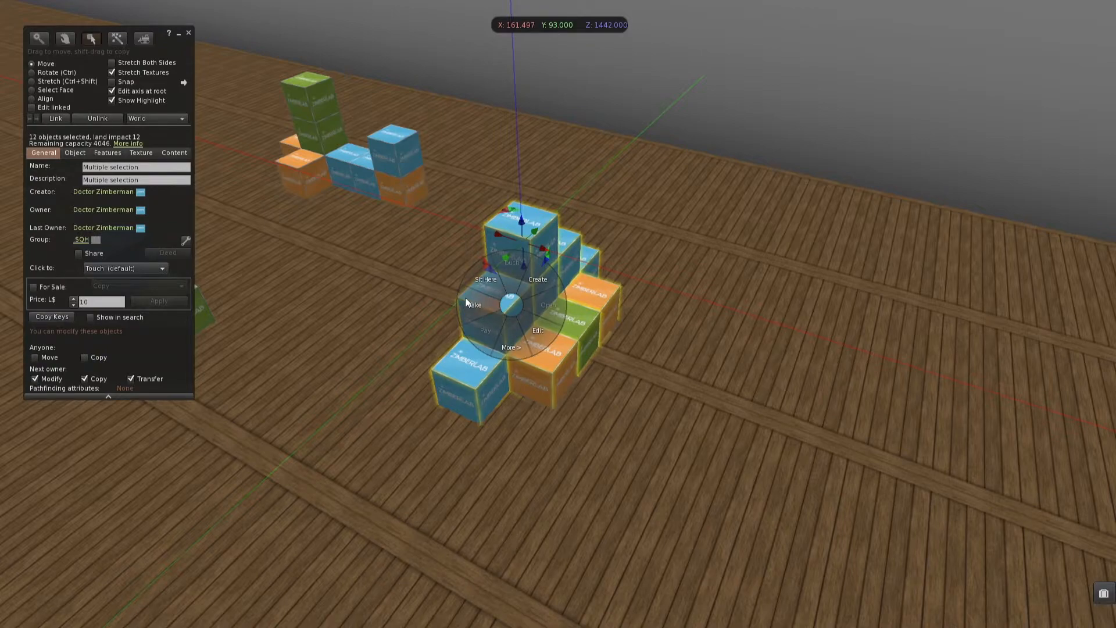
pyautogui.click(510, 304)
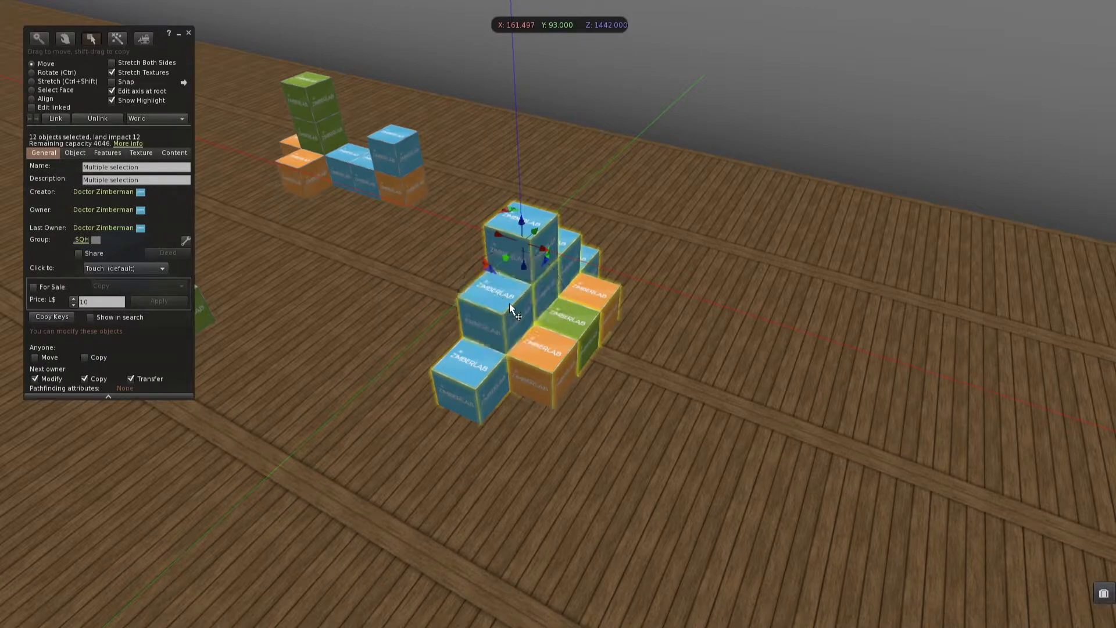
# Duplicate the 12-box stack along the X axis to about X 166.30 and take the duplicate into the inventory.
pyautogui.keyDown('shift'); pyautogui.moveTo(539, 263); pyautogui.dragTo(792, 373); pyautogui.keyUp('shift')
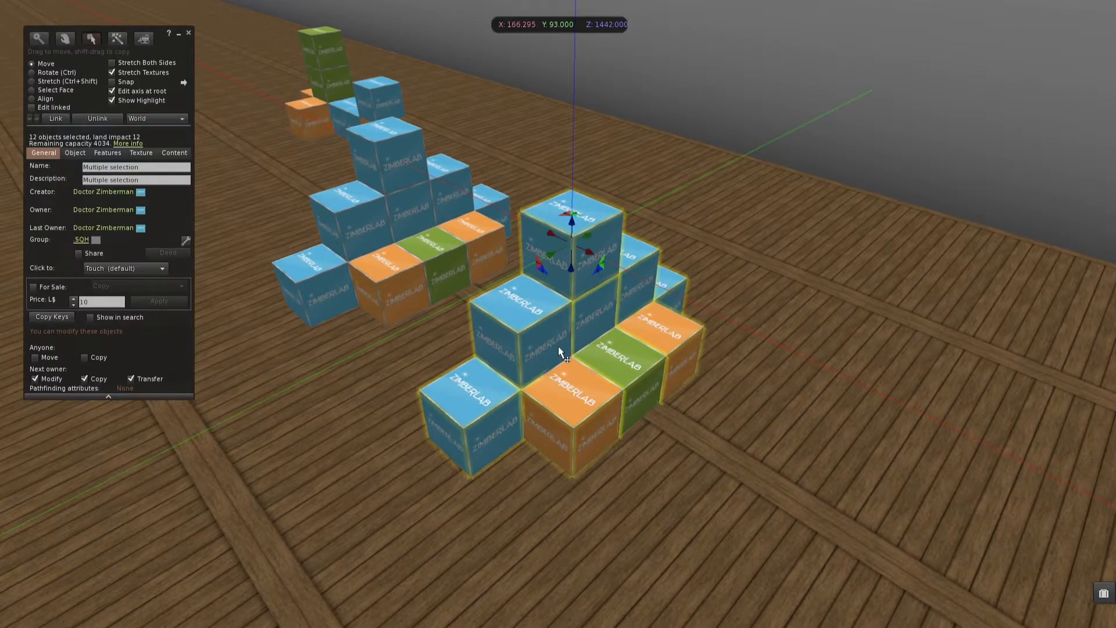
pyautogui.rightClick(552, 334)
pyautogui.click(511, 336)
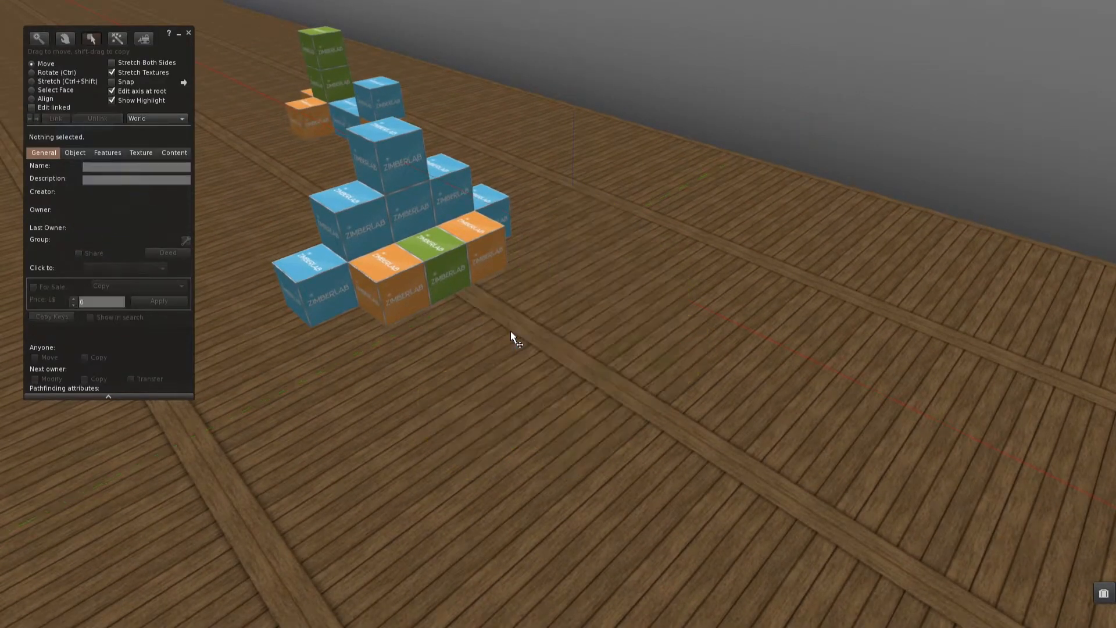
# Select the newest Object item among the recent inventory objects and close the inventory.
pyautogui.click(1103, 593)
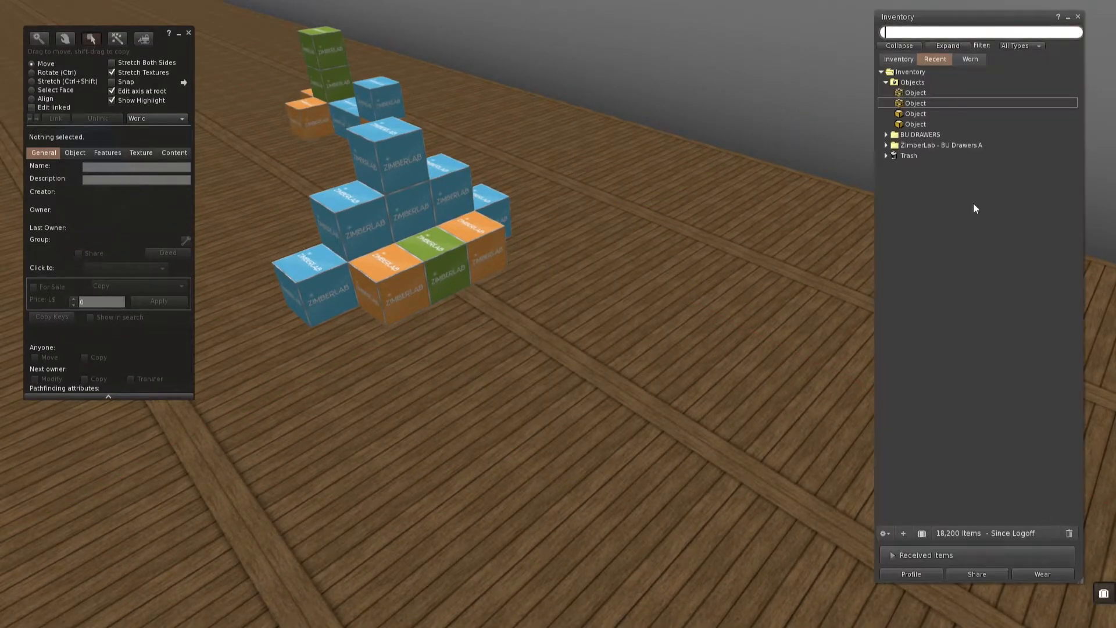
pyautogui.click(915, 93)
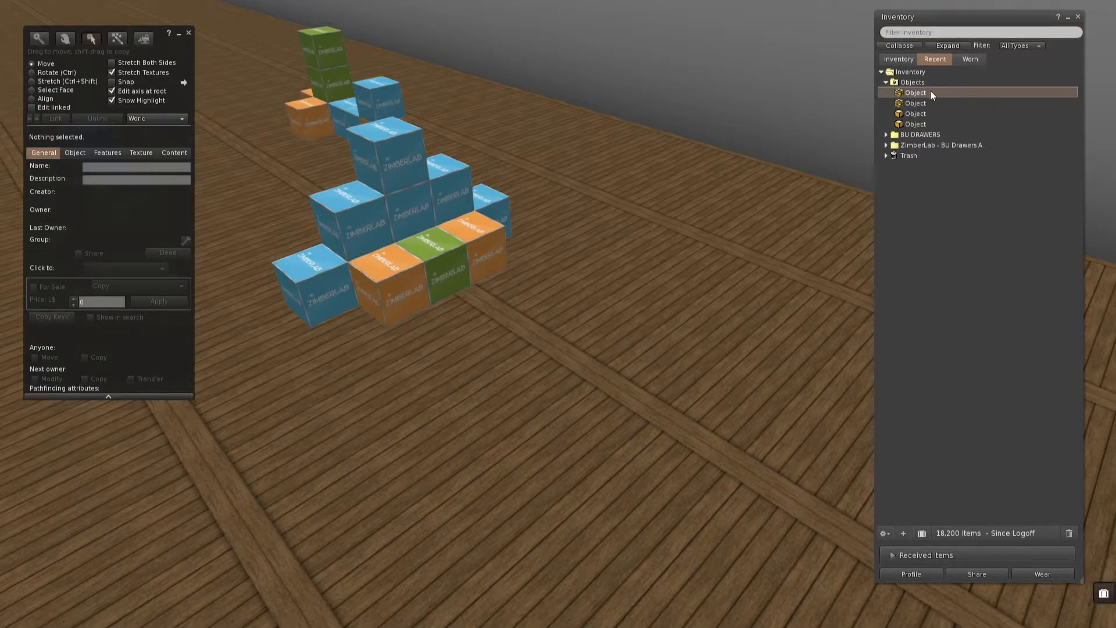
pyautogui.click(1078, 18)
pyautogui.press('alt')
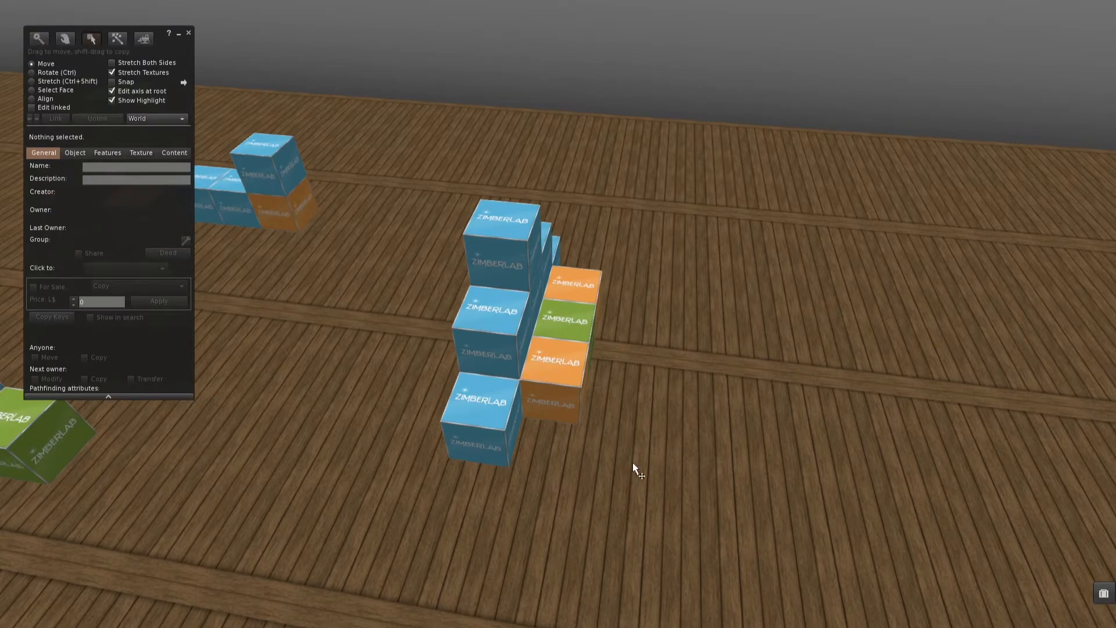
# Select all 12 boxes of the original stack and check the names of the recent objects in the inventory.
pyautogui.moveTo(667, 538); pyautogui.dragTo(384, 229)
pyautogui.rightClick(515, 314)
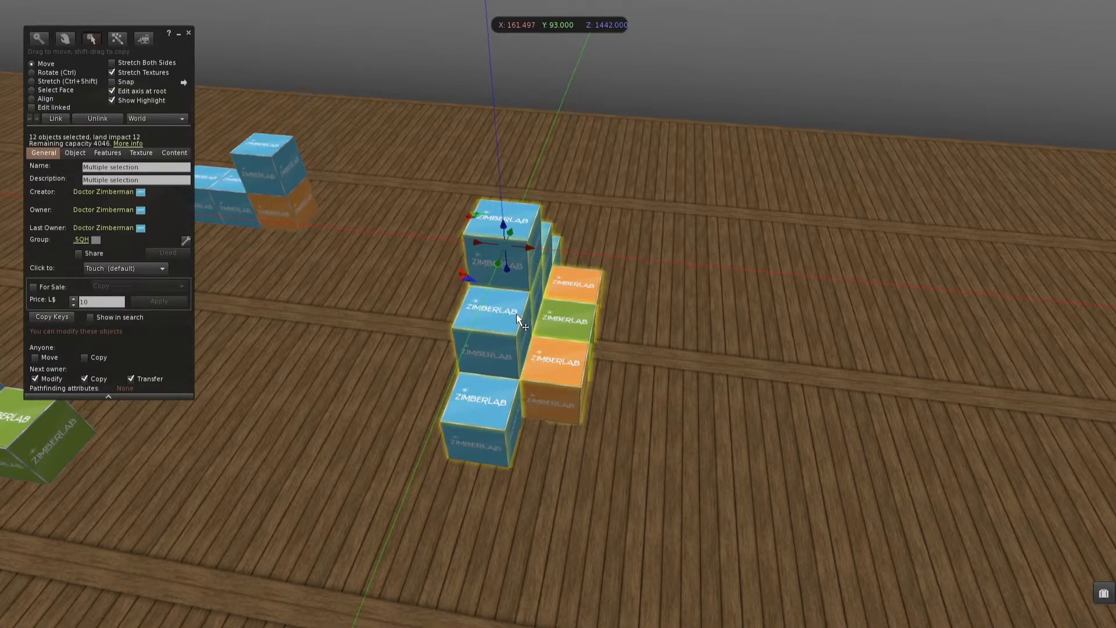
pyautogui.press('alt')
pyautogui.click(1104, 594)
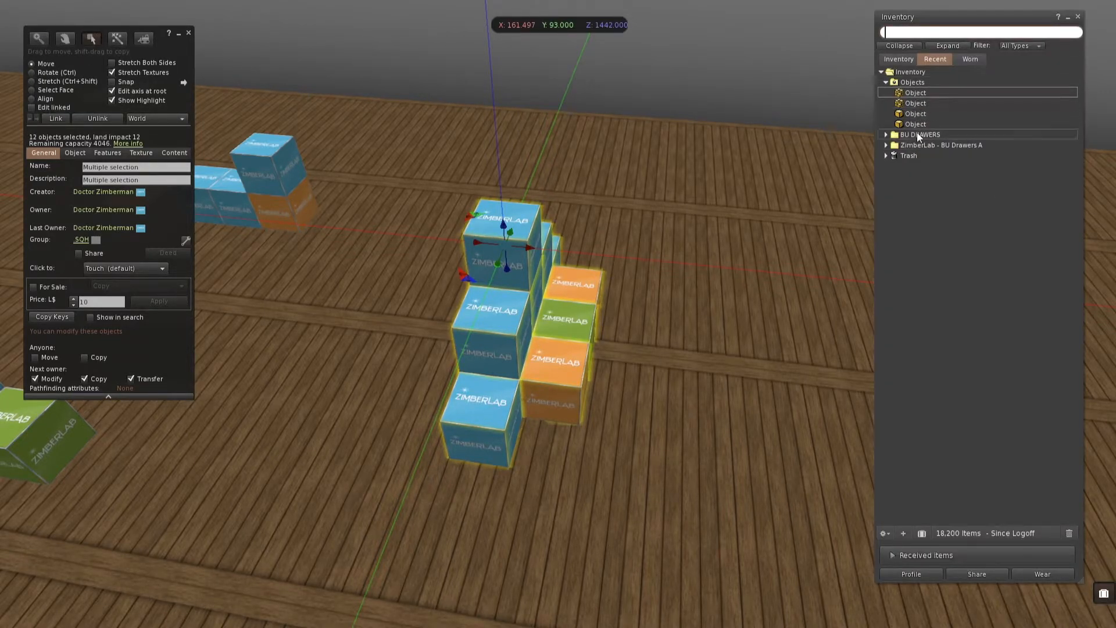
pyautogui.click(1078, 16)
# Select only the orange box at the stack's near corner and name it My House.
pyautogui.keyDown('alt'); pyautogui.moveTo(558, 371); pyautogui.dragTo(453, 363); pyautogui.keyUp('alt')
pyautogui.click(669, 472)
pyautogui.click(556, 362)
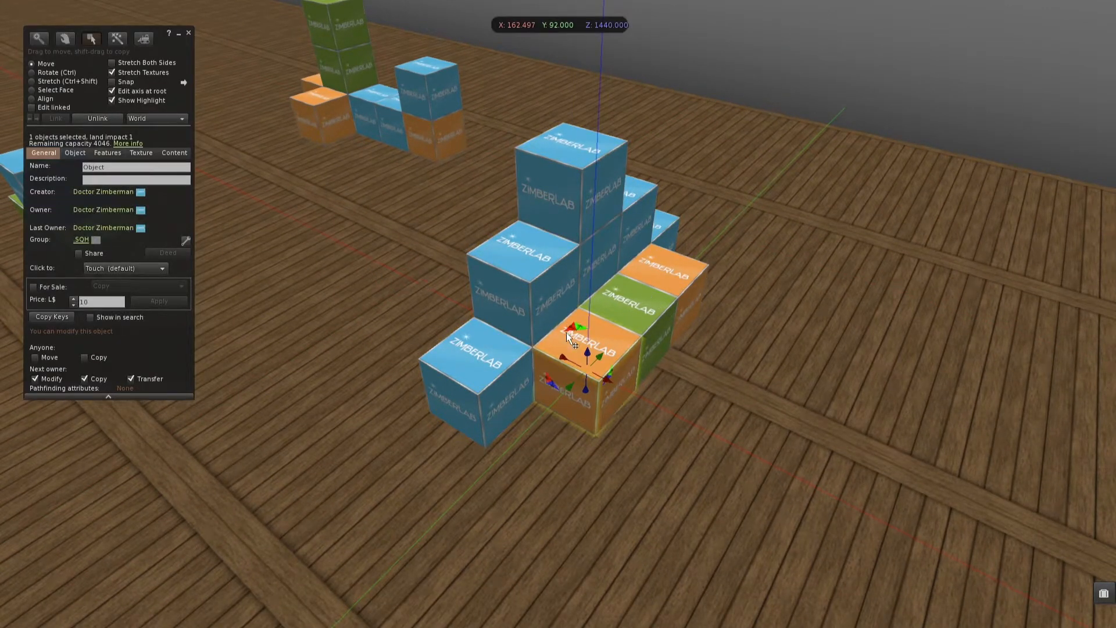
pyautogui.click(117, 168)
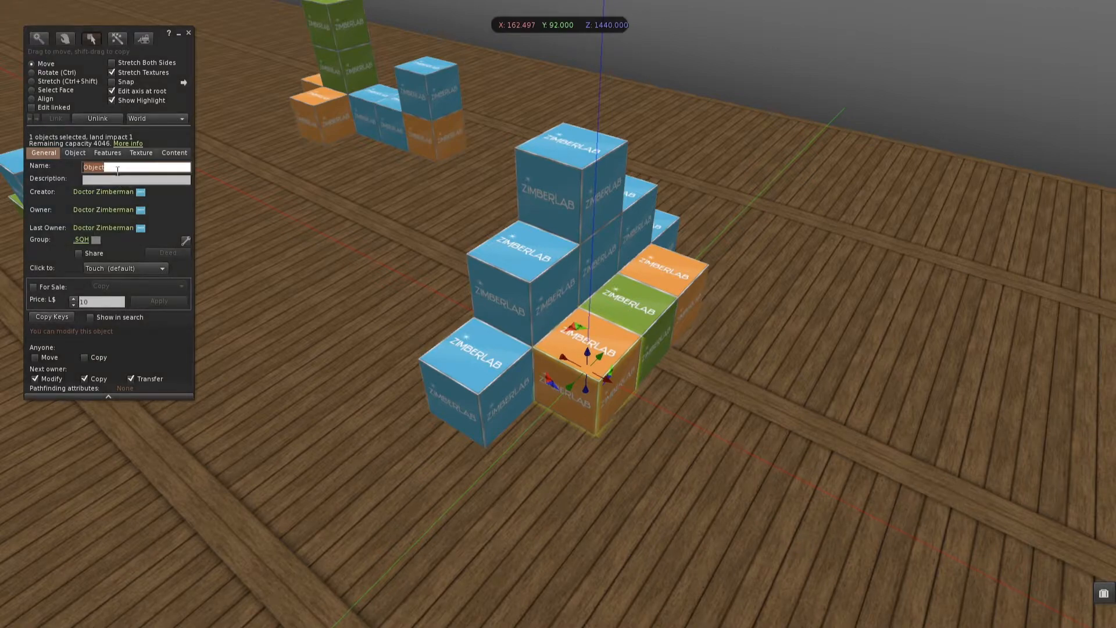
pyautogui.write('My House')
pyautogui.press('Return')
# Select all 12 boxes of the stack and duplicate them along the X axis to about X 166.86.
pyautogui.keyDown('ctrl'); pyautogui.keyDown('alt'); pyautogui.moveTo(570, 323); pyautogui.dragTo(706, 386); pyautogui.keyUp('alt'); pyautogui.keyUp('ctrl')
pyautogui.moveTo(719, 510); pyautogui.dragTo(436, 120)
pyautogui.keyDown('alt'); pyautogui.moveTo(533, 285); pyautogui.dragTo(803, 379); pyautogui.keyUp('alt')
pyautogui.keyDown('alt'); pyautogui.moveTo(795, 422); pyautogui.dragTo(581, 266); pyautogui.keyUp('alt')
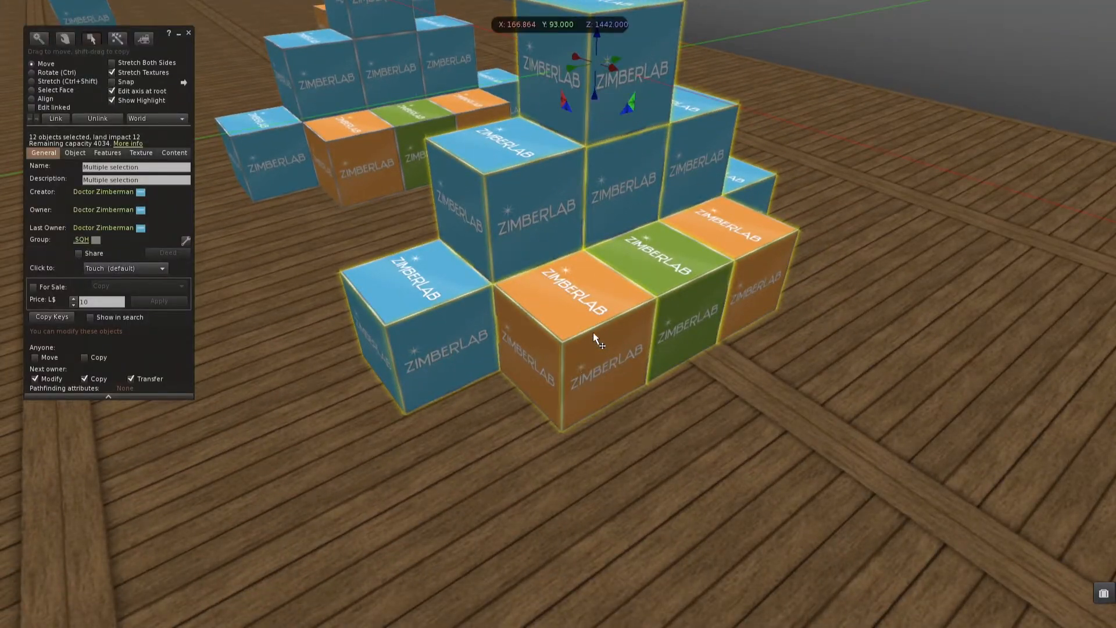
# Make the near orange box the last one selected, then take the duplicate into the inventory as My House.
pyautogui.keyDown('shift'); pyautogui.click(583, 312); pyautogui.keyUp('shift')
pyautogui.keyDown('shift'); pyautogui.click(580, 311); pyautogui.keyUp('shift')
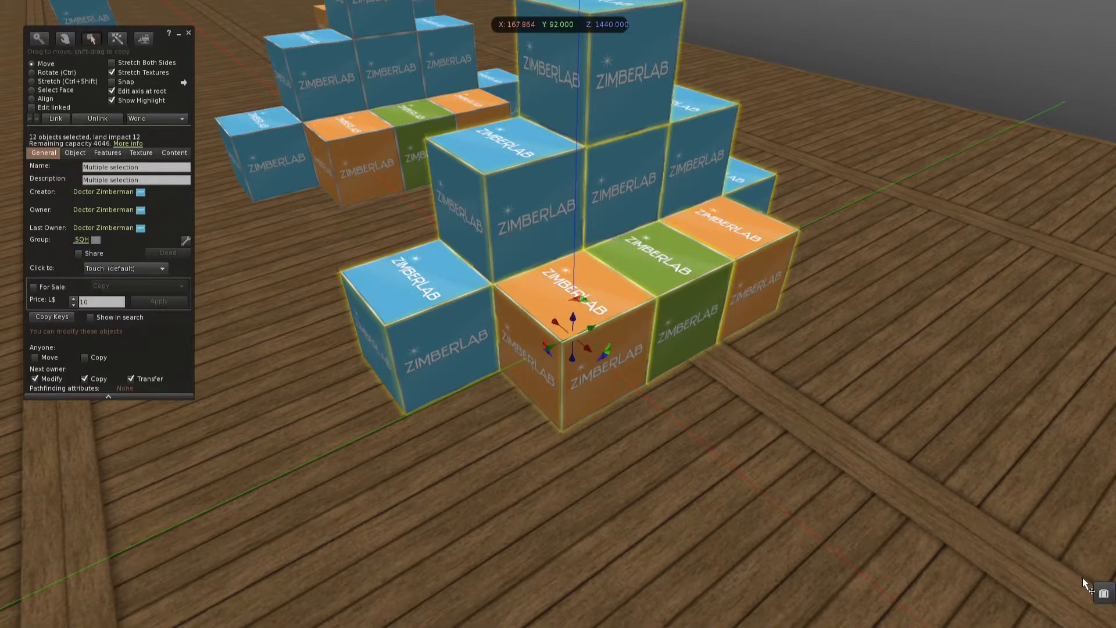
pyautogui.click(1103, 593)
pyautogui.click(1103, 593)
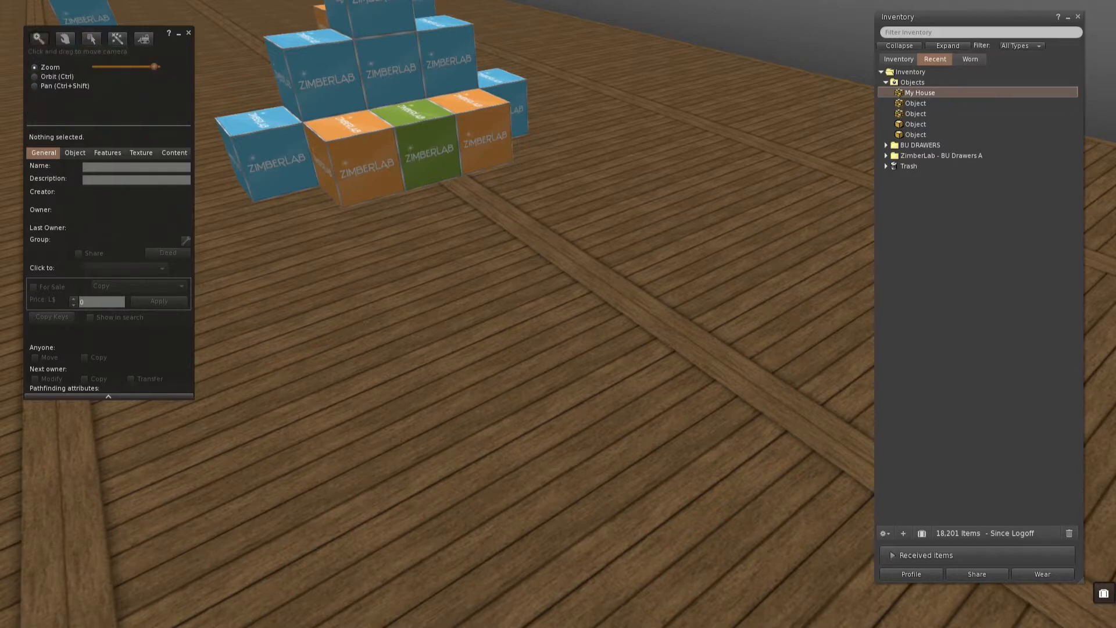
# Select the original 12-box stack again and make another duplicate beside it along the X axis.
pyautogui.keyDown('ctrl'); pyautogui.keyDown('alt'); pyautogui.moveTo(541, 238); pyautogui.dragTo(698, 270); pyautogui.keyUp('alt'); pyautogui.keyUp('ctrl')
pyautogui.moveTo(491, 487); pyautogui.dragTo(207, 127)
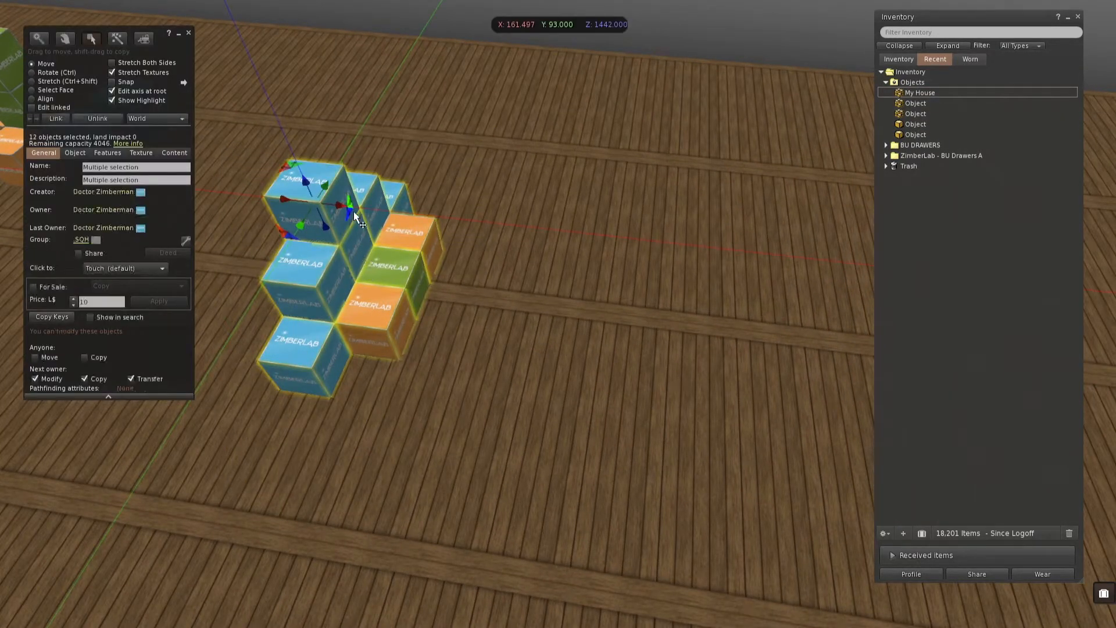
pyautogui.keyDown('shift'); pyautogui.moveTo(365, 324); pyautogui.dragTo(585, 343); pyautogui.keyUp('shift')
# Link the duplicate's boxes with the near orange box as root and take the linked object into the inventory.
pyautogui.keyDown('shift'); pyautogui.click(581, 363); pyautogui.keyUp('shift')
pyautogui.keyDown('shift'); pyautogui.click(588, 333); pyautogui.keyUp('shift')
pyautogui.click(56, 118)
pyautogui.rightClick(625, 275)
pyautogui.click(589, 275)
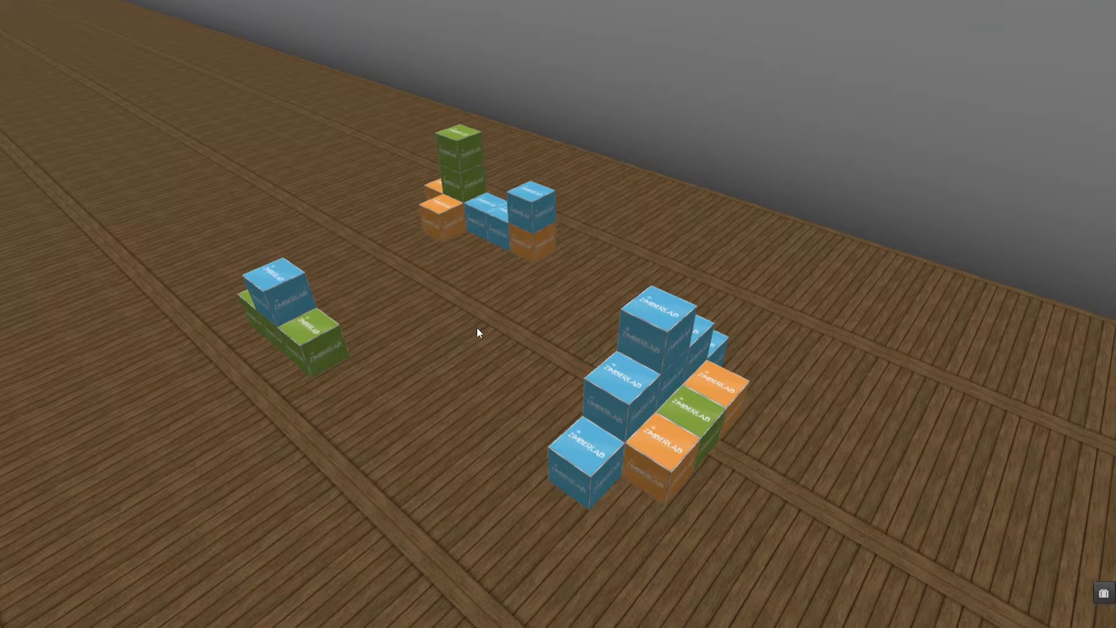
# Create a wooden box on the floor between the three box builds and stretch it larger.
pyautogui.hotkey('ctrl', 'b')
pyautogui.click(464, 323)
pyautogui.keyDown('ctrl'); pyautogui.keyDown('shift'); pyautogui.moveTo(478, 310); pyautogui.dragTo(500, 297); pyautogui.keyUp('shift'); pyautogui.keyUp('ctrl')
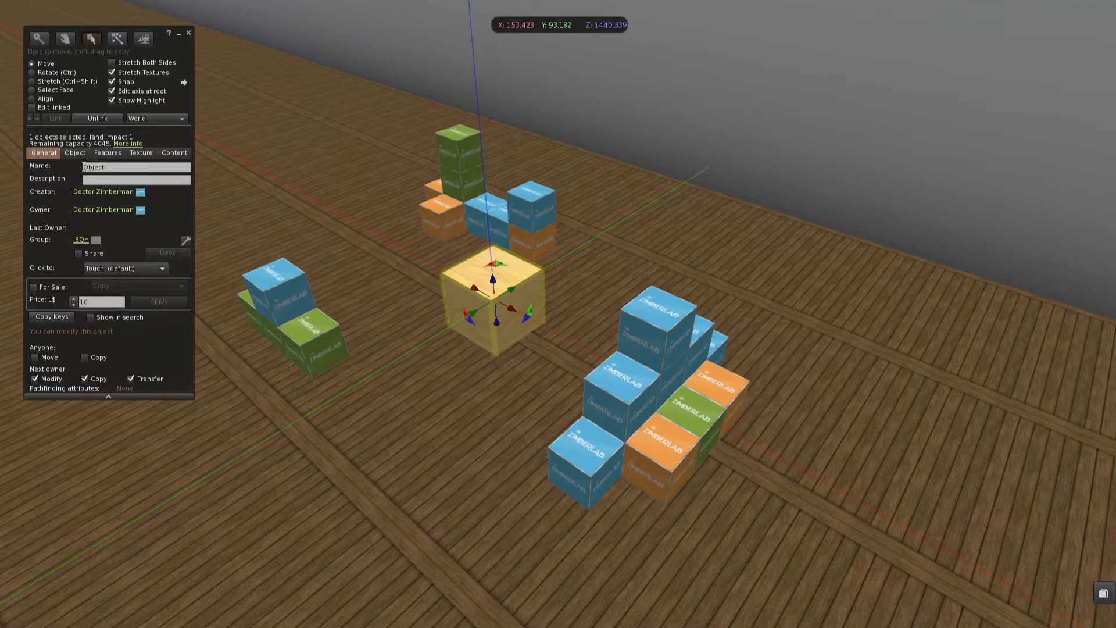
# Name the wooden box My Street - BU 01.
pyautogui.click(115, 166)
pyautogui.write('My Street - BU 01')
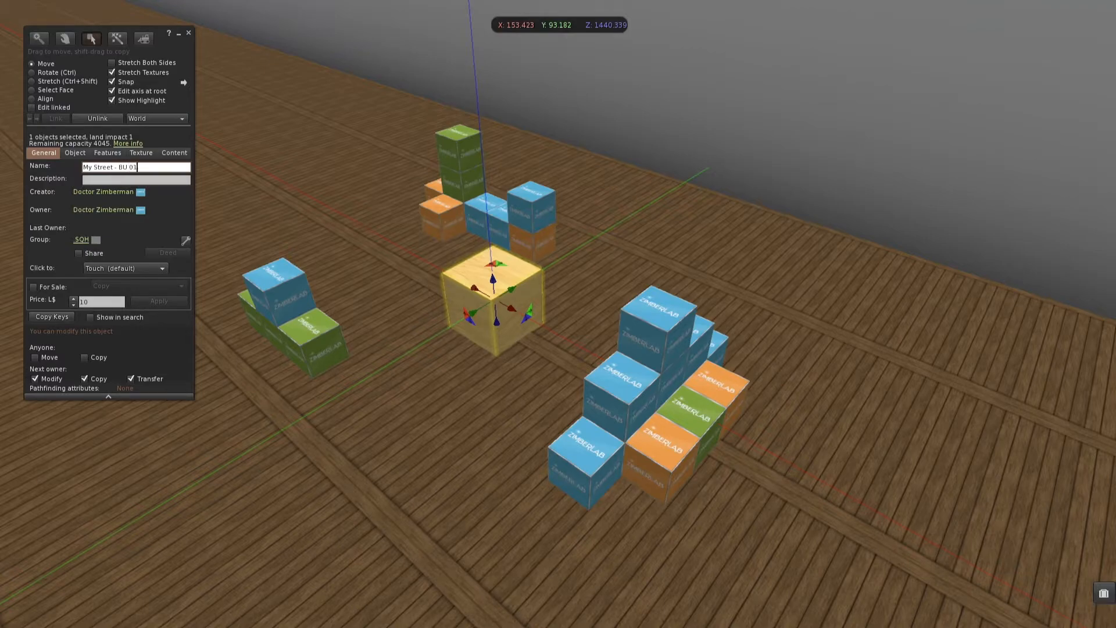
pyautogui.press('Return')
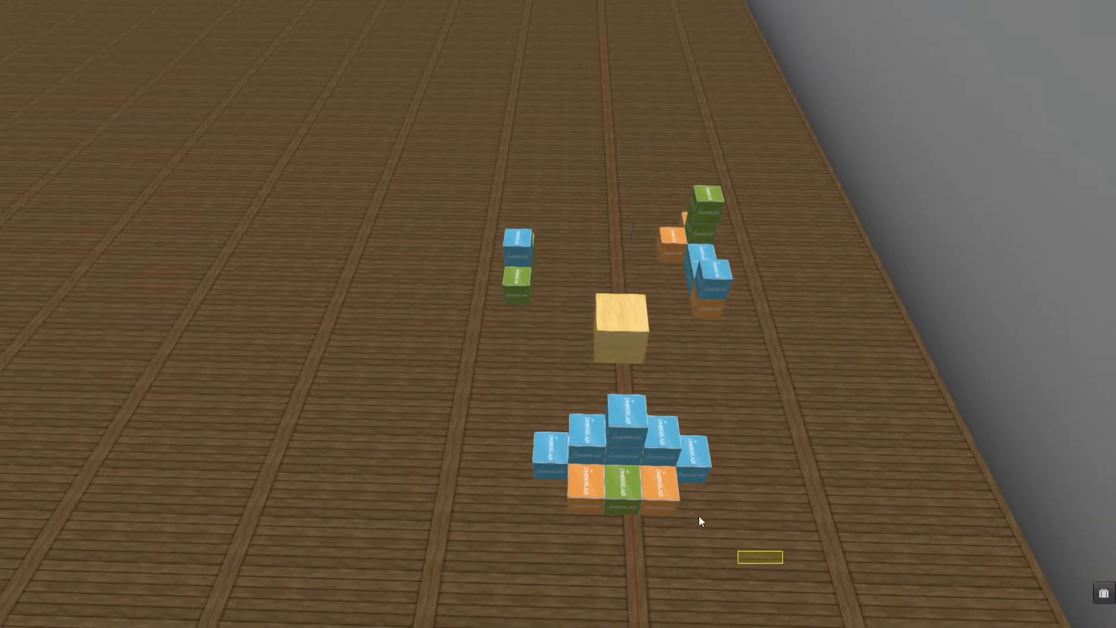
# Take a copy of all three builds with the wooden box as root and select My Street - BU 01 in the inventory.
pyautogui.moveTo(699, 516); pyautogui.dragTo(426, 127)
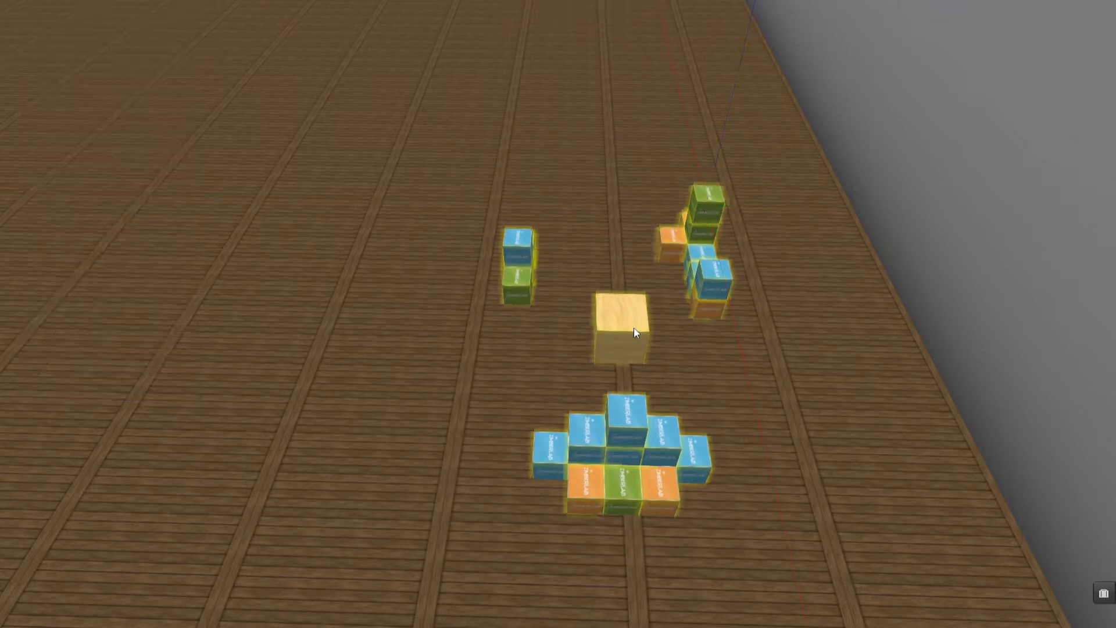
pyautogui.rightClick(636, 312)
pyautogui.click(637, 352)
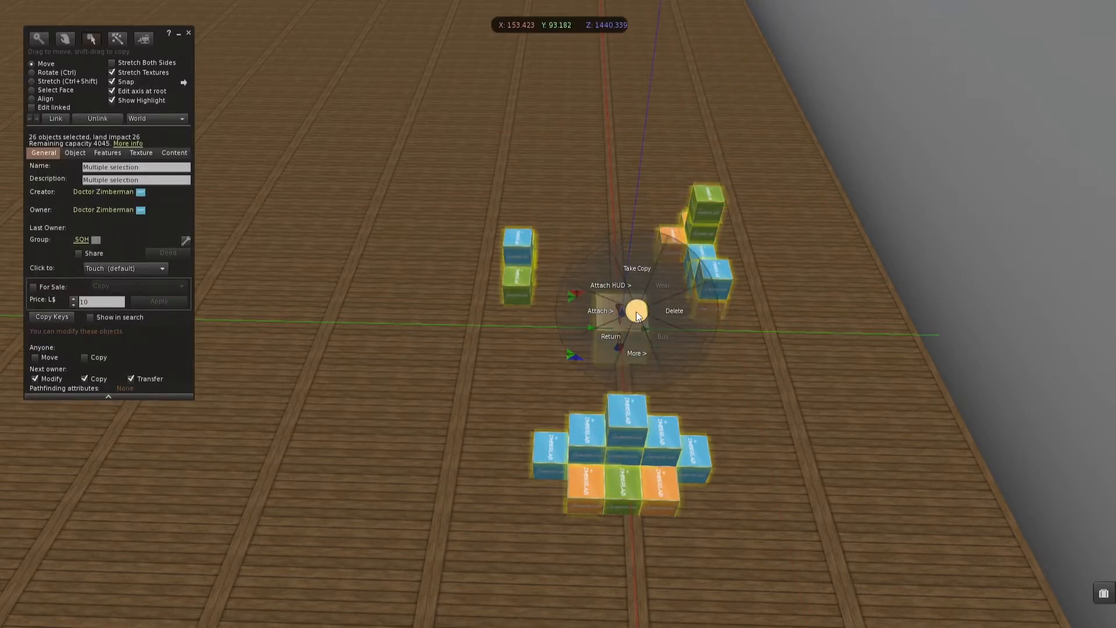
pyautogui.click(640, 269)
pyautogui.click(1103, 592)
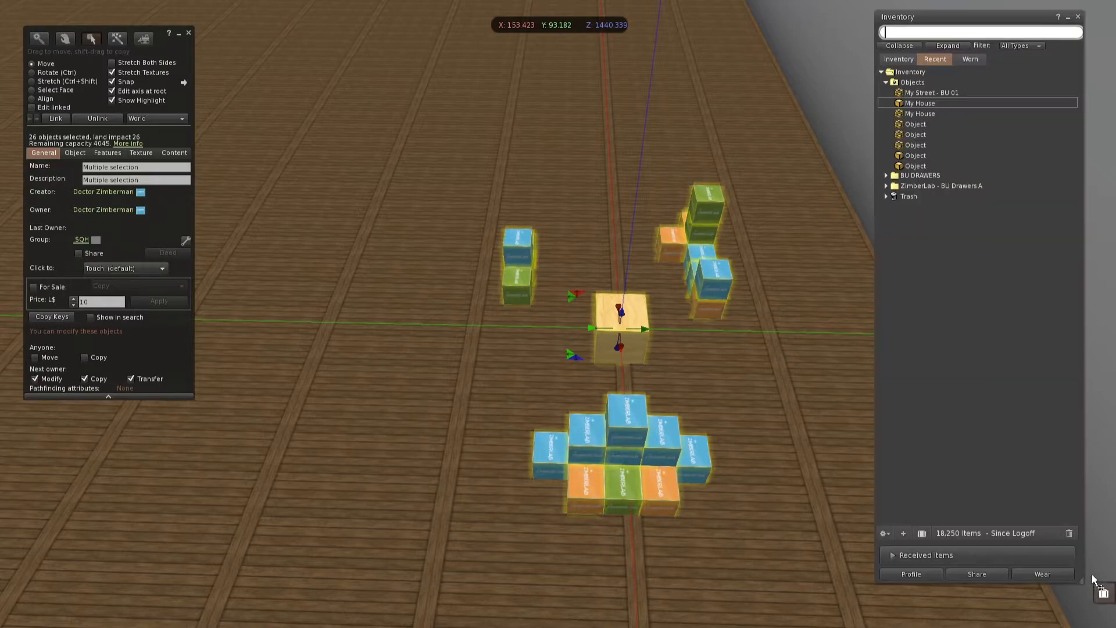
pyautogui.click(962, 95)
# Select only the wooden box, snap it to X 153.000, Y 93.000 and rename it My Street - BU 02 (153-93).
pyautogui.moveTo(584, 361)
pyautogui.keyDown('alt'); pyautogui.mouseDown()
pyautogui.moveTo(616, 337)
pyautogui.moveTo(582, 353)
pyautogui.mouseUp(); pyautogui.keyUp('alt')
pyautogui.click(542, 362)
pyautogui.click(544, 240)
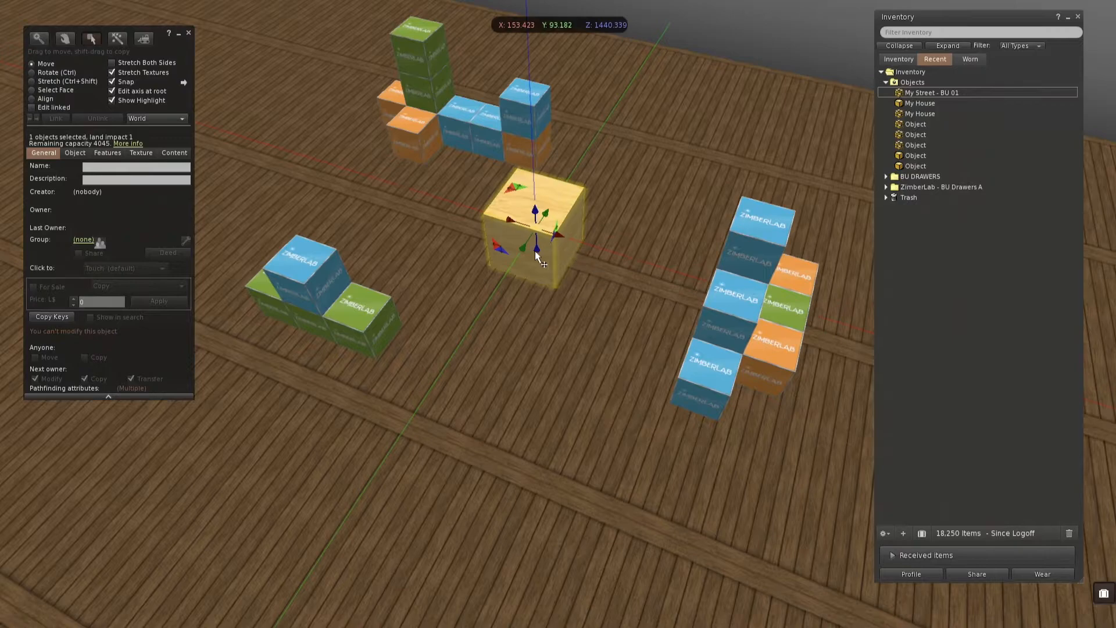
pyautogui.click(1077, 17)
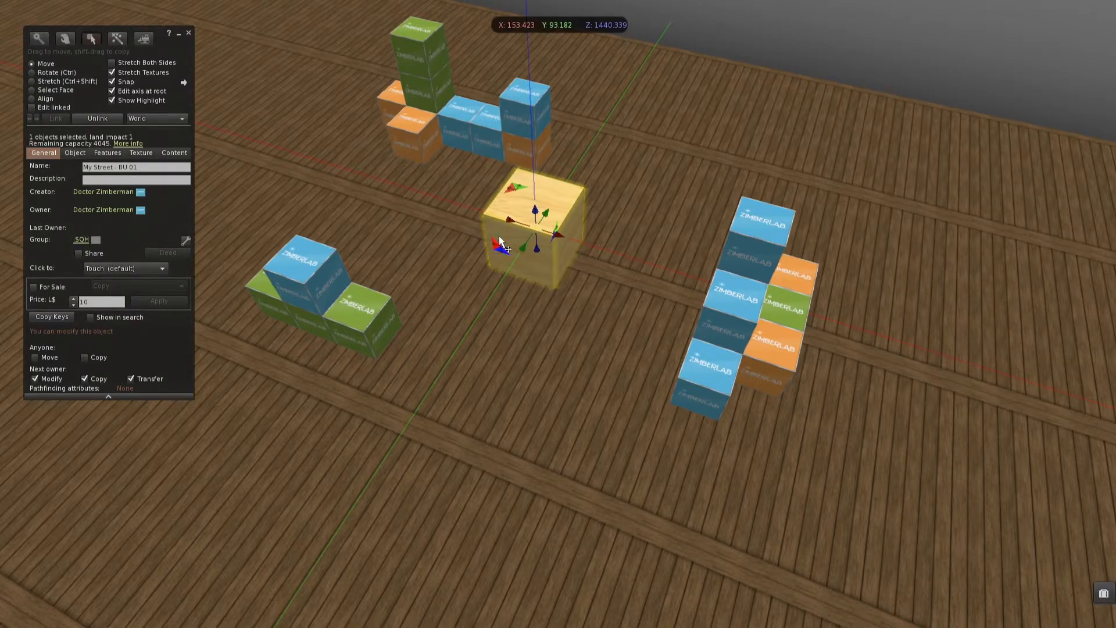
pyautogui.keyDown('alt'); pyautogui.moveTo(528, 207); pyautogui.dragTo(528, 178); pyautogui.keyUp('alt')
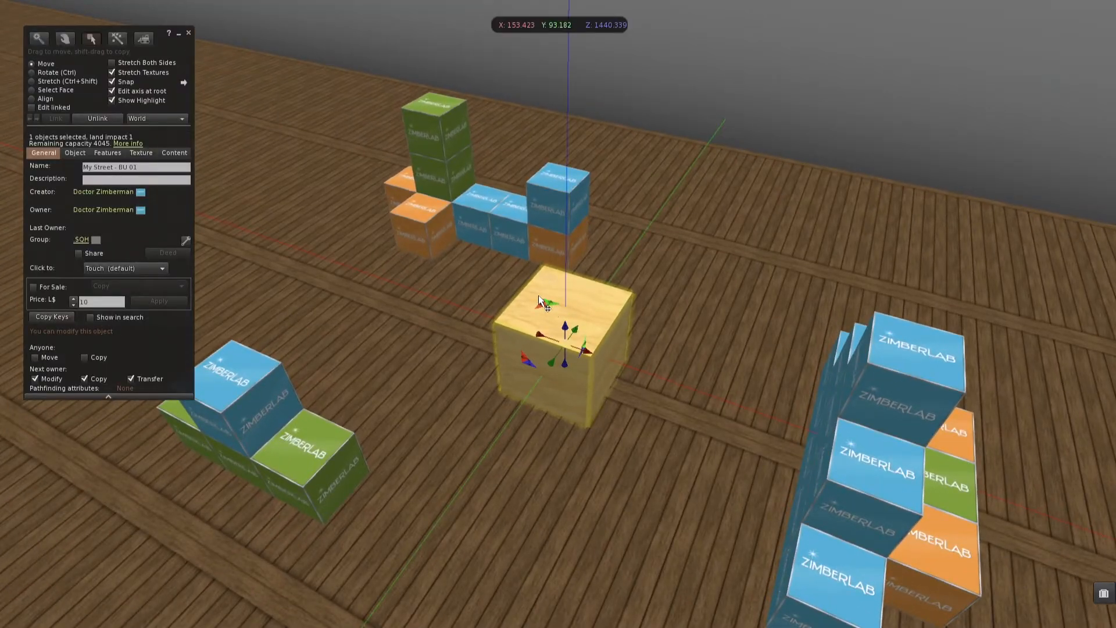
pyautogui.moveTo(540, 299); pyautogui.dragTo(530, 308)
pyautogui.click(142, 166)
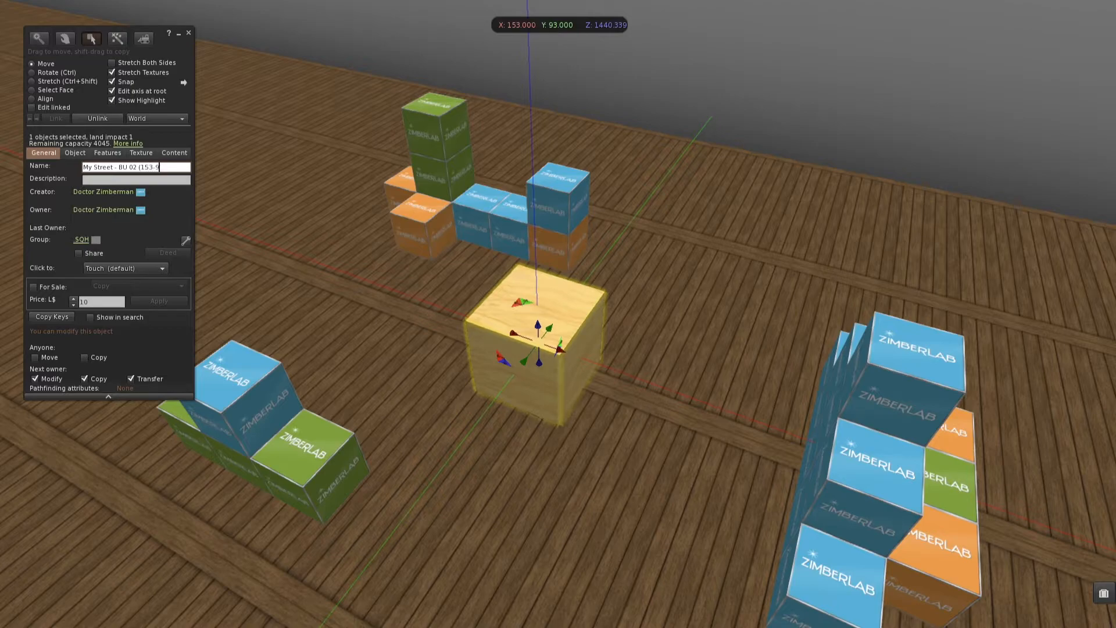
pyautogui.hotkey('ctrl', 'a')
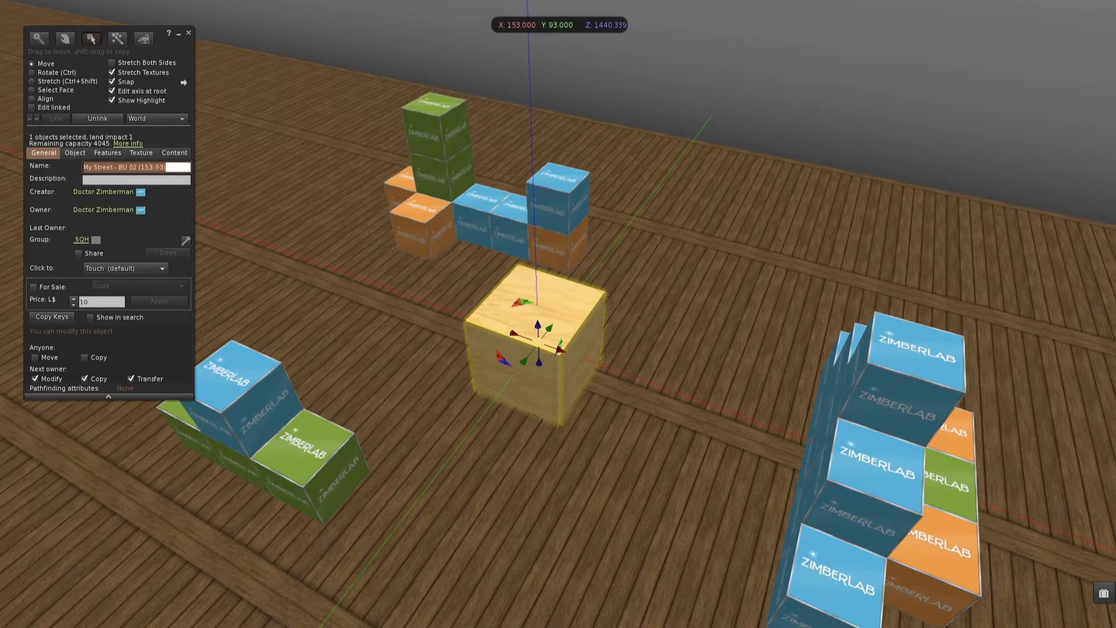
# Take a copy of all 26 objects with the wooden box selected last and select My Street - BU 02 (153-93) in the inventory.
pyautogui.keyDown('alt'); pyautogui.moveTo(537, 317); pyautogui.dragTo(476, 360); pyautogui.keyUp('alt')
pyautogui.moveTo(749, 573); pyautogui.dragTo(359, 162)
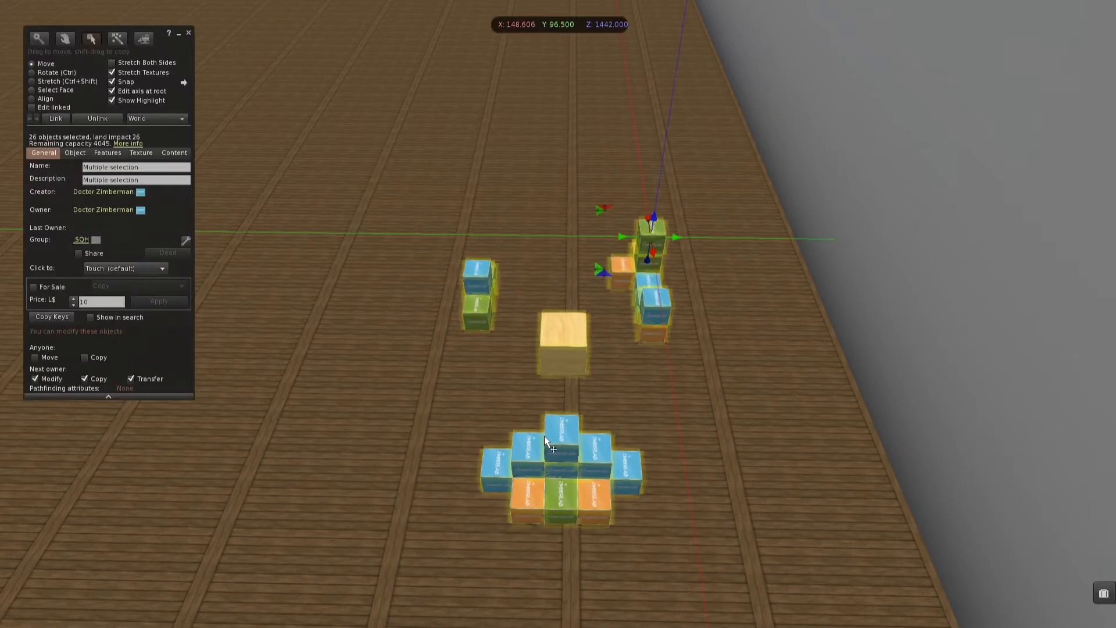
pyautogui.click(568, 348)
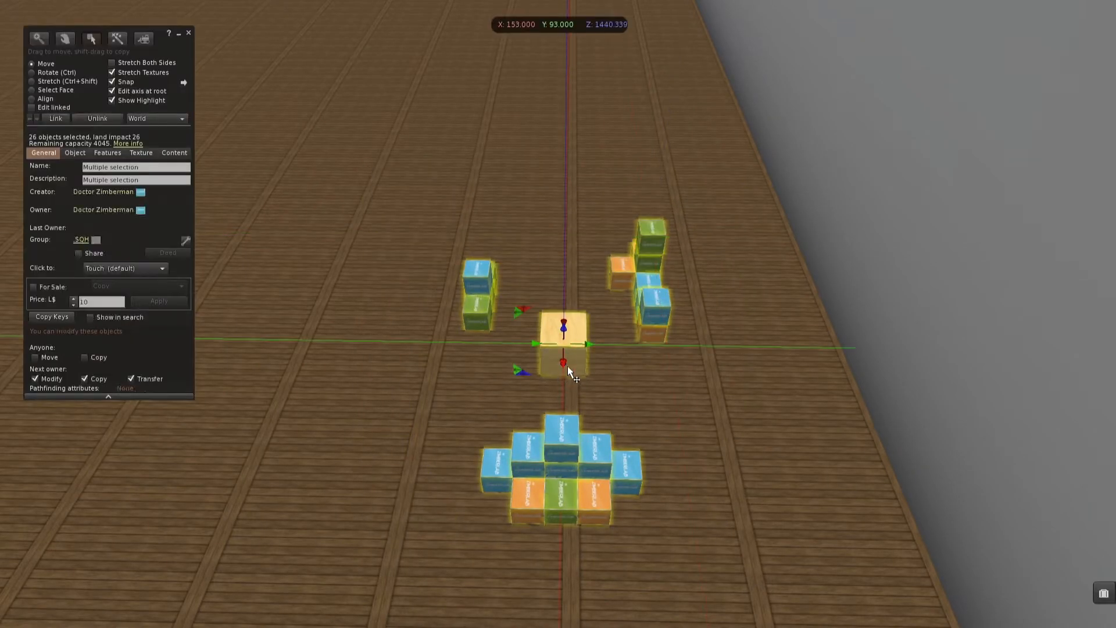
pyautogui.rightClick(574, 330)
pyautogui.click(1104, 593)
pyautogui.click(978, 93)
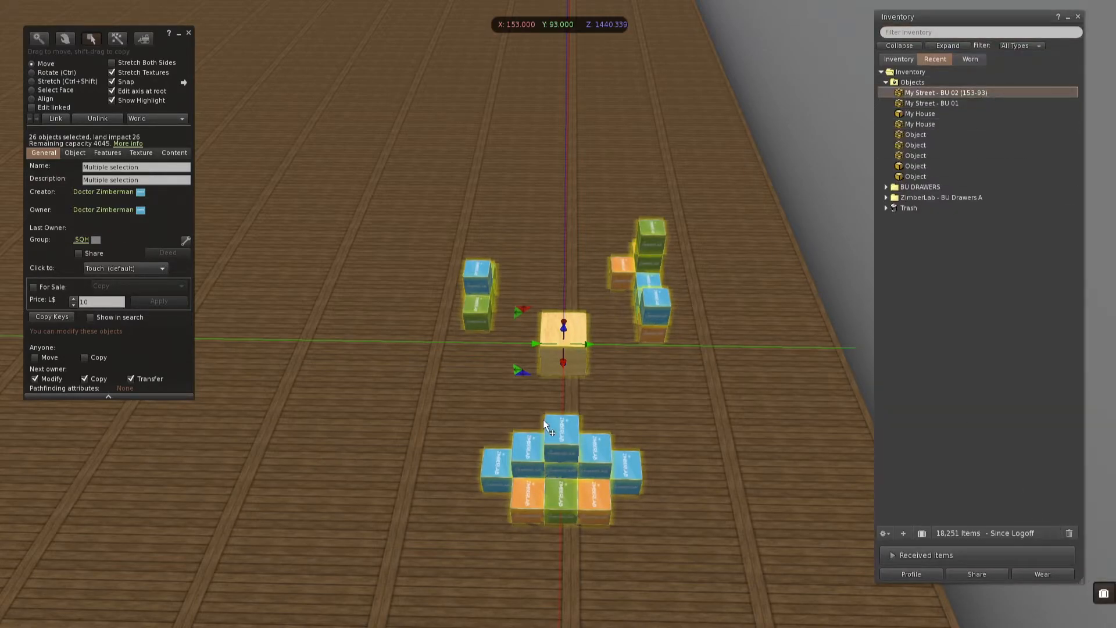
# Delete all the selected builds and rez My Street - BU 02 (153-93) from the inventory.
pyautogui.press('Escape')
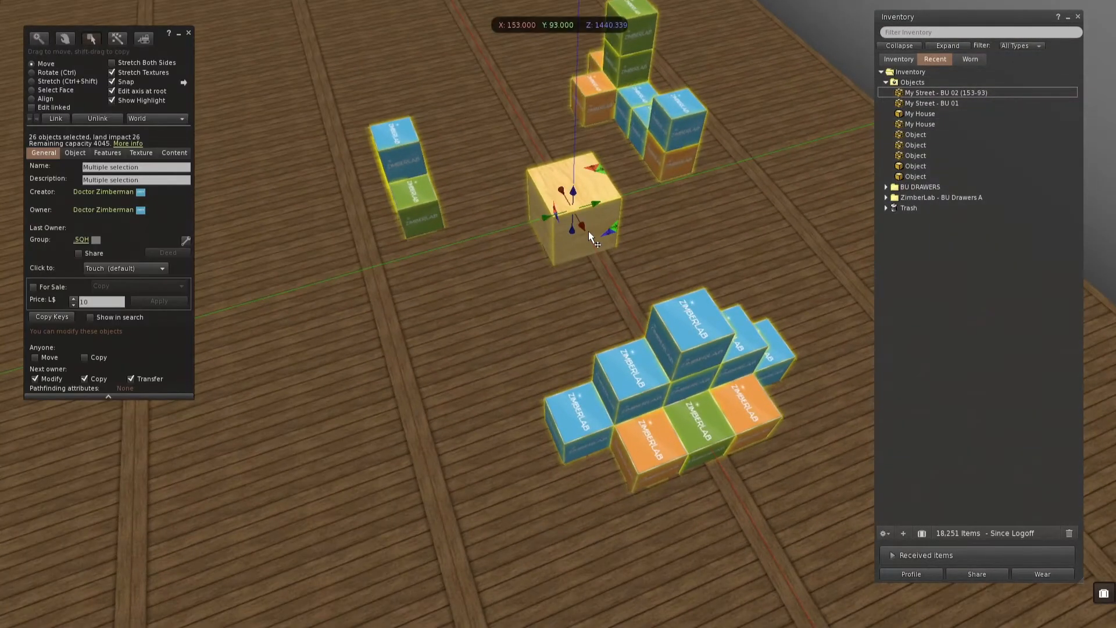
pyautogui.rightClick(579, 235)
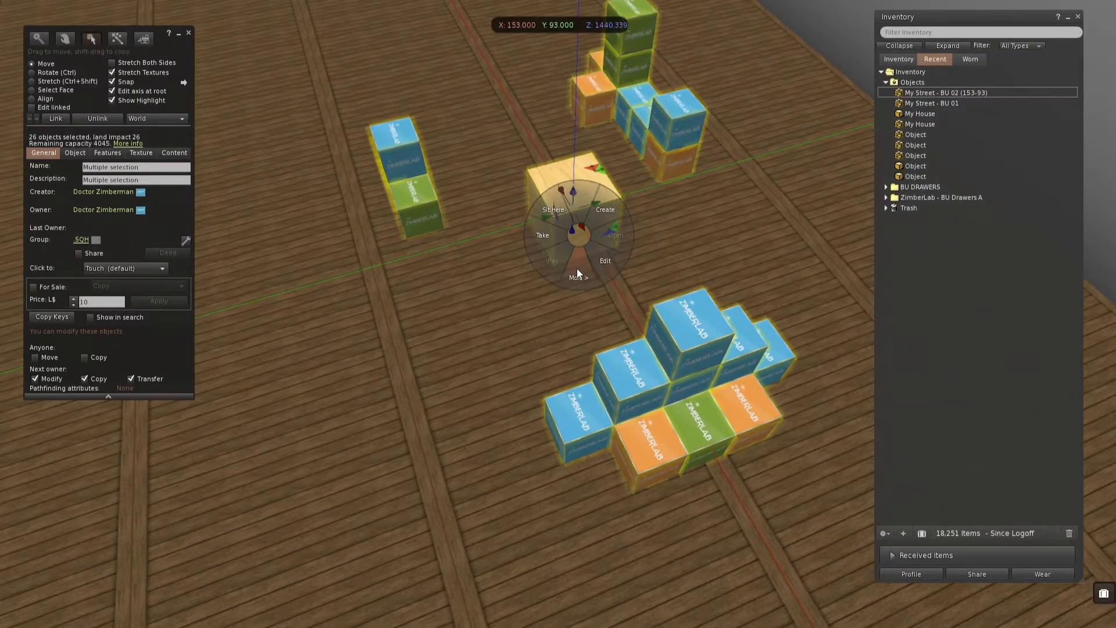
pyautogui.click(610, 236)
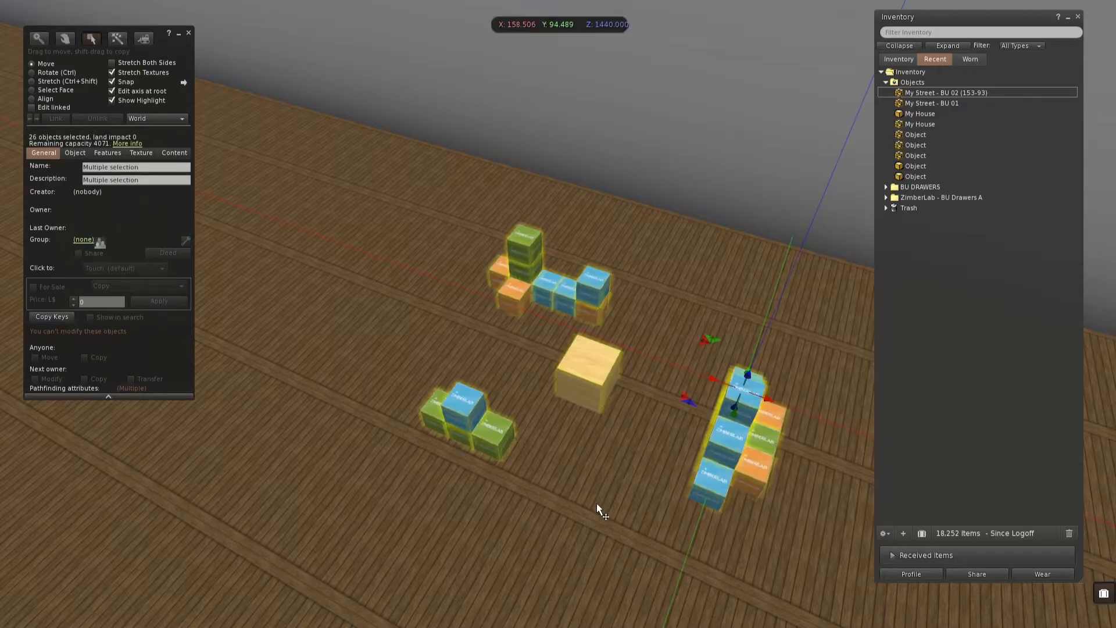
pyautogui.keyDown('alt'); pyautogui.moveTo(601, 381); pyautogui.dragTo(559, 358); pyautogui.keyUp('alt')
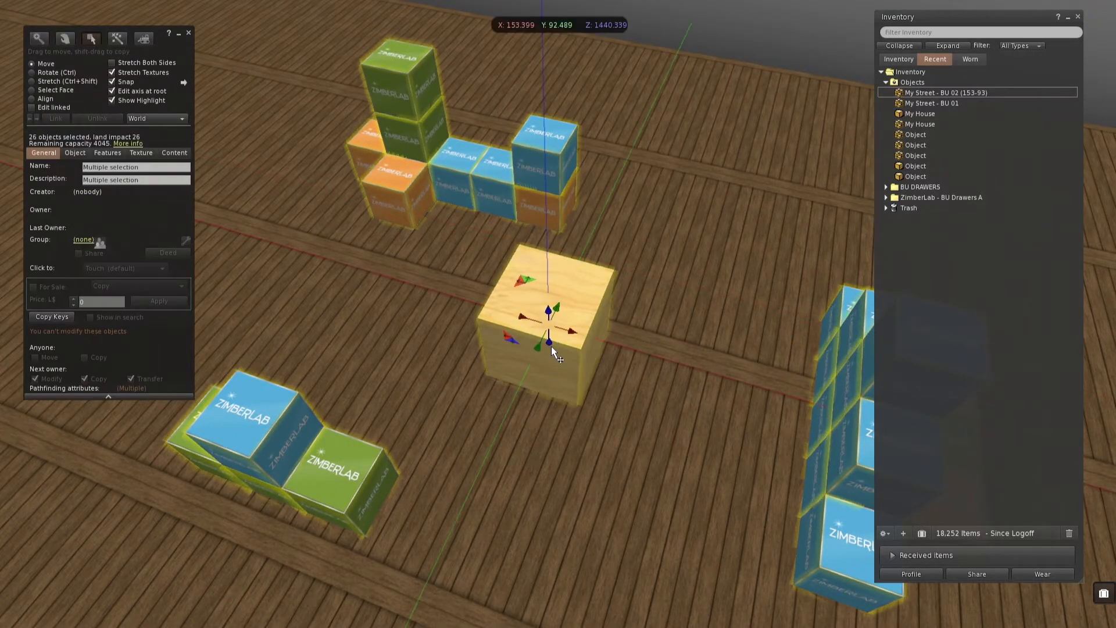
pyautogui.press('Escape')
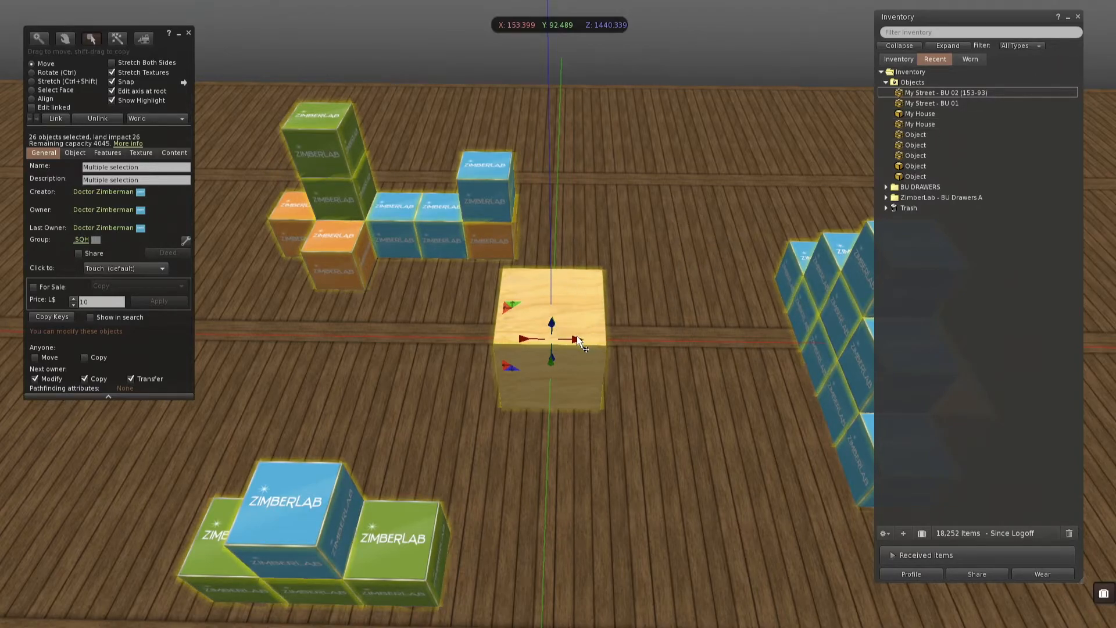
# Reposition the rezzed builds by their wooden root box and close the inventory and object editing windows.
pyautogui.moveTo(576, 339); pyautogui.dragTo(528, 214)
pyautogui.keyDown('alt'); pyautogui.moveTo(526, 308); pyautogui.dragTo(540, 215); pyautogui.keyUp('alt')
pyautogui.keyDown('ctrl'); pyautogui.keyDown('alt'); pyautogui.moveTo(540, 325); pyautogui.dragTo(558, 333); pyautogui.keyUp('alt'); pyautogui.keyUp('ctrl')
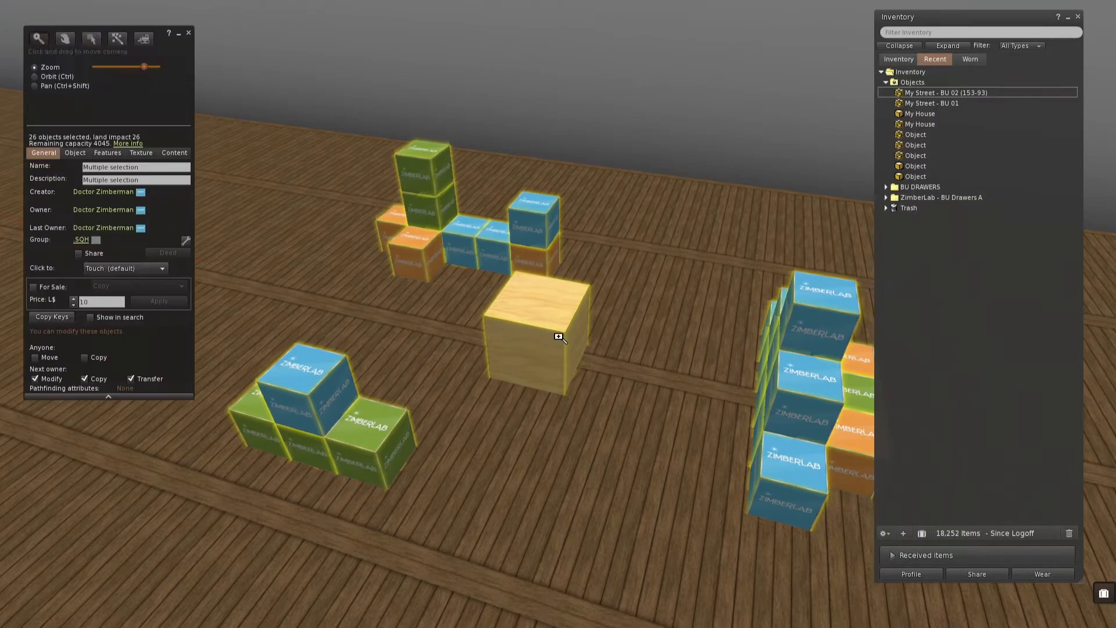
pyautogui.click(1079, 17)
pyautogui.click(189, 33)
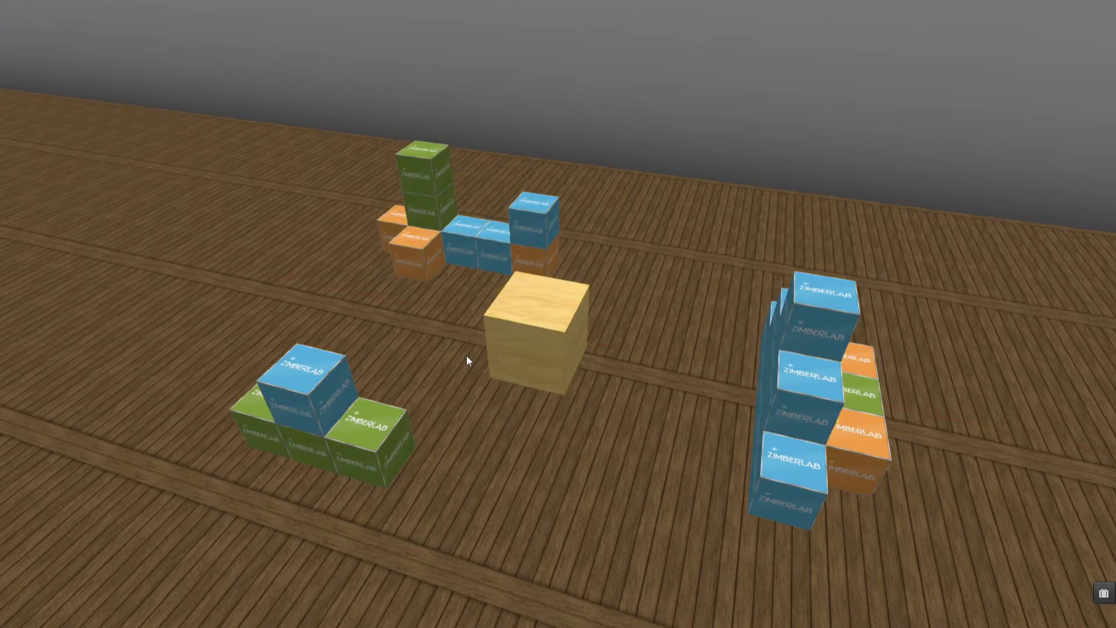
# Take a copy of the linked street build and show the available actions for My Street - Final in the inventory.
pyautogui.hotkey('ctrl', 'i')
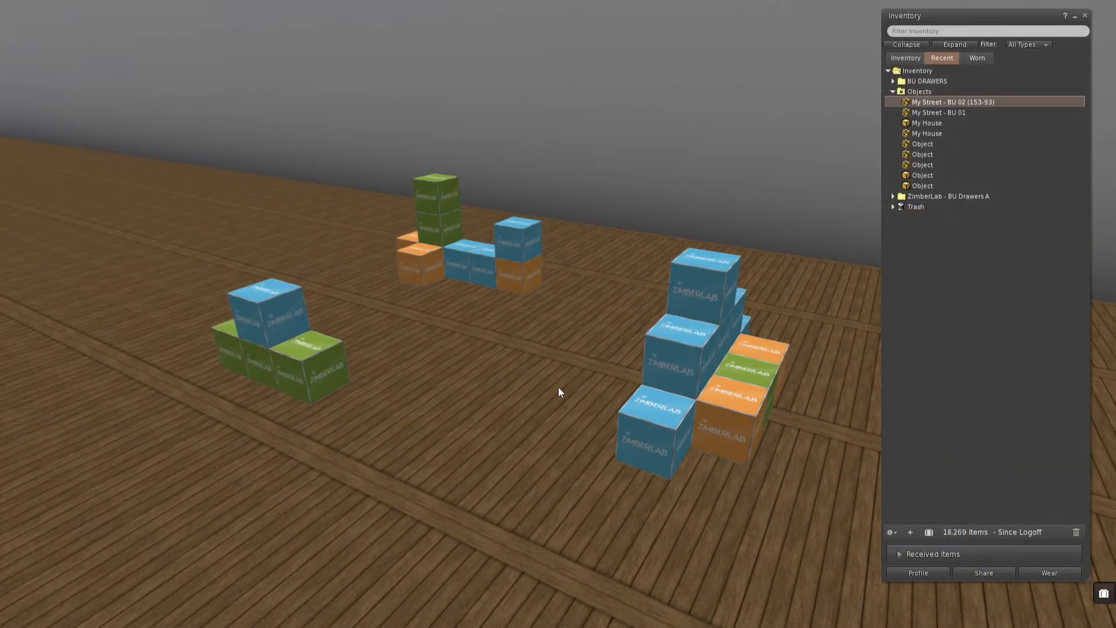
pyautogui.rightClick(679, 351)
pyautogui.click(678, 387)
pyautogui.click(677, 312)
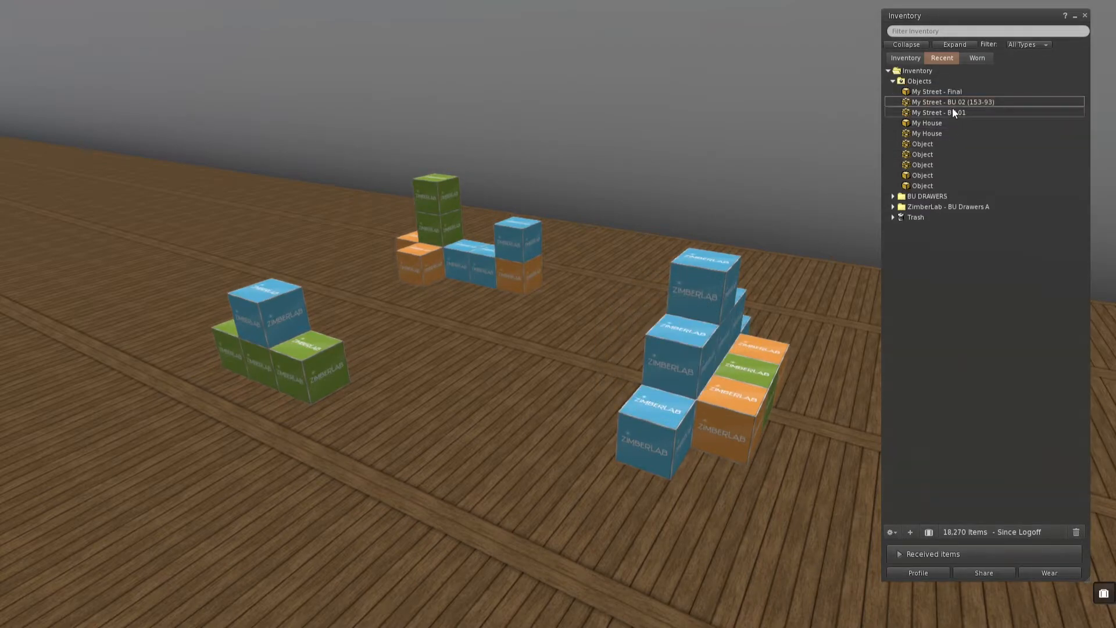
pyautogui.click(953, 91)
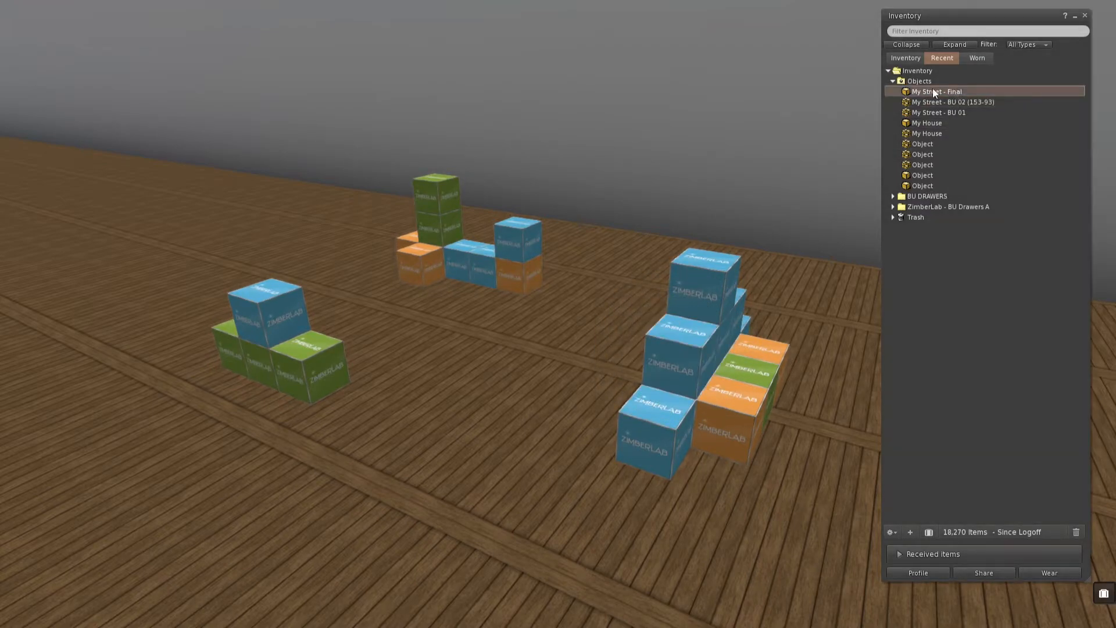
pyautogui.rightClick(967, 90)
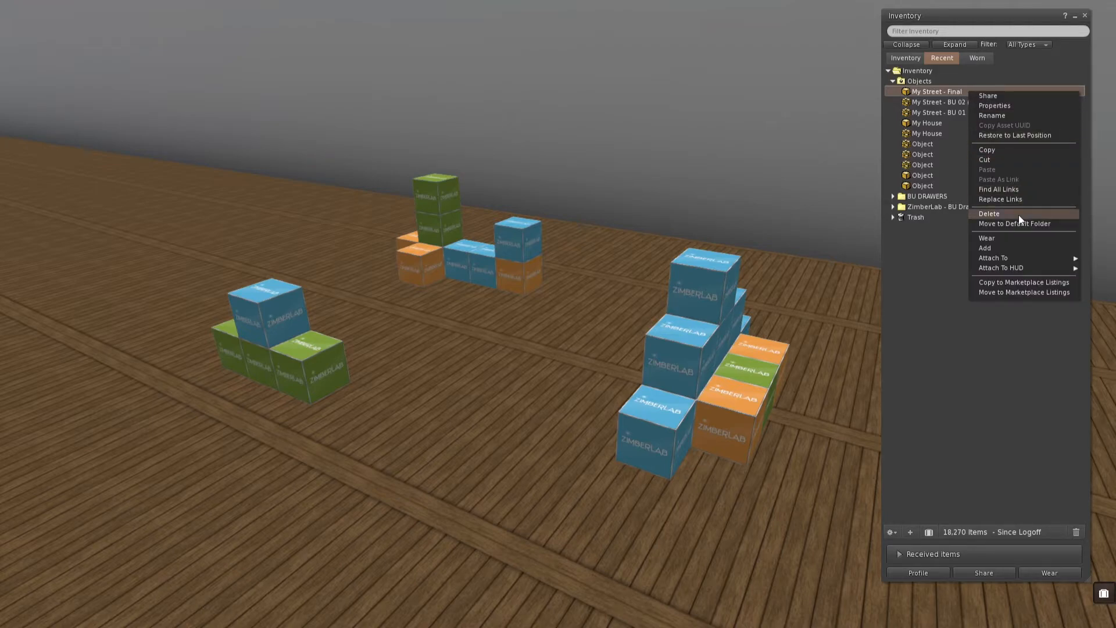
pyautogui.click(919, 92)
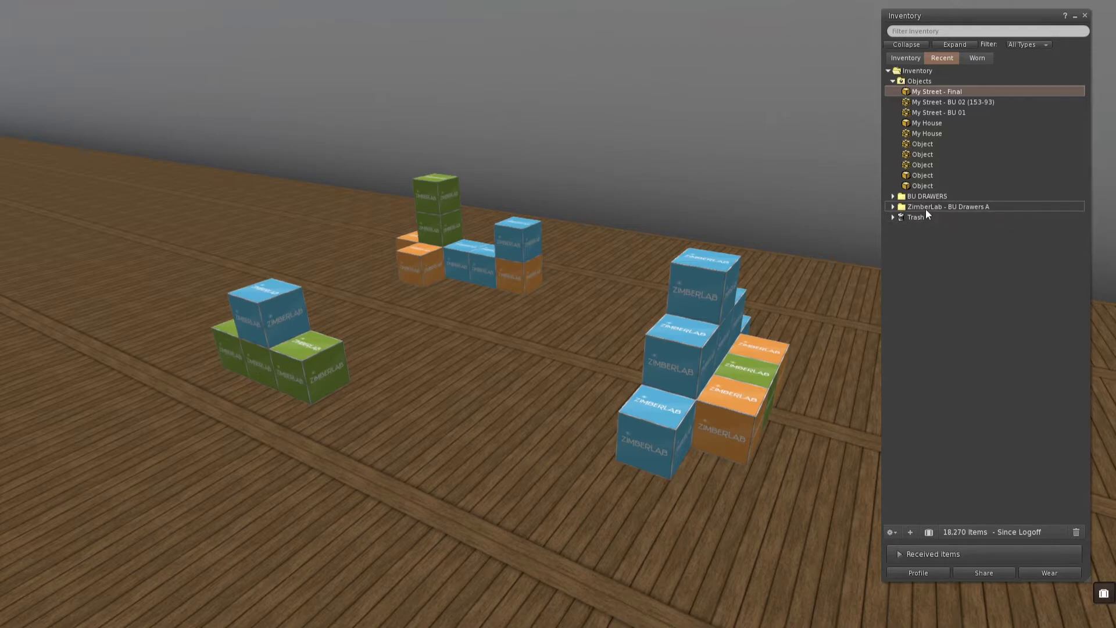
pyautogui.click(1084, 16)
# Check the Locked setting of the blue domed container on the platform corner.
pyautogui.keyDown('alt'); pyautogui.moveTo(718, 384); pyautogui.dragTo(613, 258); pyautogui.keyUp('alt')
pyautogui.keyDown('alt'); pyautogui.moveTo(779, 154); pyautogui.dragTo(630, 310); pyautogui.keyUp('alt')
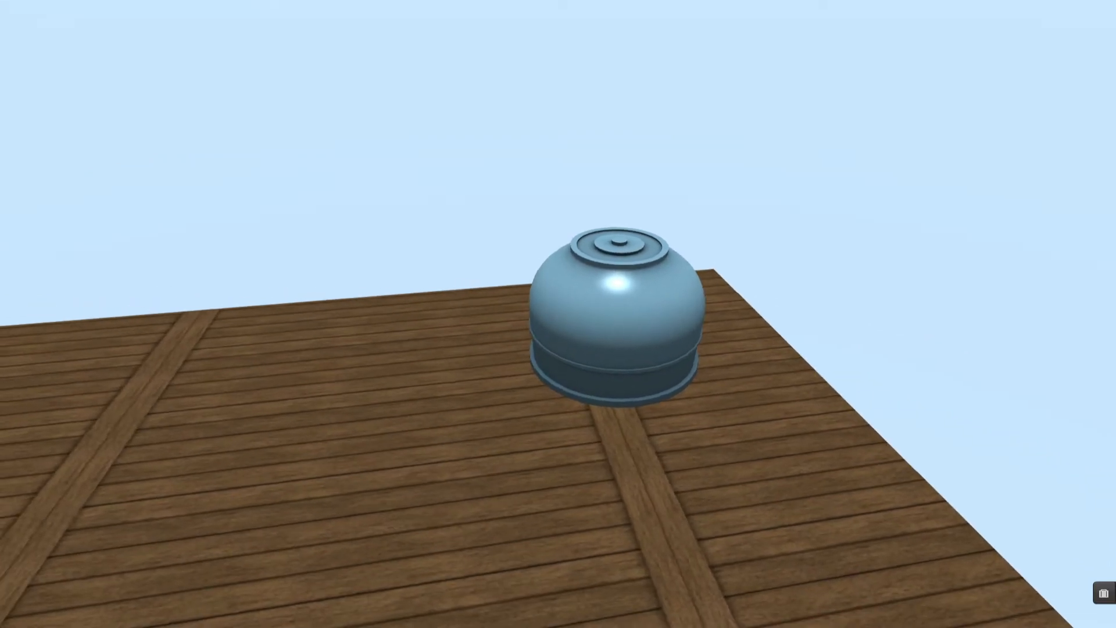
pyautogui.rightClick(628, 305)
pyautogui.click(645, 327)
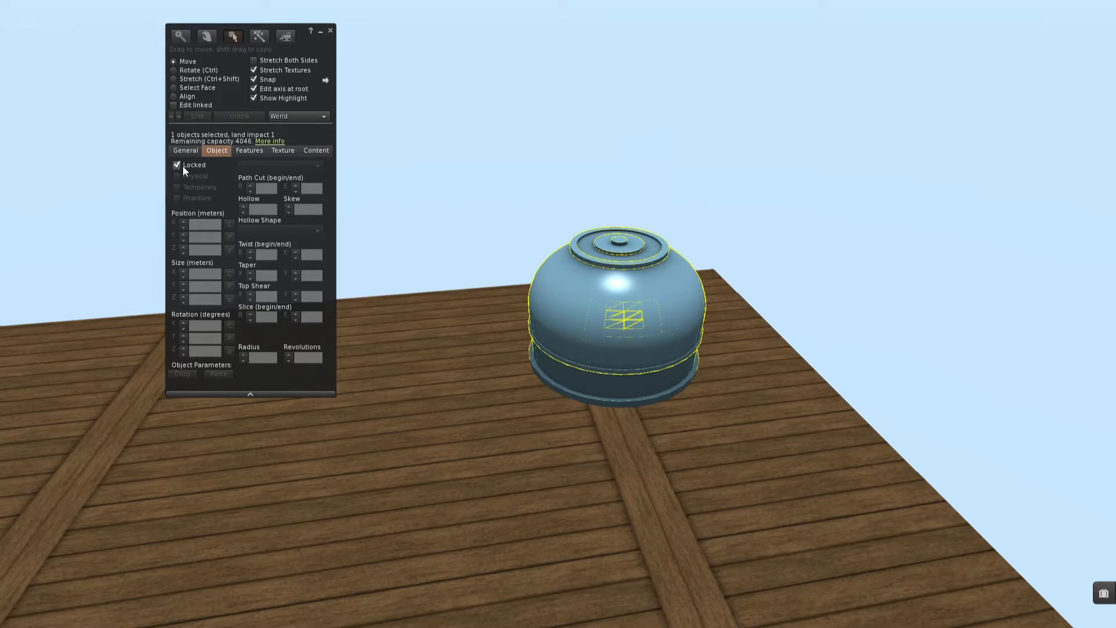
pyautogui.click(329, 30)
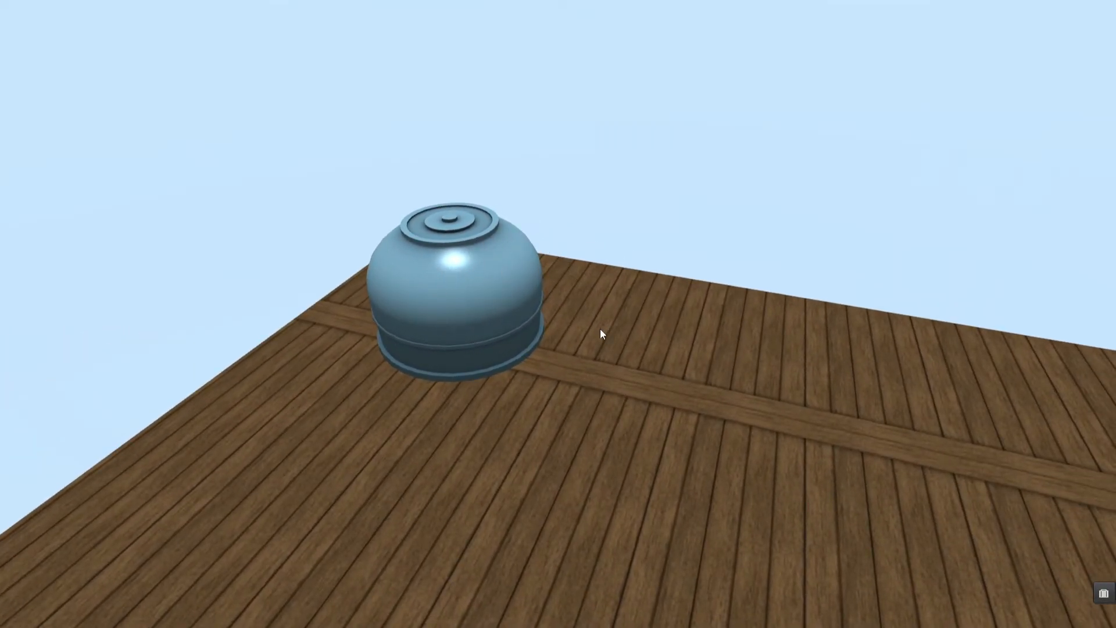
# Expand the BU DRAWERS inventory folder and rez ZBL - BU Drawers 15 on the platform beside the blue container.
pyautogui.keyDown('alt'); pyautogui.moveTo(492, 328); pyautogui.dragTo(561, 322); pyautogui.keyUp('alt')
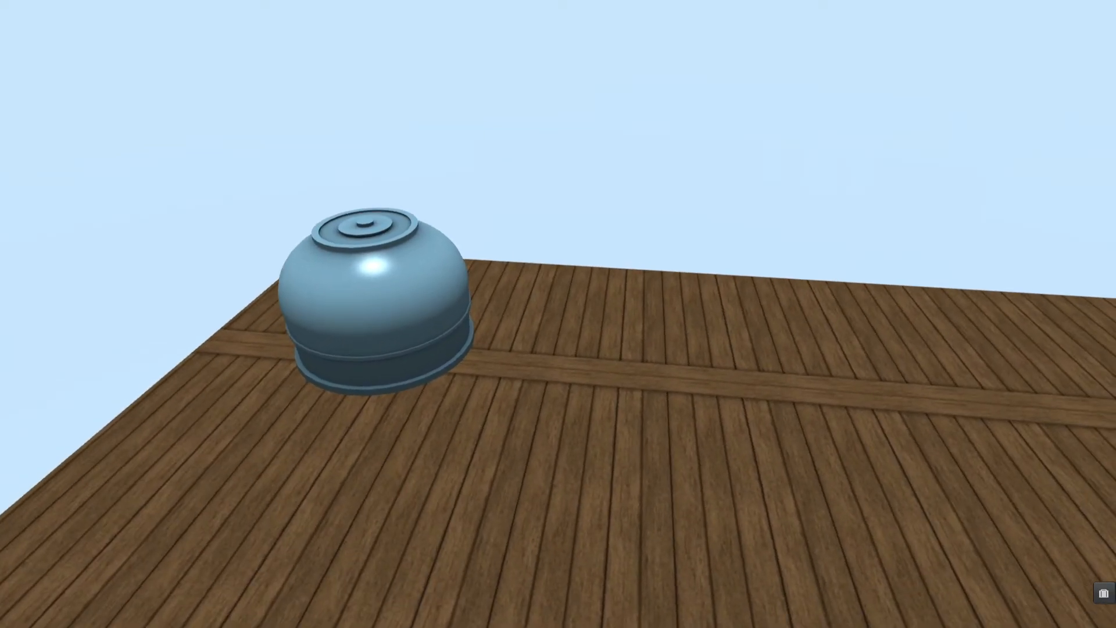
pyautogui.click(1100, 592)
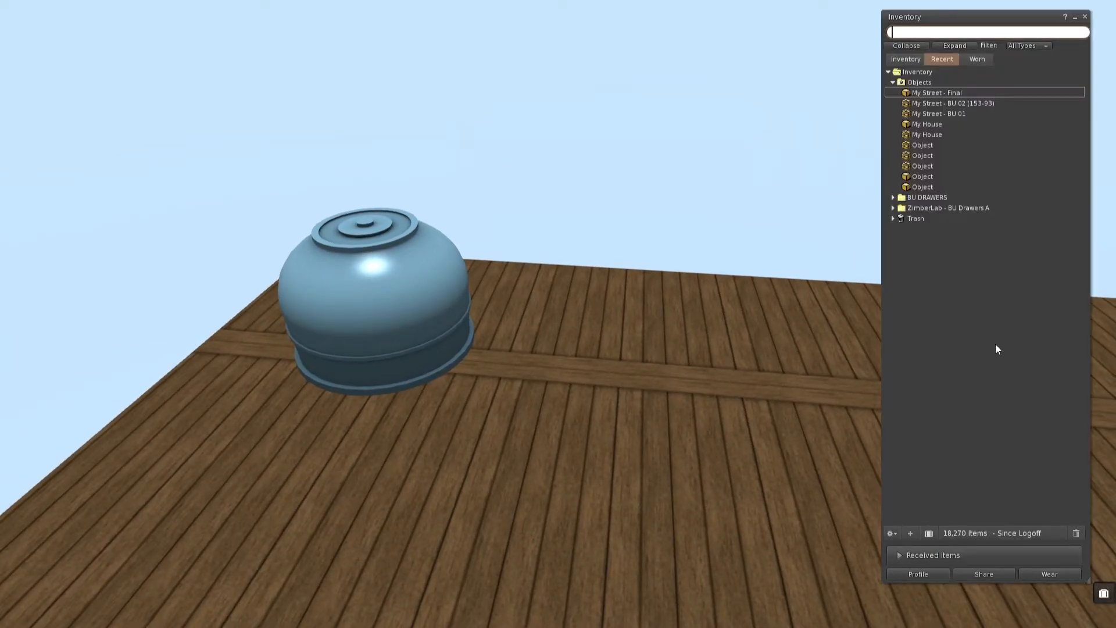
pyautogui.click(894, 198)
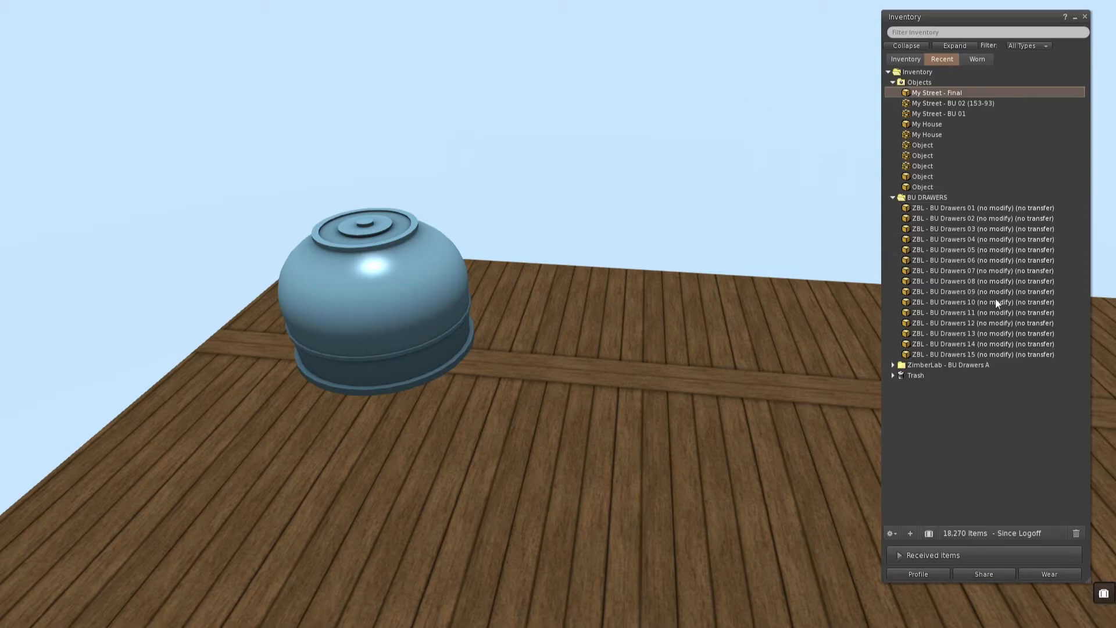
pyautogui.click(995, 354)
pyautogui.moveTo(995, 354); pyautogui.dragTo(700, 357)
pyautogui.keyDown('alt'); pyautogui.moveTo(725, 282); pyautogui.dragTo(558, 314); pyautogui.keyUp('alt')
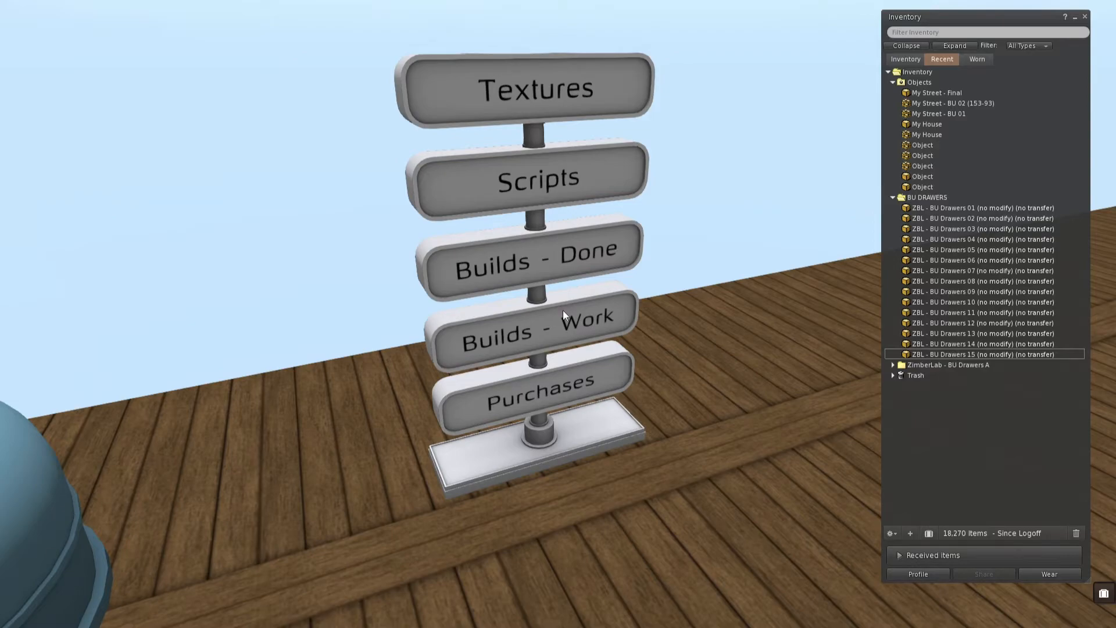
# Edit the Builds - Done sign as a linked part, open its contents and try to add My Street - Final.
pyautogui.rightClick(500, 260)
pyautogui.click(508, 277)
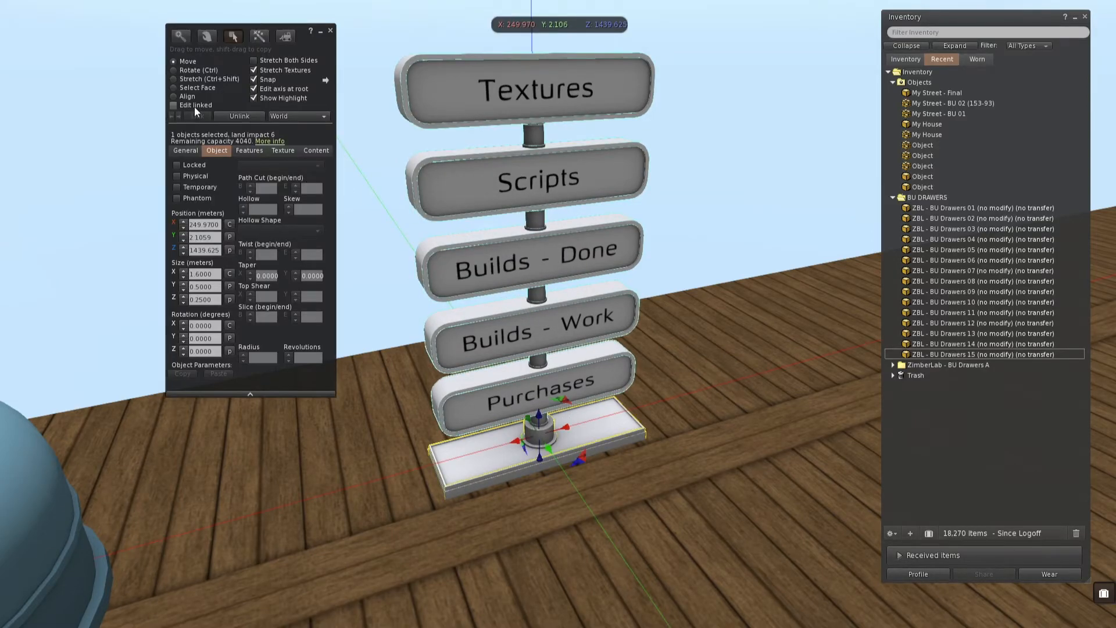
pyautogui.click(194, 106)
pyautogui.click(562, 255)
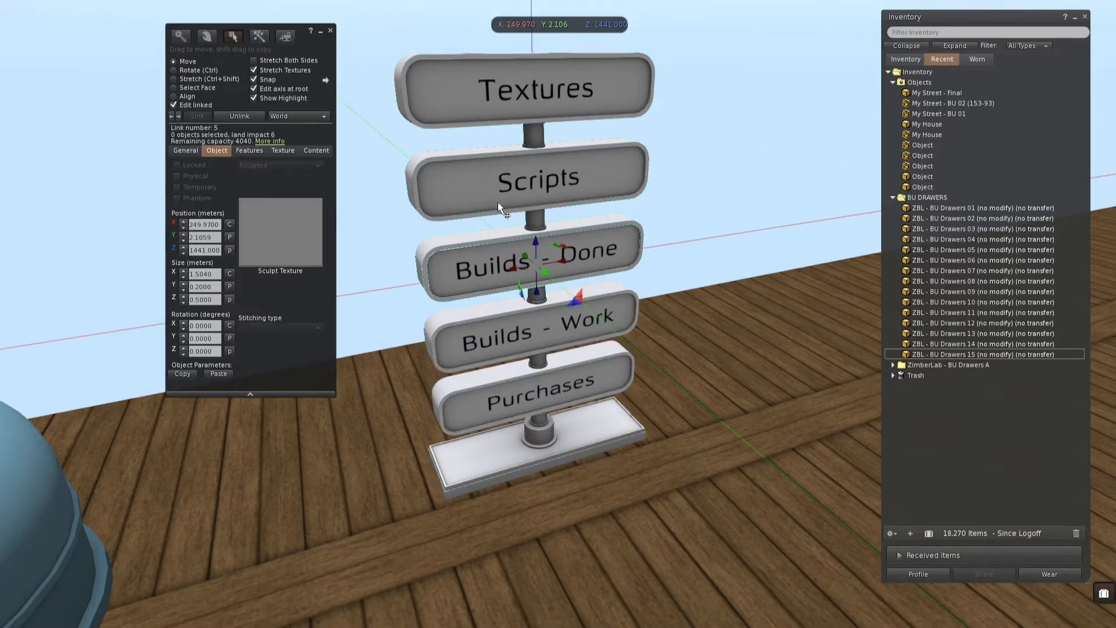
pyautogui.click(316, 150)
pyautogui.click(954, 93)
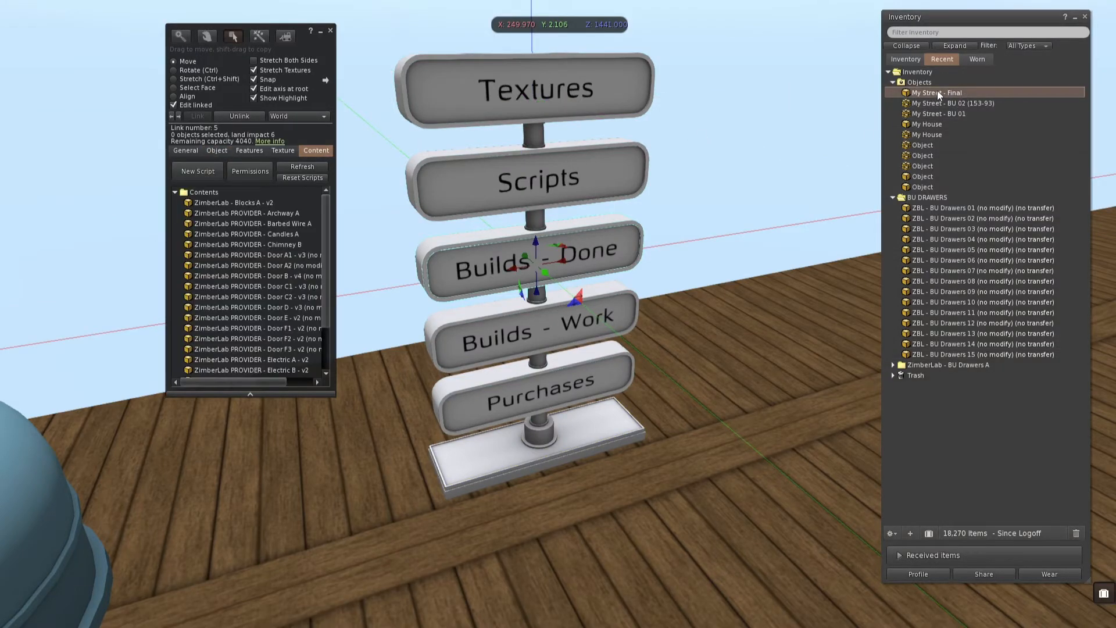
pyautogui.moveTo(938, 93); pyautogui.dragTo(345, 244)
# Examine the contents of the linked Builds - Work sign as the place for My Street - BU 02 (153-93) and leave linked editing.
pyautogui.click(972, 103)
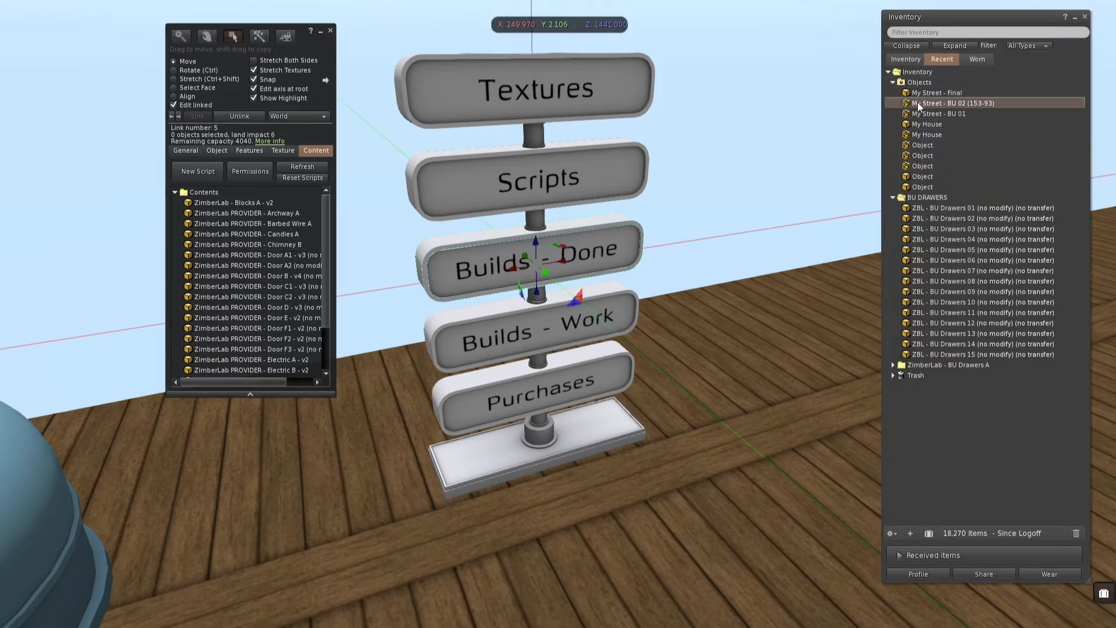
pyautogui.click(610, 337)
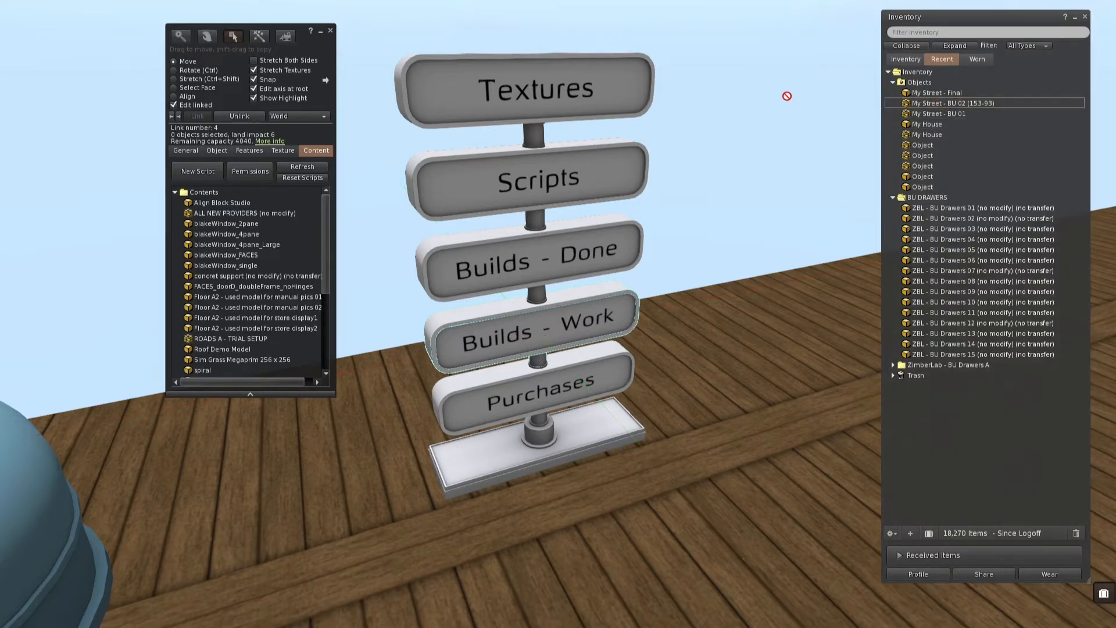
pyautogui.click(181, 105)
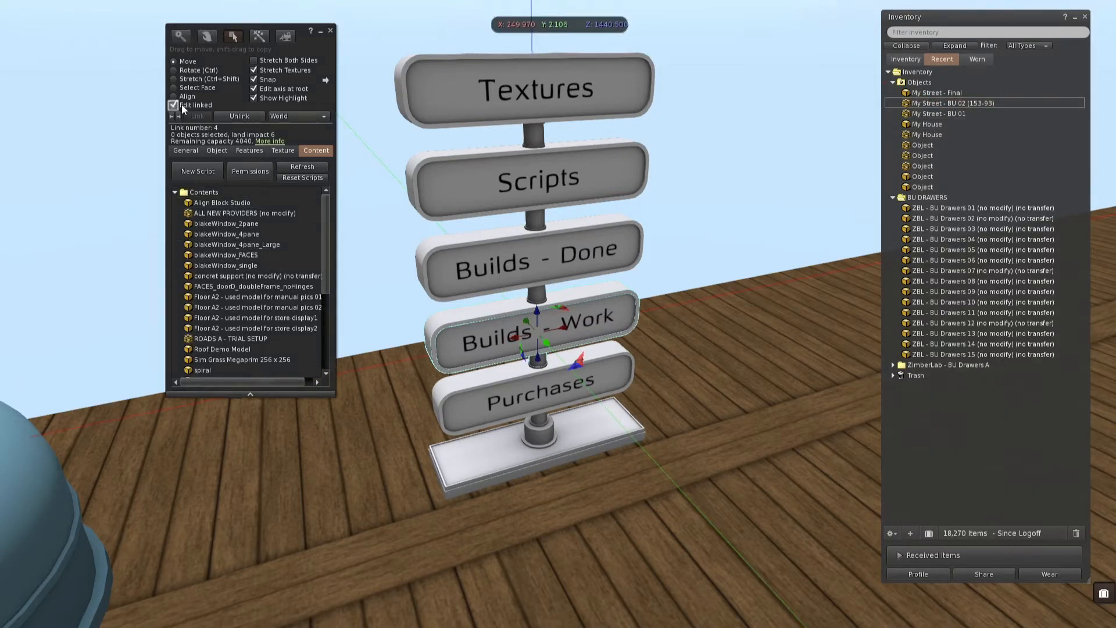
# Rename the whole drawers object ZBL - BU Drawers 16 and close its editing window.
pyautogui.click(183, 148)
pyautogui.click(287, 166)
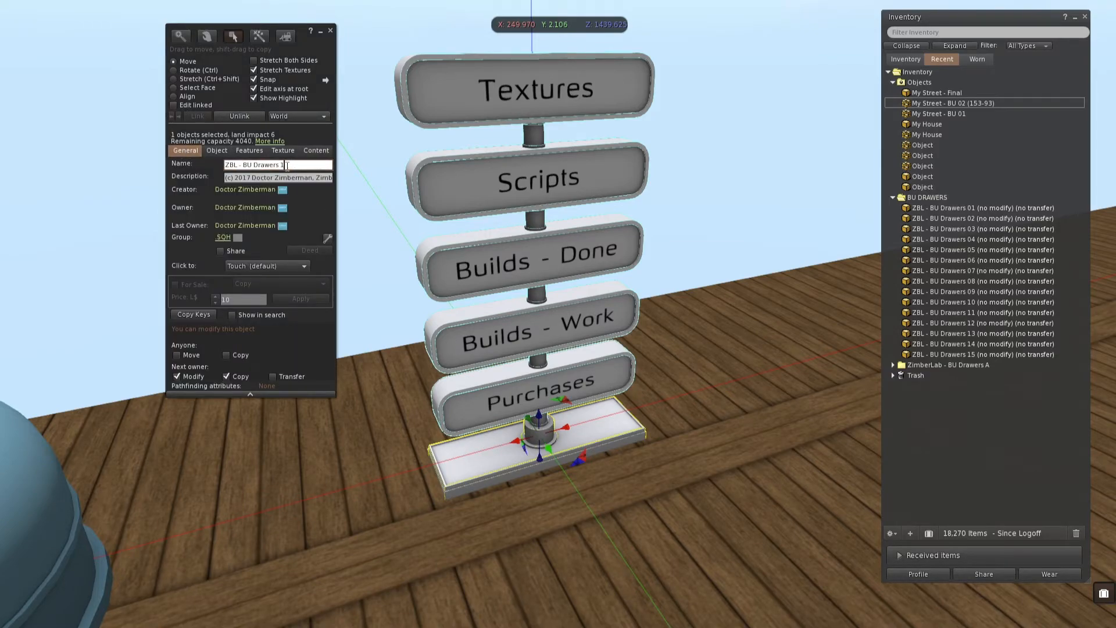
pyautogui.write('6')
pyautogui.press('Return')
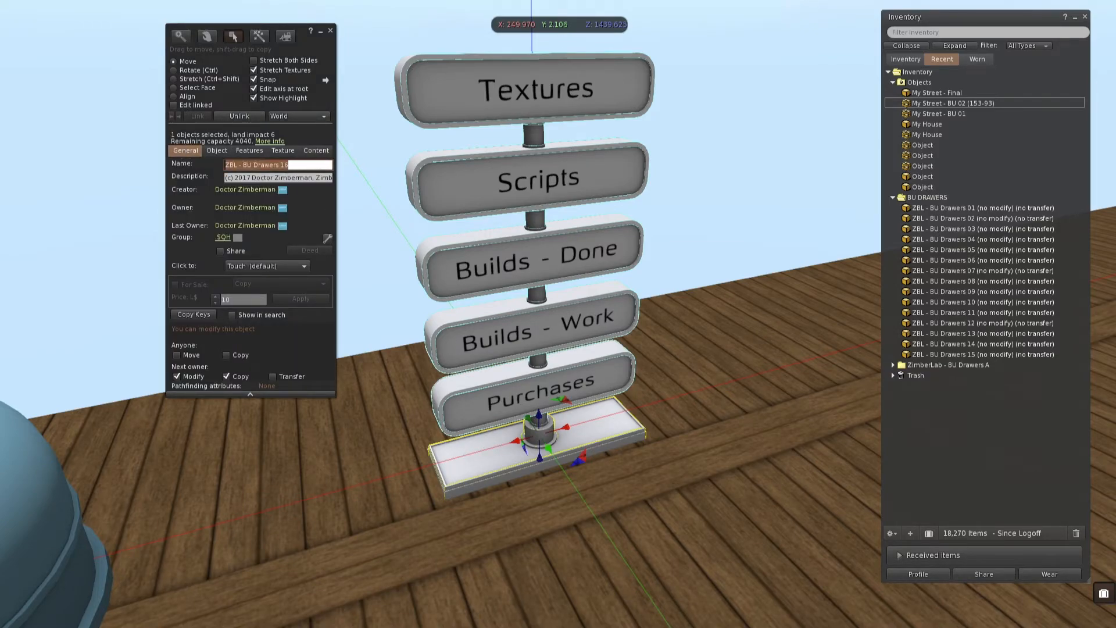
pyautogui.click(331, 29)
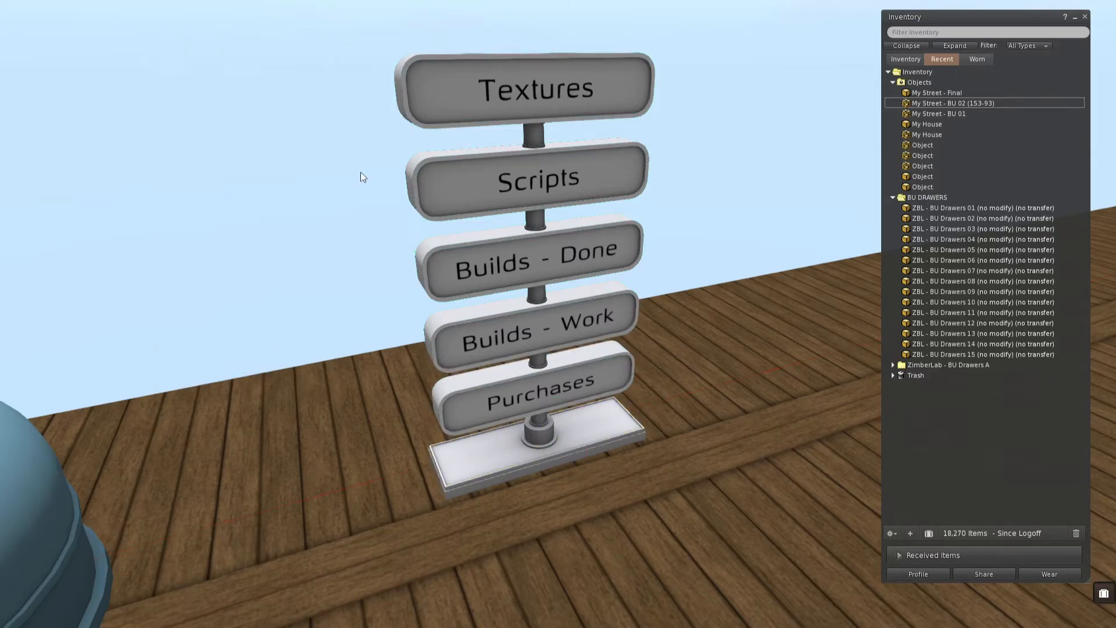
# Take the drawers object into the inventory and select ZBL - BU Drawers 16 in the BU DRAWERS folder.
pyautogui.rightClick(517, 183)
pyautogui.click(477, 182)
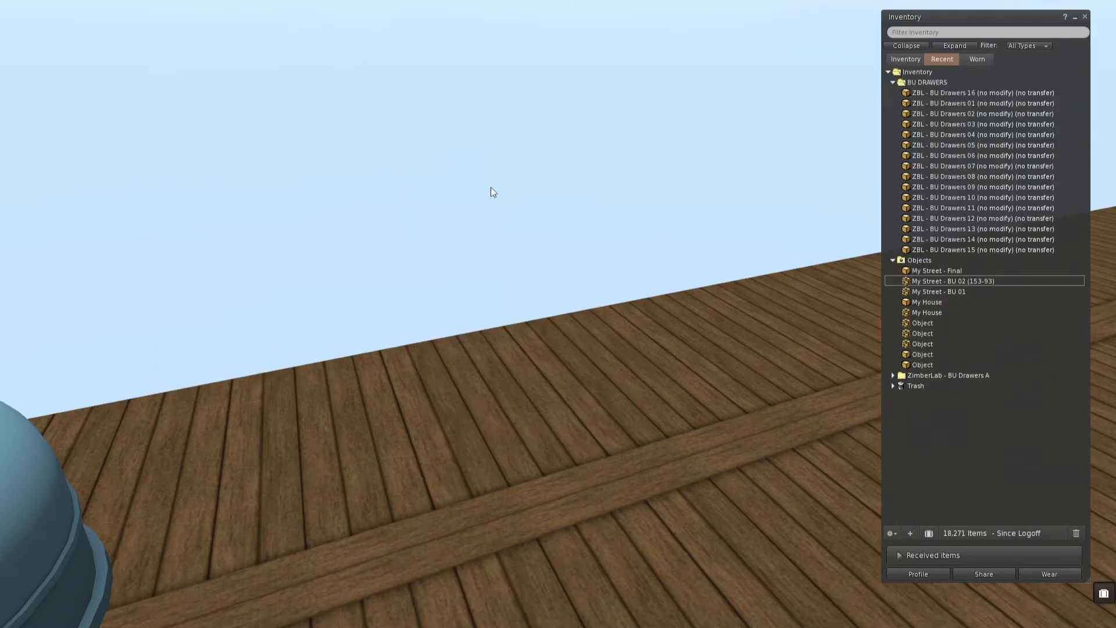
pyautogui.click(976, 93)
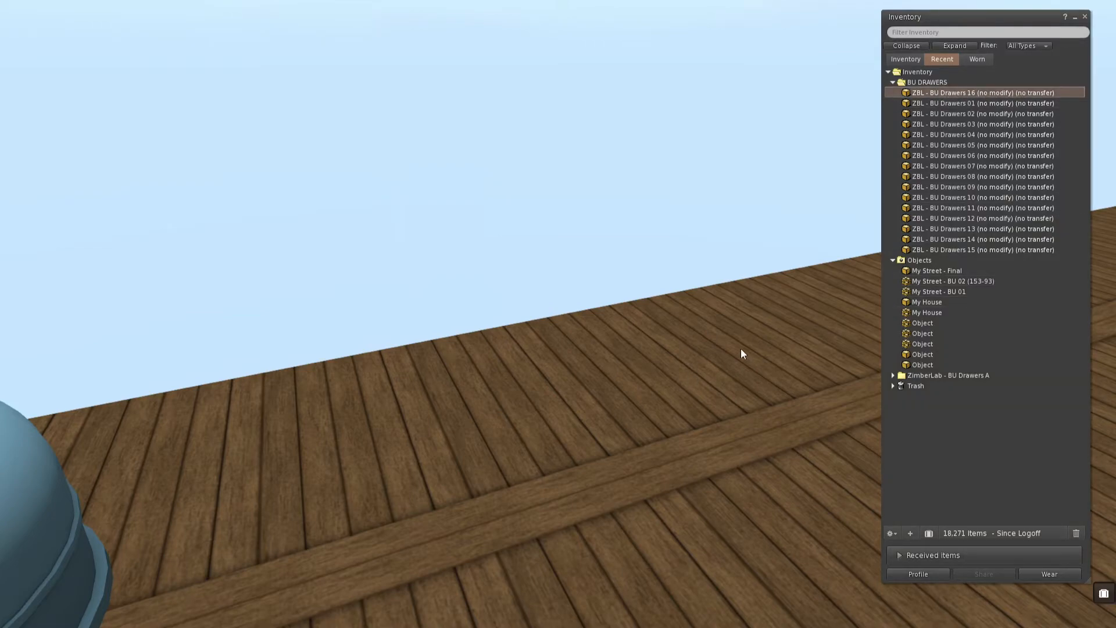
# Add ZBL - BU Drawers 16 to the blue container's contents, unlocking the container for the change and relocking it.
pyautogui.keyDown('alt'); pyautogui.moveTo(129, 496); pyautogui.dragTo(490, 310); pyautogui.keyUp('alt')
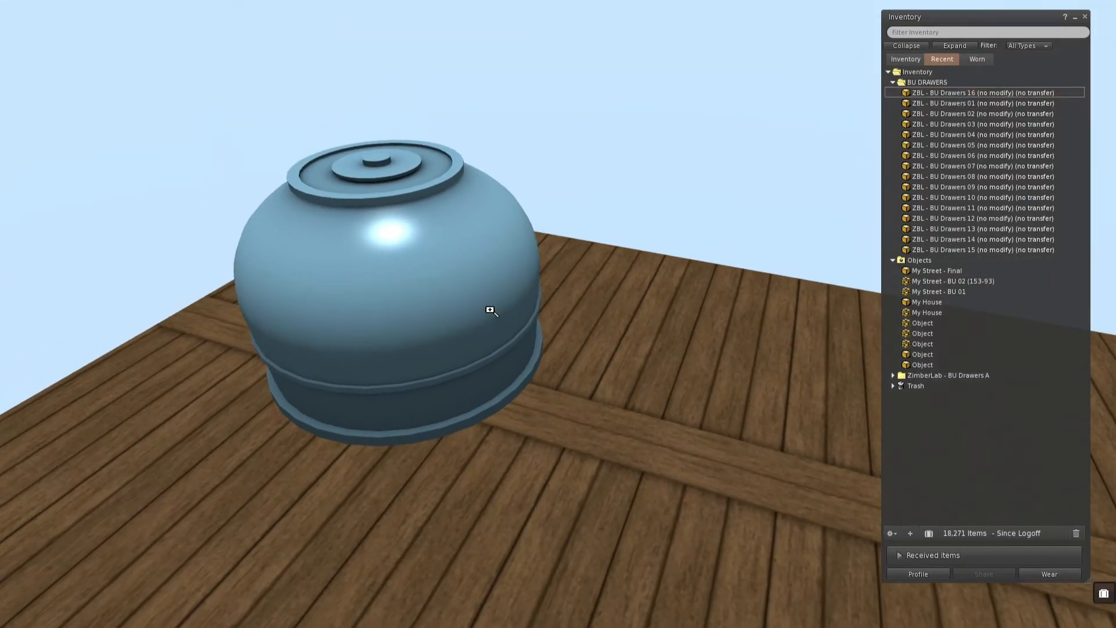
pyautogui.rightClick(525, 254)
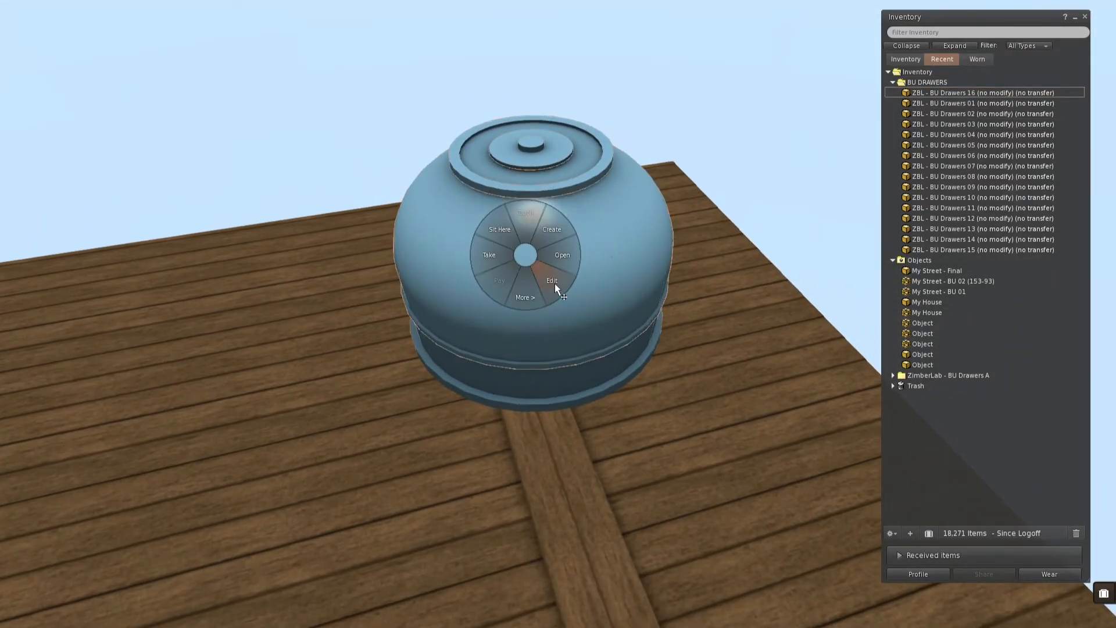
pyautogui.click(555, 283)
pyautogui.click(221, 150)
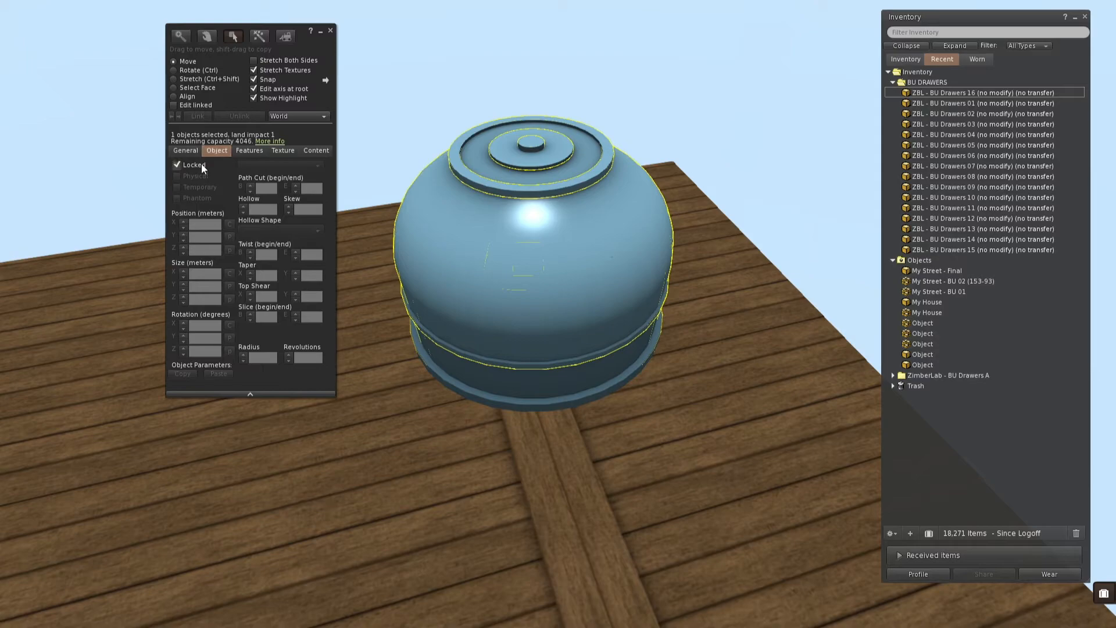
pyautogui.click(283, 150)
pyautogui.click(316, 150)
pyautogui.moveTo(971, 93); pyautogui.dragTo(251, 366)
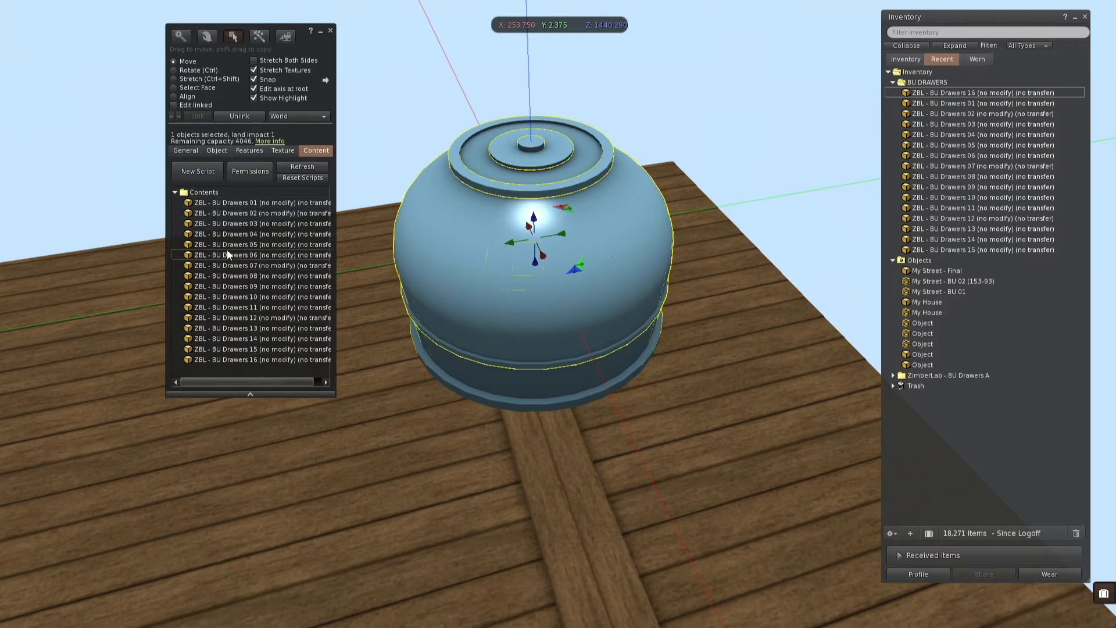
pyautogui.click(218, 150)
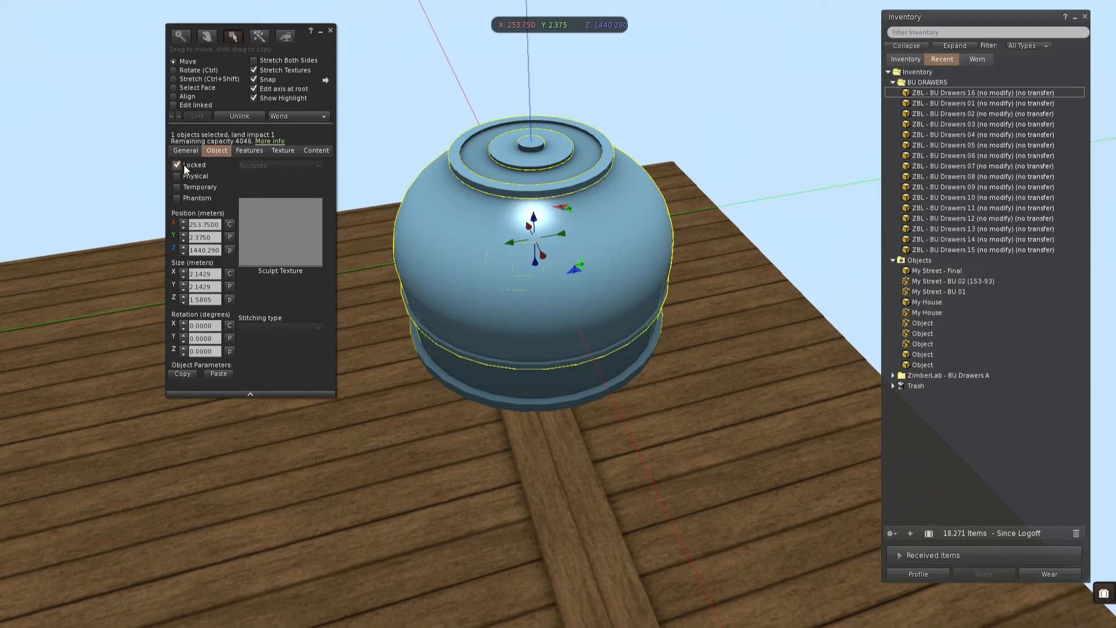
# Close the container's editing window and review the recent build copies in the Objects folder and ZBL - BU Drawers 16 in BU DRAWERS.
pyautogui.click(331, 31)
pyautogui.click(945, 271)
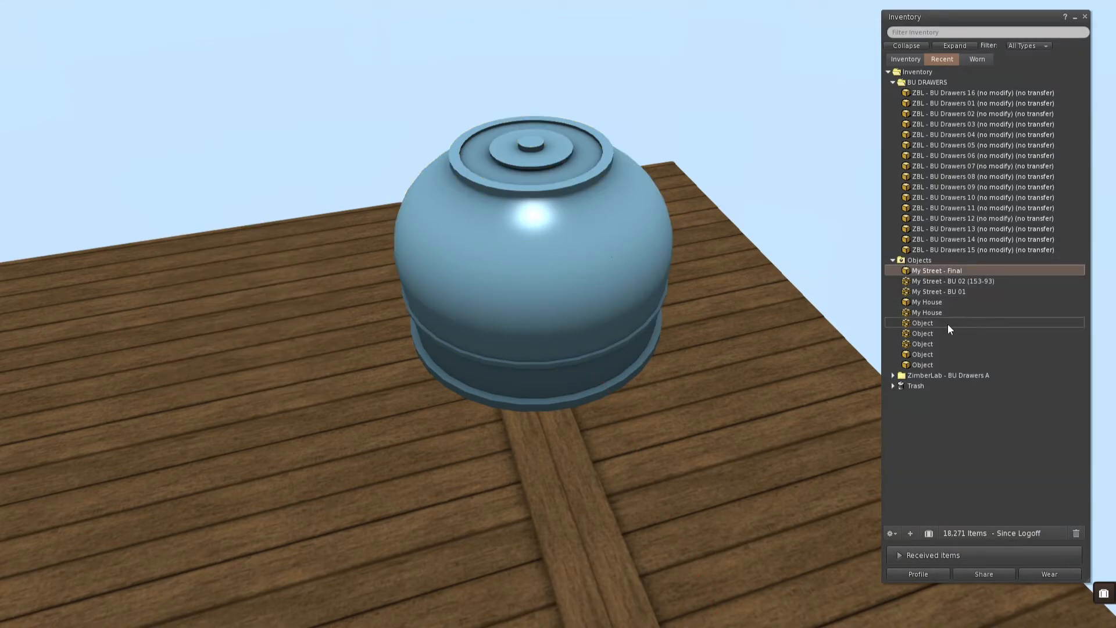
pyautogui.keyDown('shift'); pyautogui.click(951, 364); pyautogui.keyUp('shift')
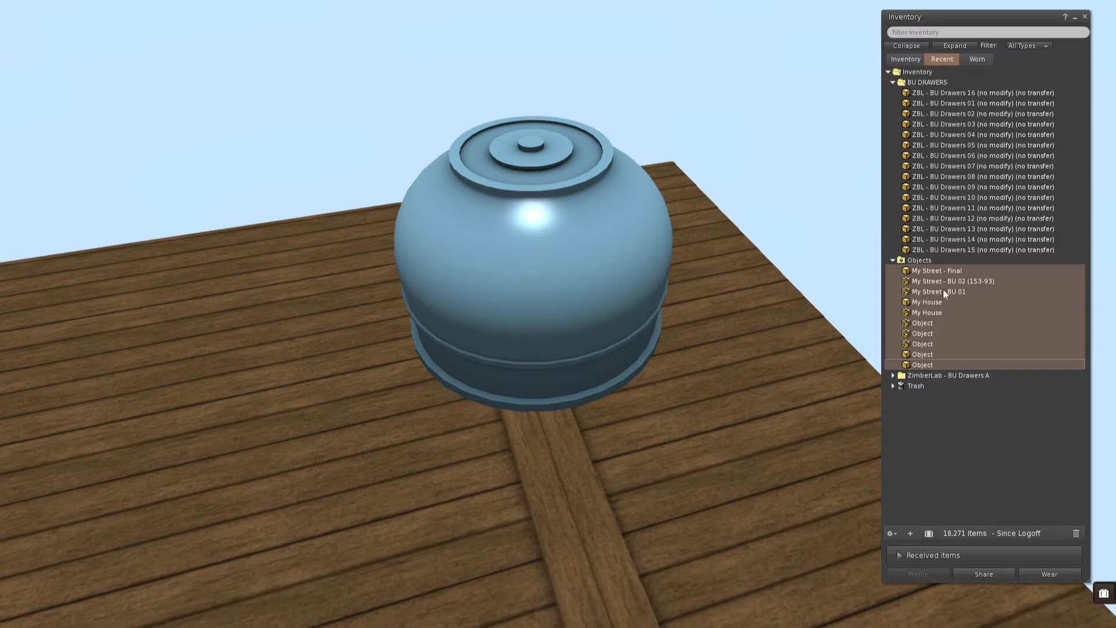
pyautogui.click(961, 92)
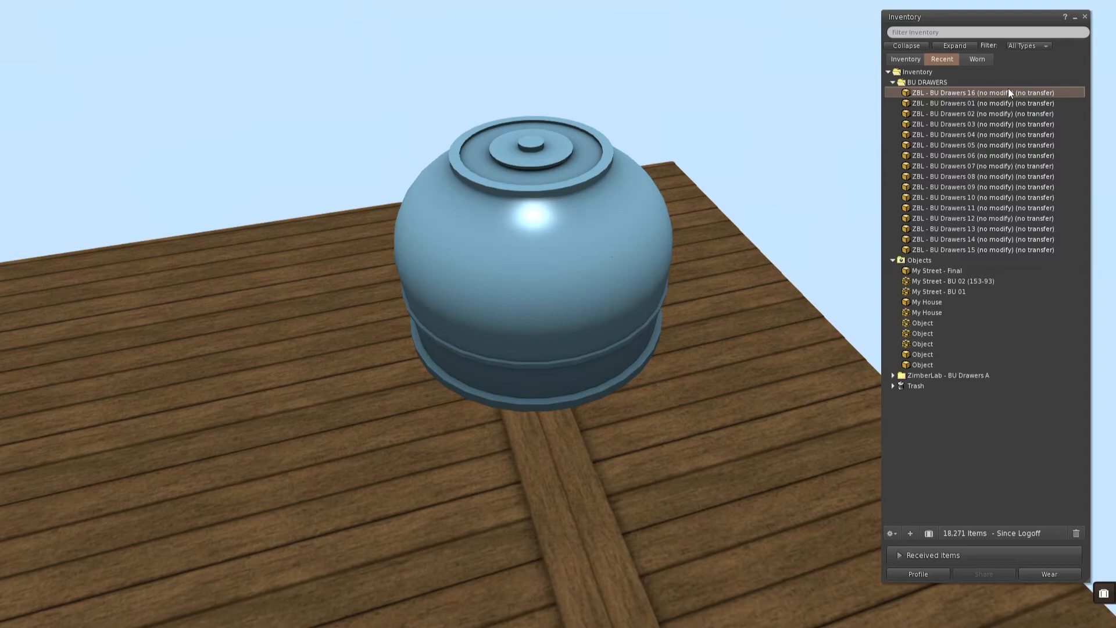
# Examine the Back-Up Storage Containers poster and the kit parts: white container, loose drawer, single base and double base.
pyautogui.keyDown('alt'); pyautogui.moveTo(538, 203); pyautogui.dragTo(523, 270); pyautogui.keyUp('alt')
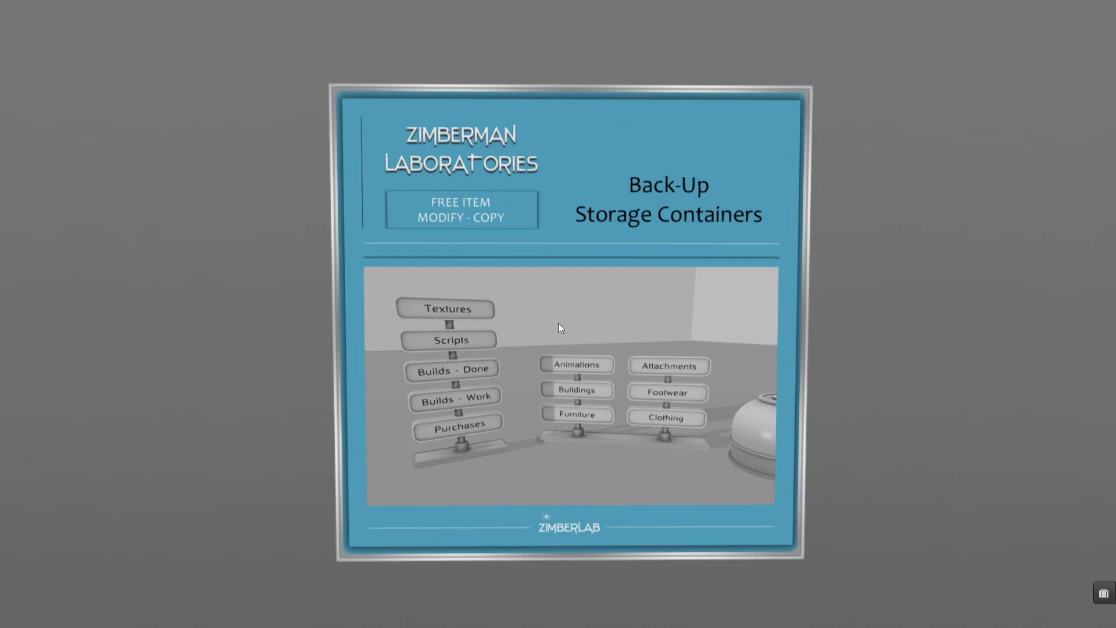
pyautogui.keyDown('alt'); pyautogui.moveTo(556, 479); pyautogui.dragTo(556, 561); pyautogui.keyUp('alt')
pyautogui.keyDown('alt'); pyautogui.moveTo(506, 398); pyautogui.dragTo(512, 430); pyautogui.keyUp('alt')
pyautogui.keyDown('alt'); pyautogui.moveTo(445, 413); pyautogui.dragTo(445, 446); pyautogui.keyUp('alt')
pyautogui.keyDown('alt'); pyautogui.moveTo(356, 525); pyautogui.dragTo(378, 473); pyautogui.keyUp('alt')
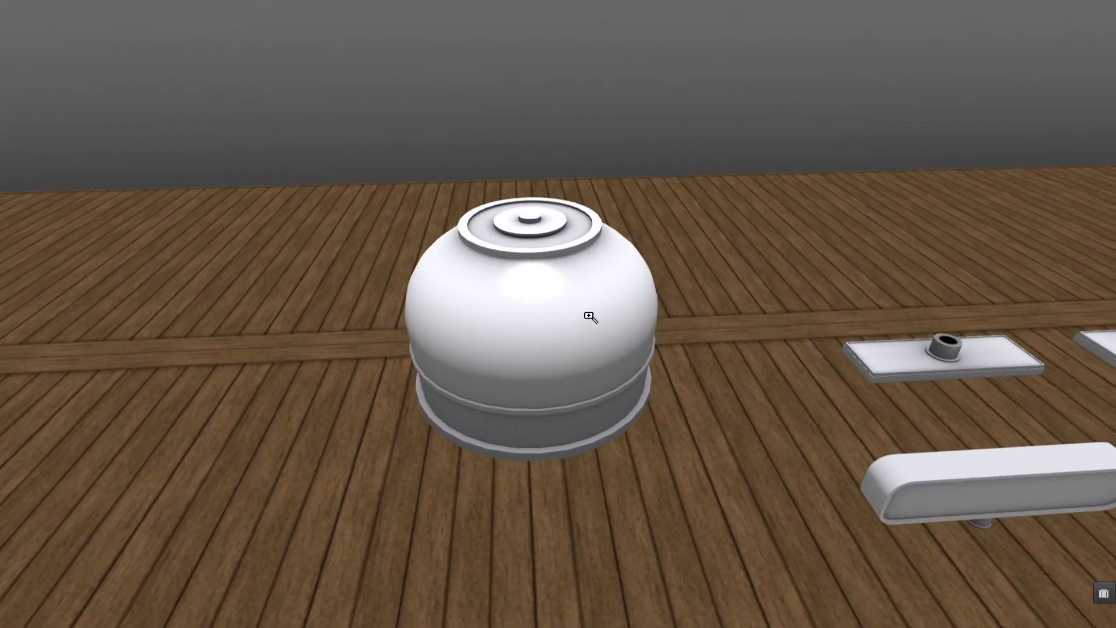
pyautogui.keyDown('alt'); pyautogui.moveTo(588, 316); pyautogui.dragTo(560, 324); pyautogui.keyUp('alt')
pyautogui.keyDown('alt'); pyautogui.moveTo(984, 396); pyautogui.dragTo(1110, 377); pyautogui.keyUp('alt')
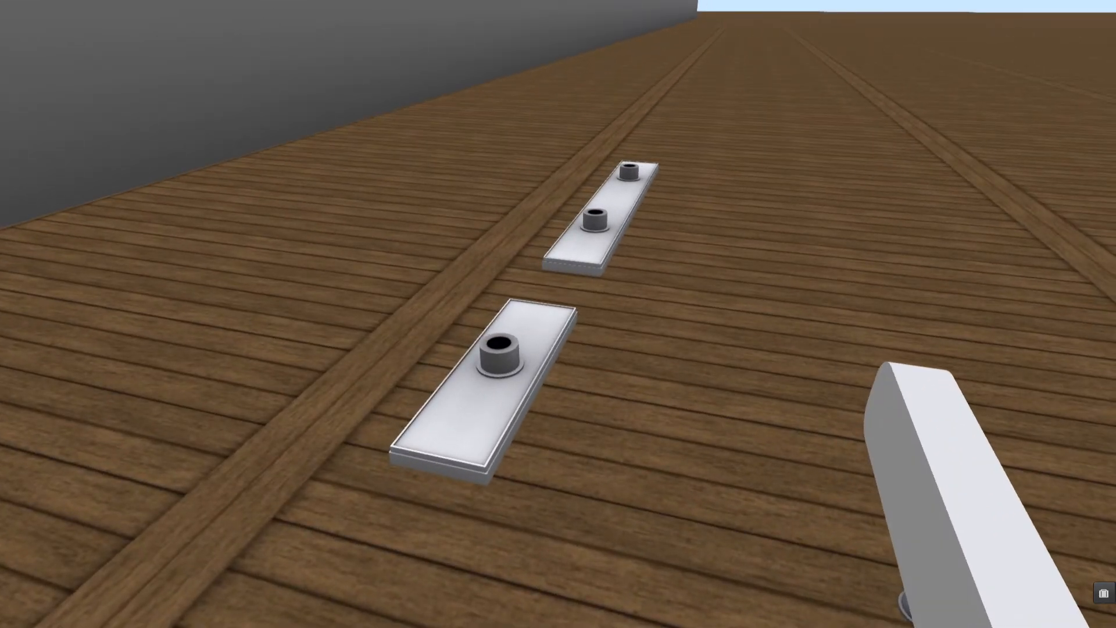
pyautogui.keyDown('alt'); pyautogui.moveTo(563, 294); pyautogui.dragTo(378, 302); pyautogui.keyUp('alt')
pyautogui.keyDown('alt'); pyautogui.moveTo(580, 410); pyautogui.dragTo(436, 404); pyautogui.keyUp('alt')
# Move the loose drawer onto the single base's post at X 168.375, Y 110.250, Z 1440.125, checking the snapping grid options.
pyautogui.rightClick(505, 349)
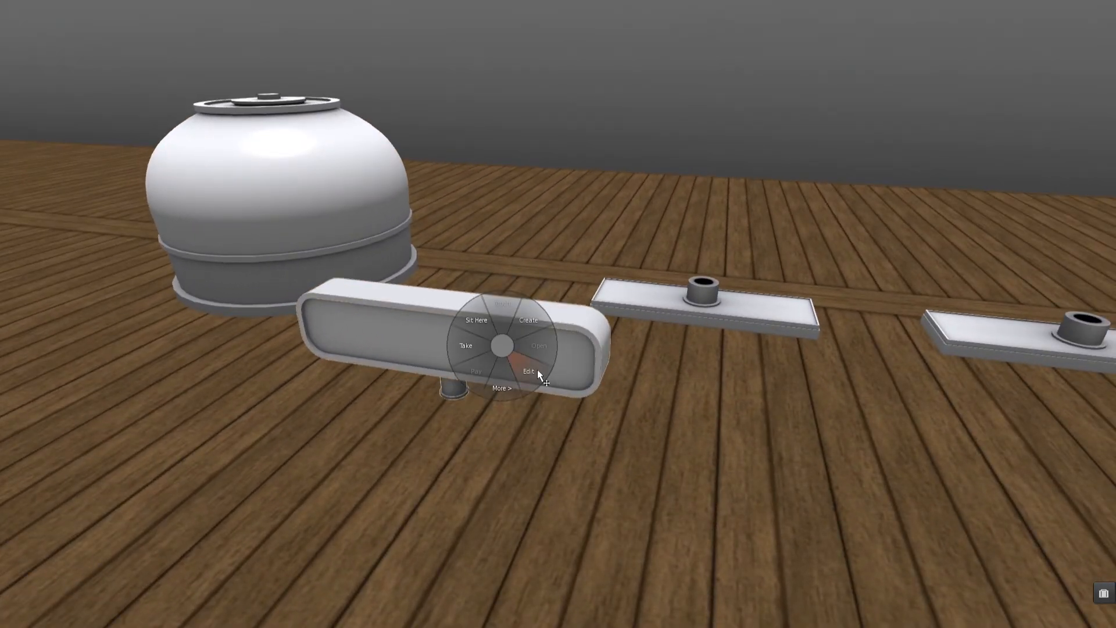
pyautogui.click(530, 369)
pyautogui.moveTo(484, 393); pyautogui.dragTo(612, 201)
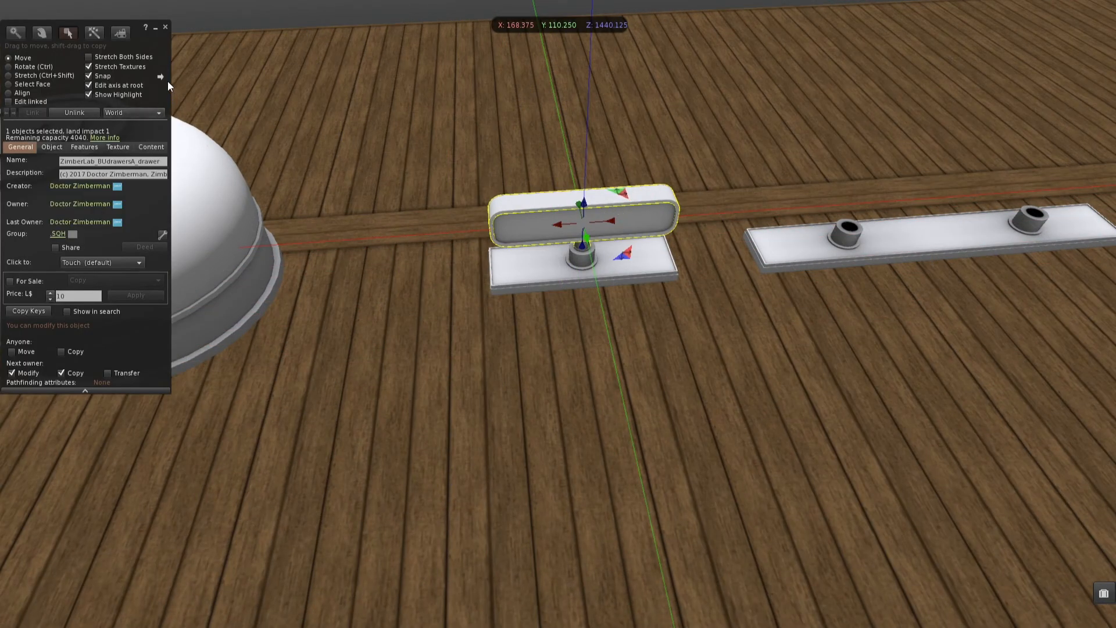
pyautogui.click(161, 77)
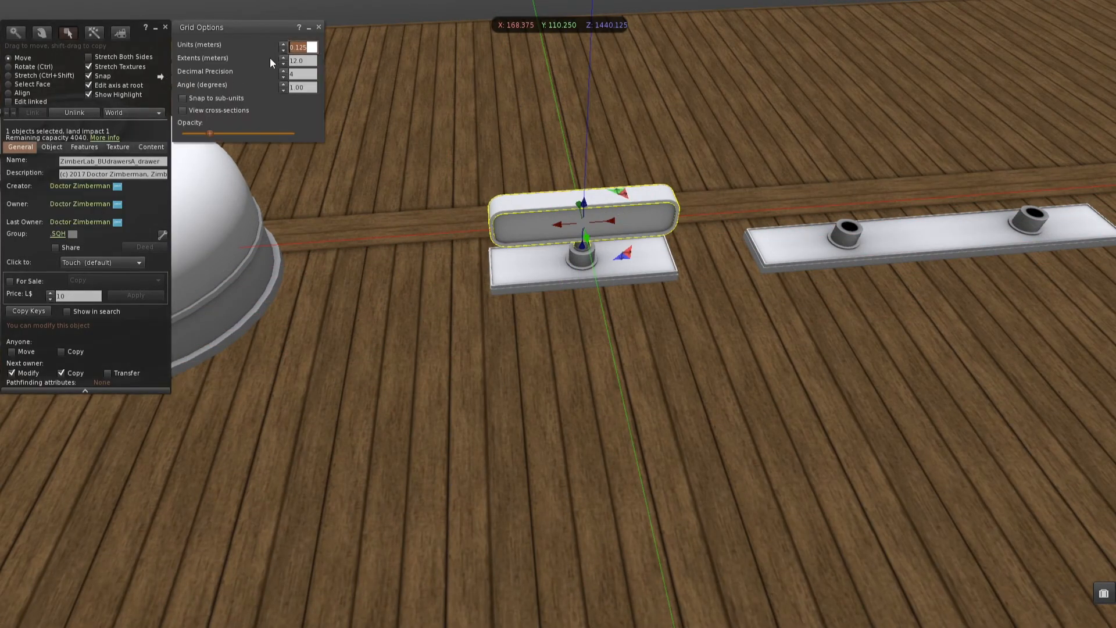
pyautogui.click(319, 28)
pyautogui.keyDown('ctrl'); pyautogui.keyDown('alt'); pyautogui.moveTo(582, 226); pyautogui.dragTo(573, 119); pyautogui.keyUp('alt'); pyautogui.keyUp('ctrl')
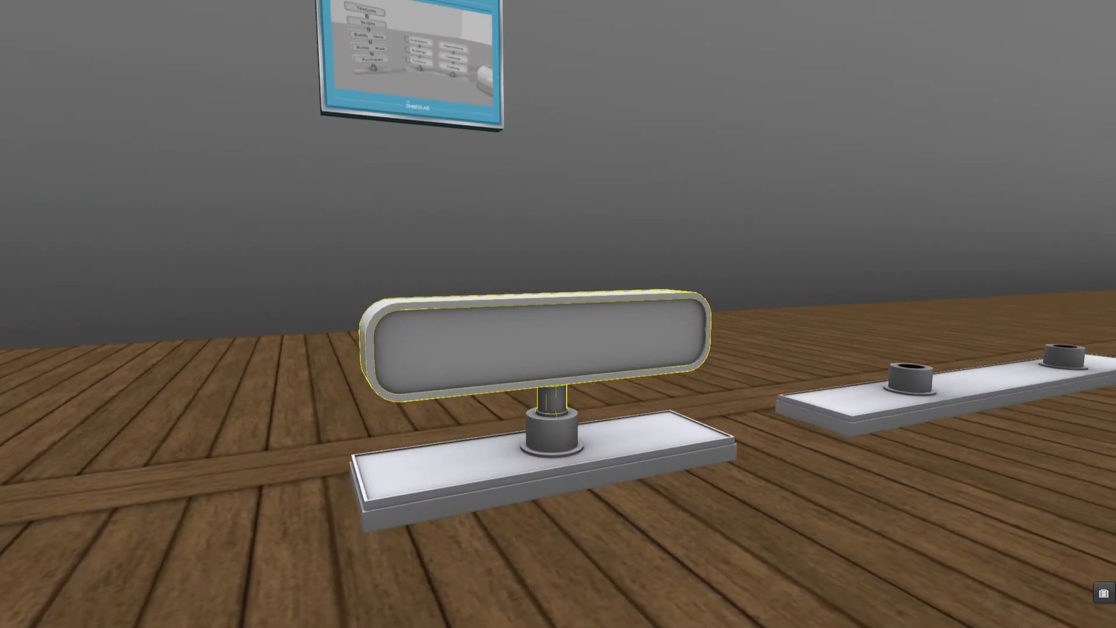
# Stack copies of the drawer four high on the single base and place a copy on each post of the double base.
pyautogui.keyDown('shift'); pyautogui.moveTo(593, 396); pyautogui.dragTo(570, 174); pyautogui.keyUp('shift')
pyautogui.keyDown('ctrl'); pyautogui.keyDown('alt'); pyautogui.moveTo(573, 249); pyautogui.dragTo(543, 314); pyautogui.keyUp('alt'); pyautogui.keyUp('ctrl')
pyautogui.click(511, 429)
pyautogui.keyDown('shift'); pyautogui.moveTo(504, 384); pyautogui.dragTo(878, 384); pyautogui.keyUp('shift')
pyautogui.keyDown('alt'); pyautogui.moveTo(898, 391); pyautogui.dragTo(814, 394); pyautogui.keyUp('alt')
pyautogui.keyDown('shift'); pyautogui.moveTo(549, 321); pyautogui.dragTo(825, 312); pyautogui.keyUp('shift')
# Copy the pair of drawers on the double base upwards to make two stacks of three, and close the editing window.
pyautogui.keyDown('shift'); pyautogui.click(562, 327); pyautogui.keyUp('shift')
pyautogui.keyDown('ctrl'); pyautogui.keyDown('alt'); pyautogui.moveTo(608, 350); pyautogui.dragTo(587, 352); pyautogui.keyUp('alt'); pyautogui.keyUp('ctrl')
pyautogui.keyDown('shift'); pyautogui.moveTo(500, 391); pyautogui.dragTo(468, 150); pyautogui.keyUp('shift')
pyautogui.keyDown('alt'); pyautogui.moveTo(523, 175); pyautogui.dragTo(613, 306); pyautogui.keyUp('alt')
pyautogui.moveTo(512, 274); pyautogui.dragTo(552, 194)
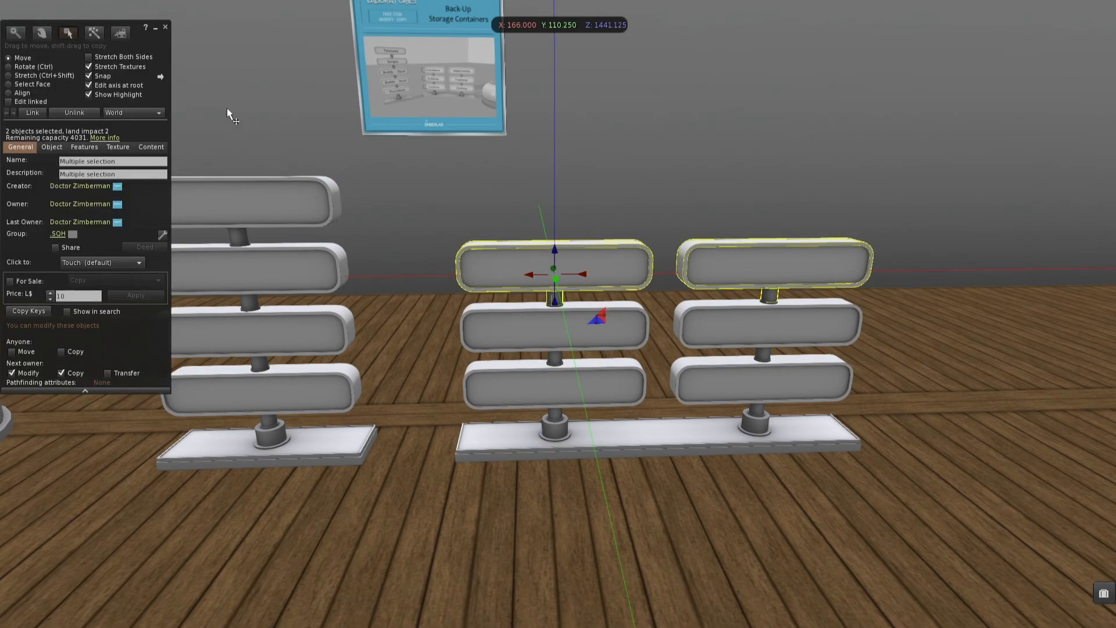
pyautogui.click(165, 29)
pyautogui.keyDown('ctrl'); pyautogui.keyDown('alt'); pyautogui.moveTo(739, 303); pyautogui.dragTo(817, 361); pyautogui.keyUp('alt'); pyautogui.keyUp('ctrl')
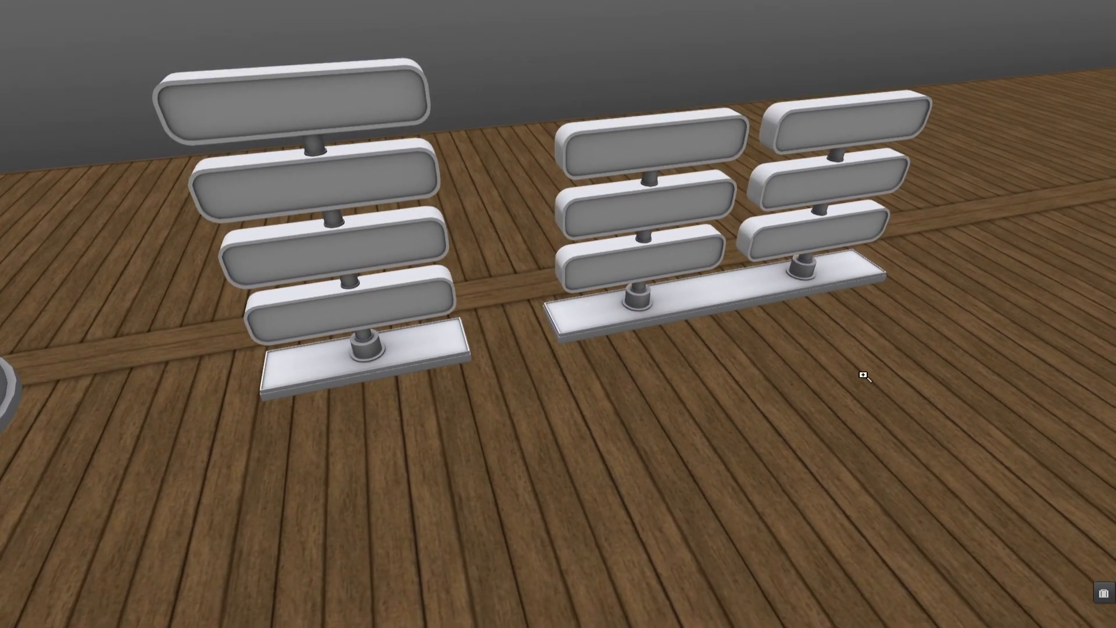
# Apply the Home & Garden, Decoration, Builds Done and Builds Work text textures from the inventory to the four single-base drawers, lowest to highest.
pyautogui.click(1103, 593)
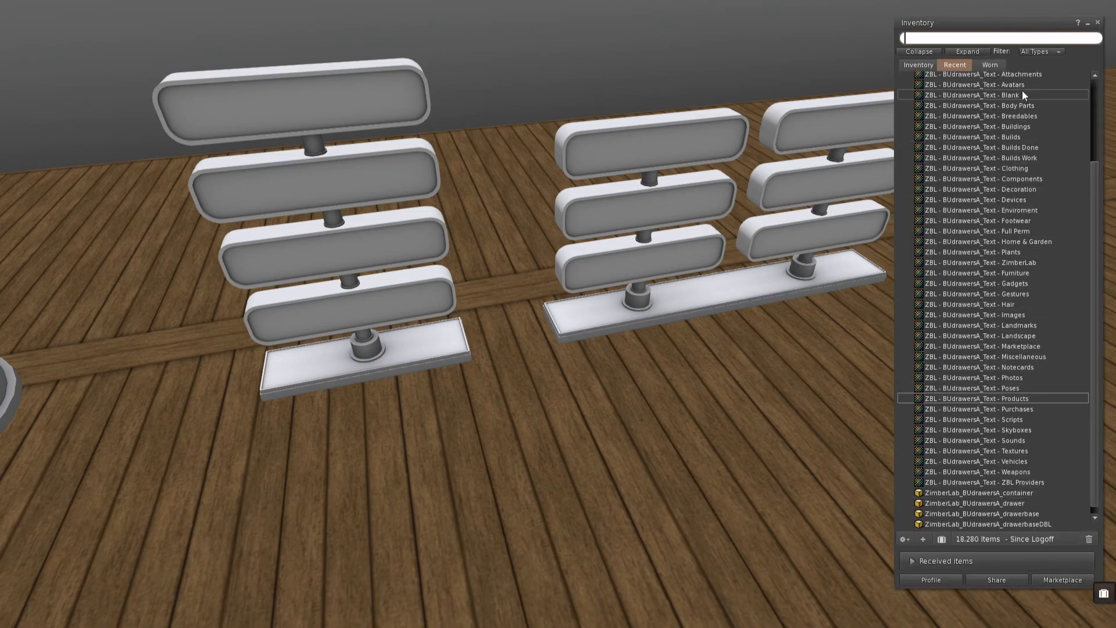
pyautogui.moveTo(1026, 304); pyautogui.dragTo(568, 324)
pyautogui.moveTo(985, 241); pyautogui.dragTo(557, 381)
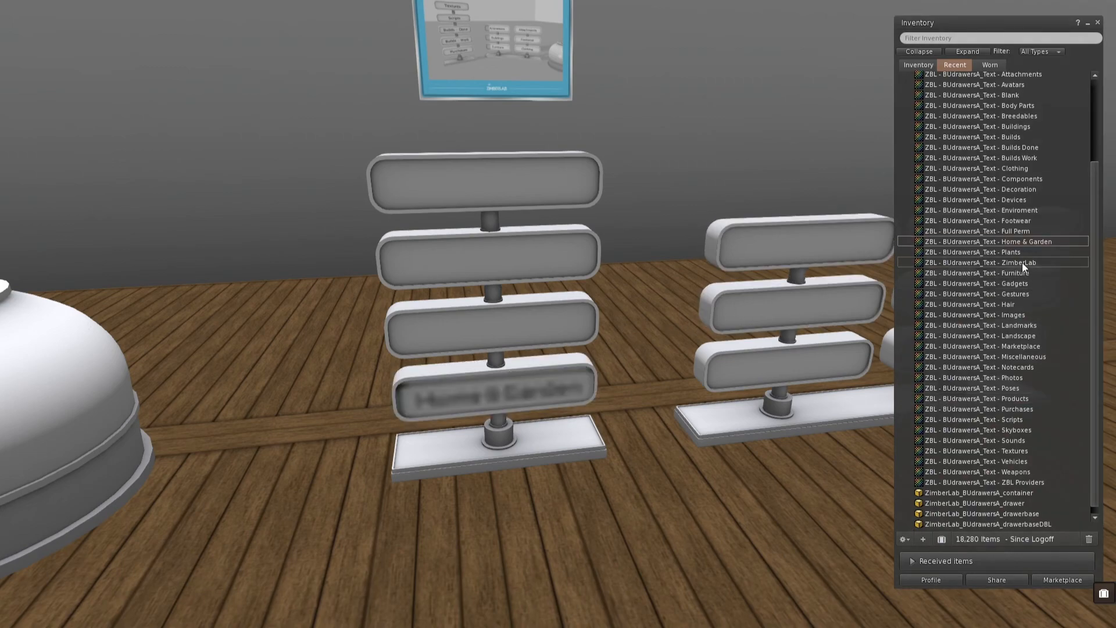
pyautogui.moveTo(1018, 192); pyautogui.dragTo(552, 332)
pyautogui.moveTo(1009, 145); pyautogui.dragTo(532, 247)
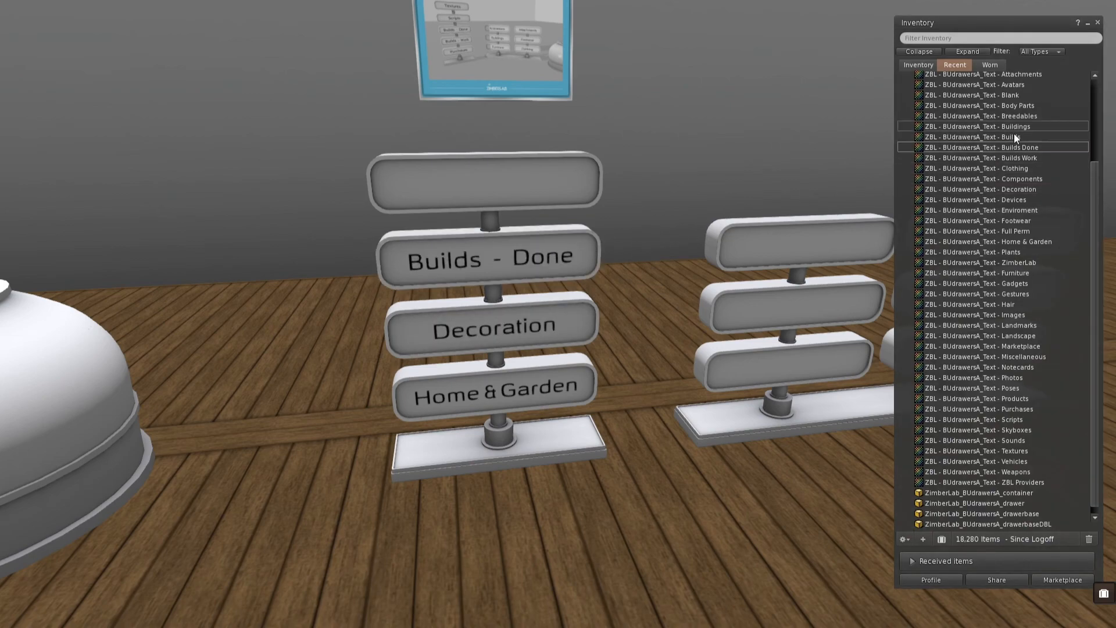
pyautogui.moveTo(1013, 156); pyautogui.dragTo(561, 180)
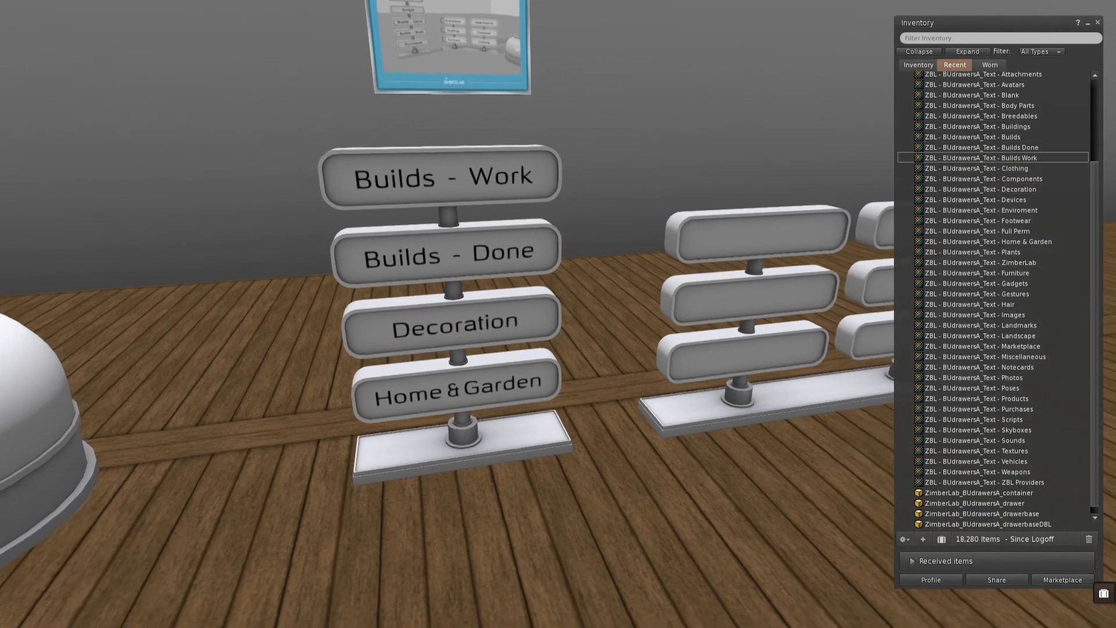
# Label the double base's first stack Images, Landmarks and Landscape from lowest to highest, and the second stack's lowest drawer Marketplace.
pyautogui.moveTo(1016, 313); pyautogui.dragTo(573, 293)
pyautogui.moveTo(1001, 337); pyautogui.dragTo(517, 203)
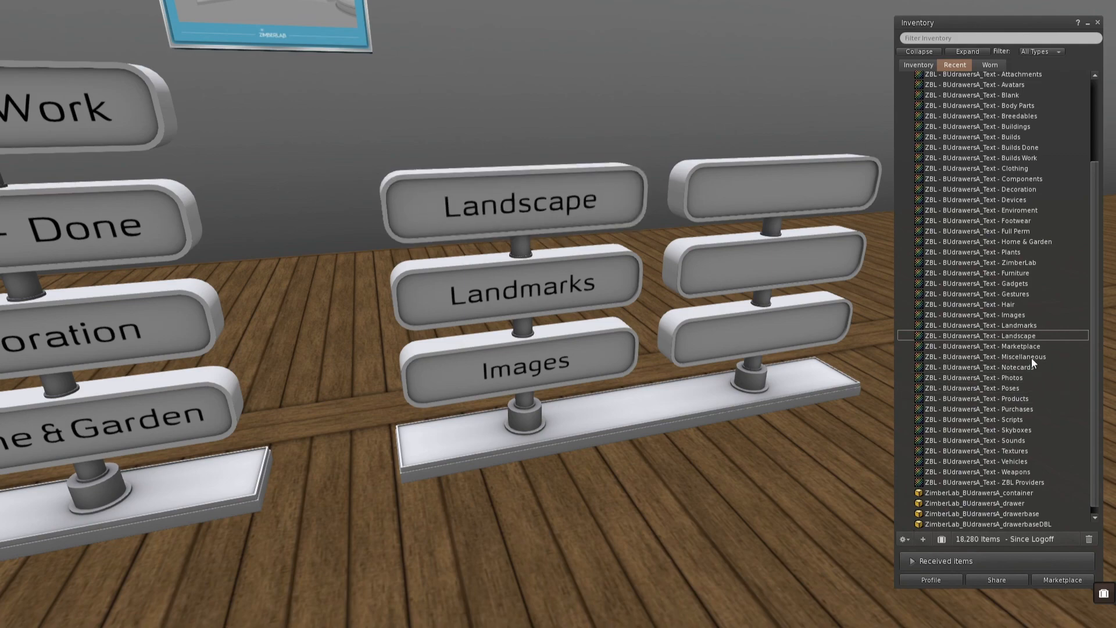
pyautogui.moveTo(1029, 346); pyautogui.dragTo(796, 328)
pyautogui.keyDown('alt'); pyautogui.moveTo(518, 246); pyautogui.dragTo(529, 375); pyautogui.keyUp('alt')
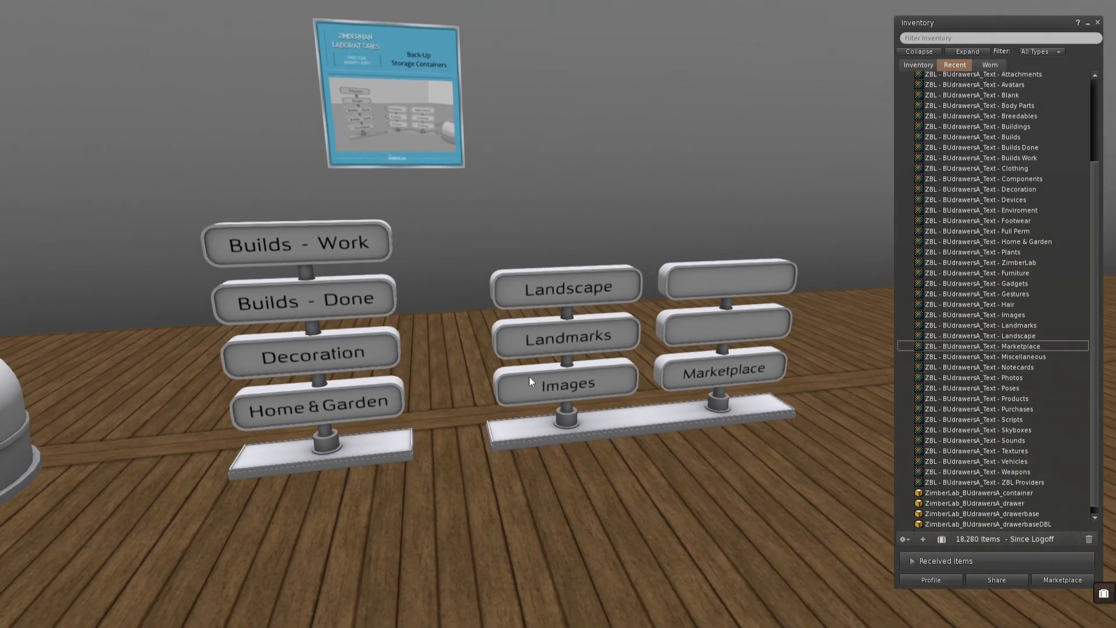